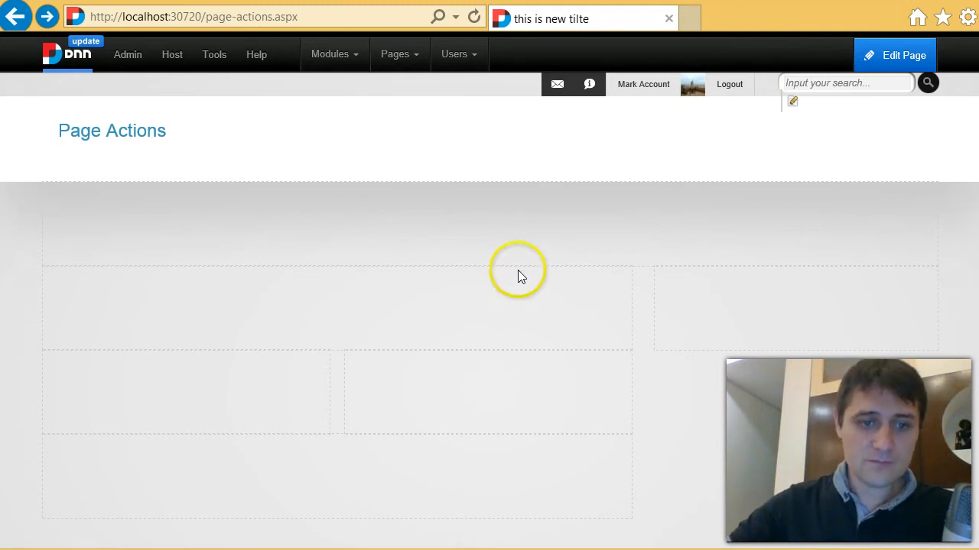
# Step: Add the avt.ActionForm module to the ContentPane and open its Manage Form screen with a blank form
pyautogui.moveTo(334, 55)
pyautogui.click(355, 93)
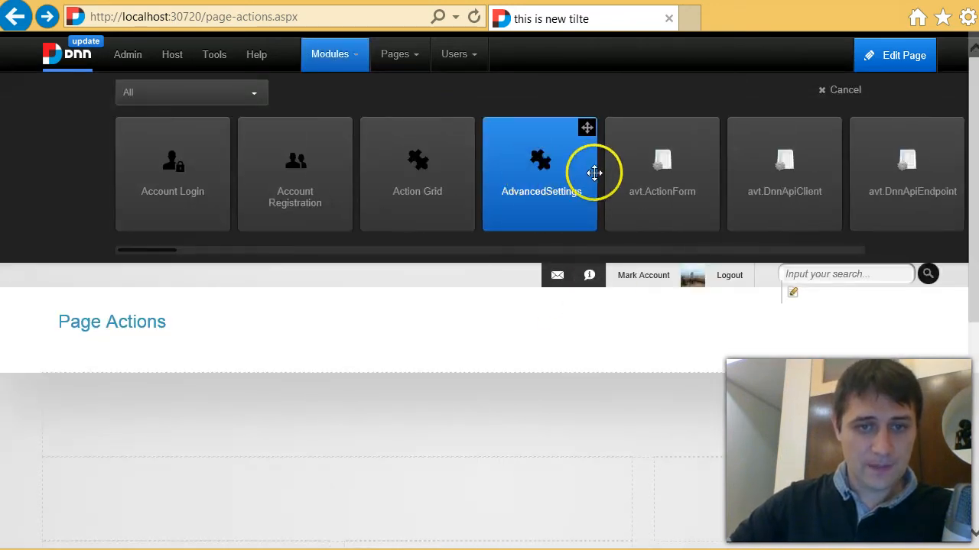
pyautogui.moveTo(705, 130)
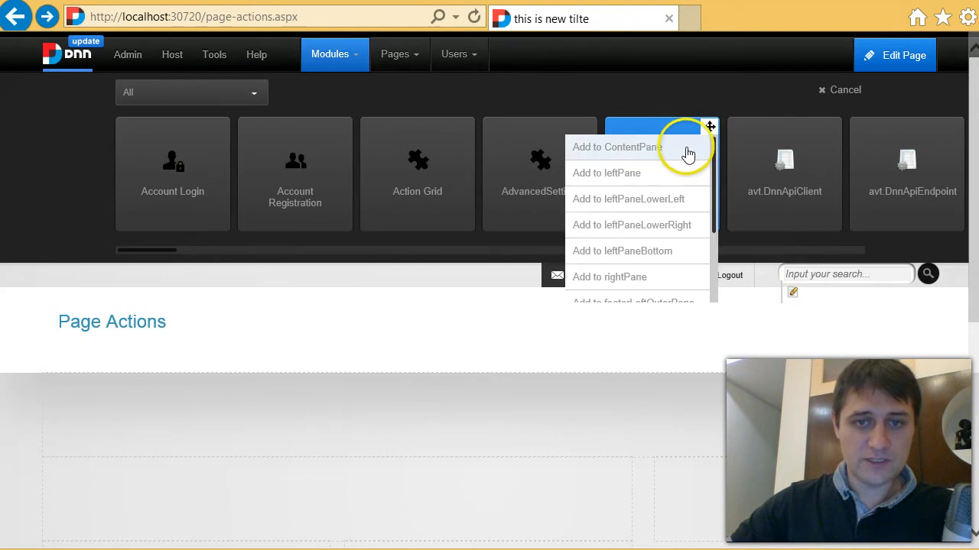
pyautogui.click(686, 149)
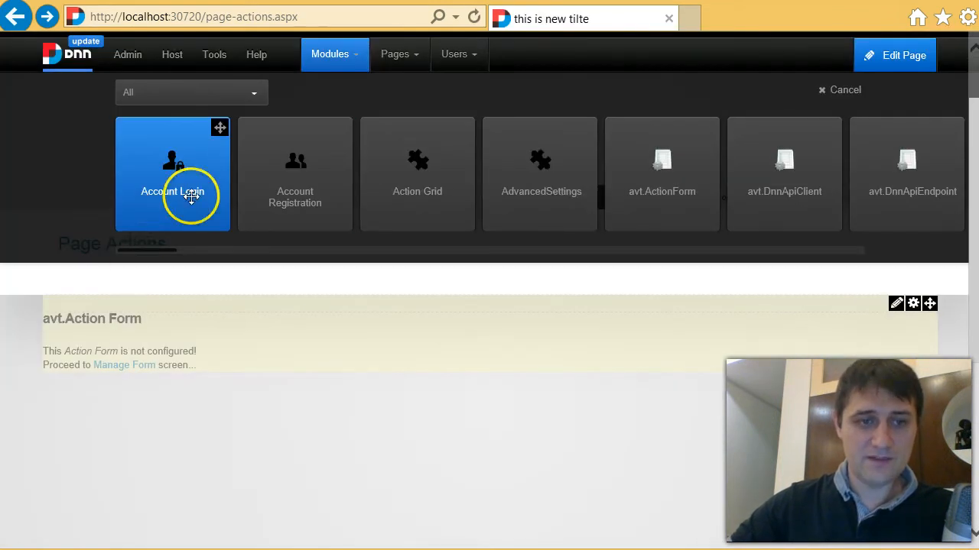
pyautogui.click(123, 366)
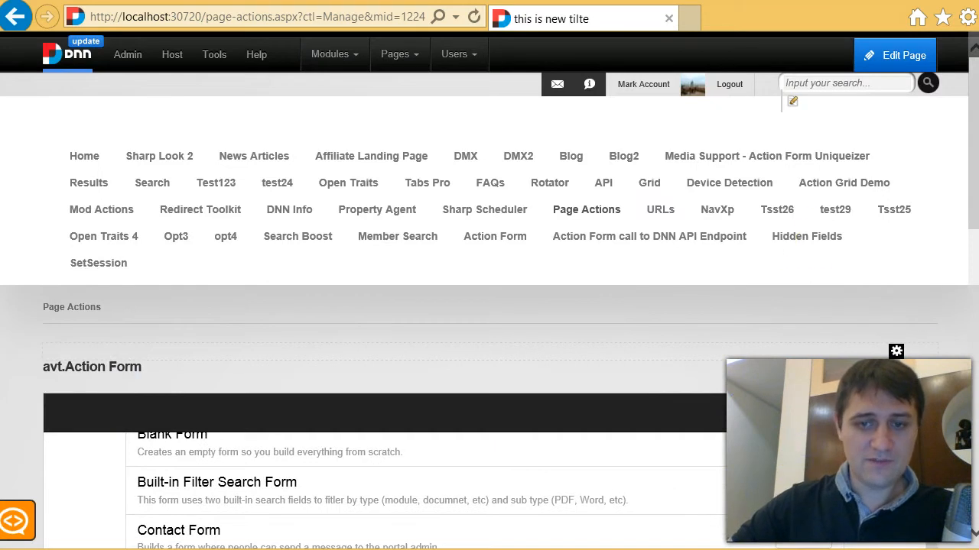
pyautogui.scroll(-4, 907, 400)
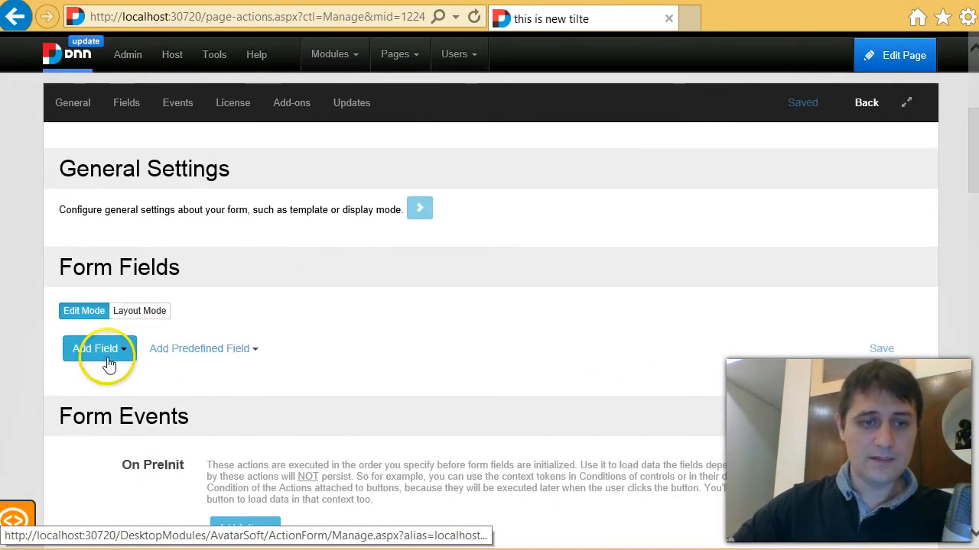
# Step: Add a Text Box field titled "Title" to the form and collapse its settings
pyautogui.click(115, 363)
pyautogui.scroll(-1, 114, 382)
pyautogui.moveTo(128, 405)
pyautogui.scroll(-1, 130, 443)
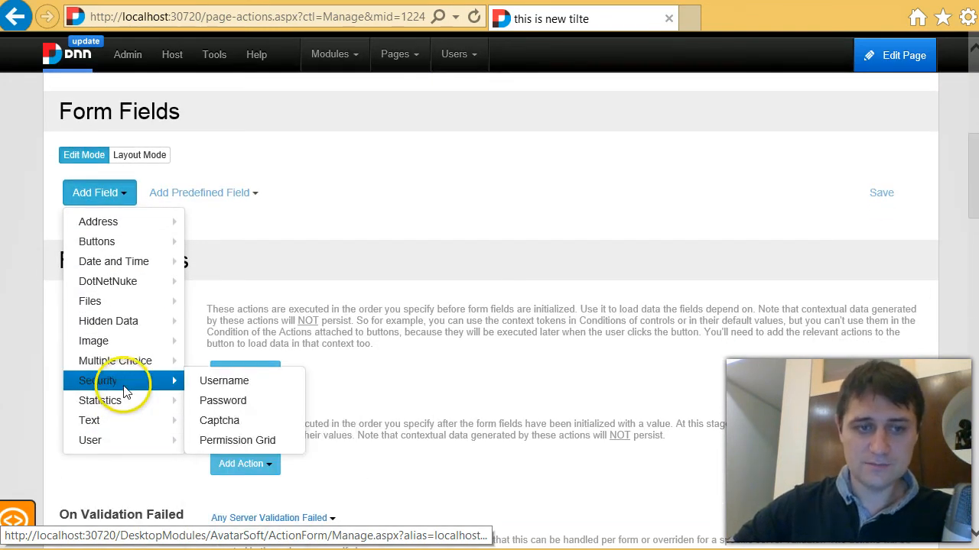
pyautogui.moveTo(145, 248)
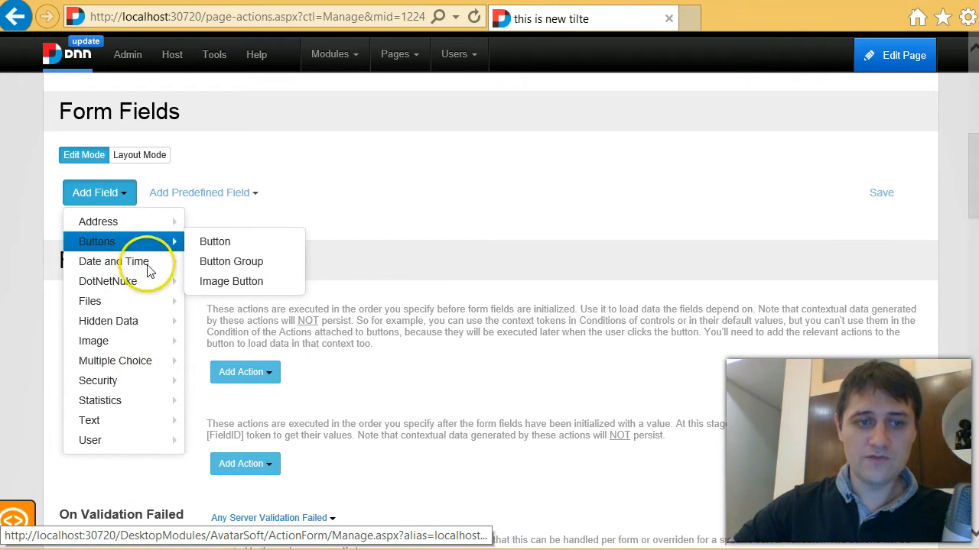
pyautogui.moveTo(163, 419)
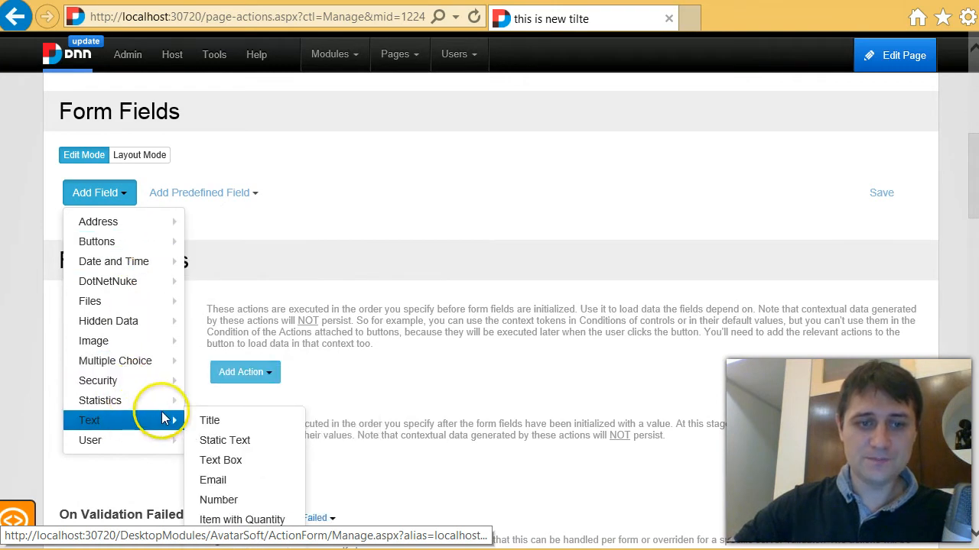
pyautogui.click(237, 461)
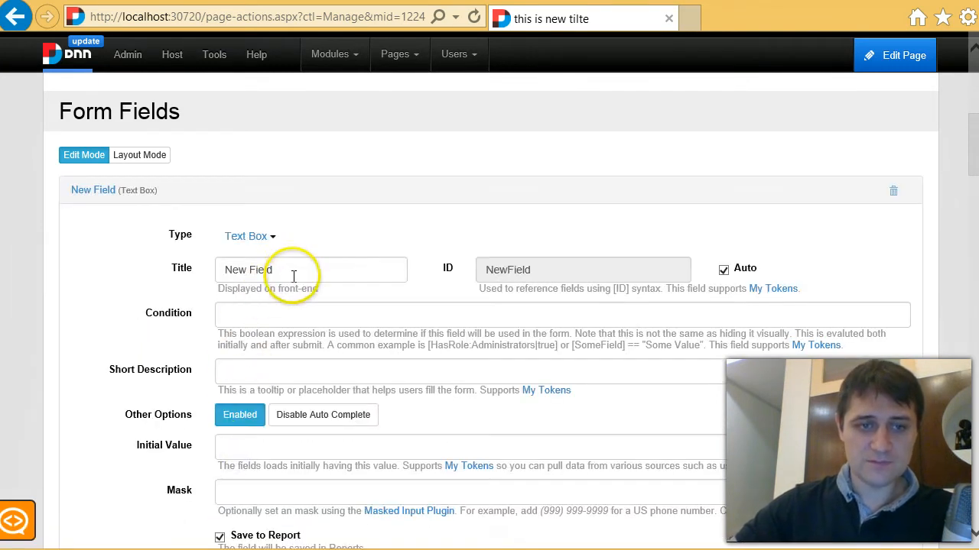
pyautogui.write('title')
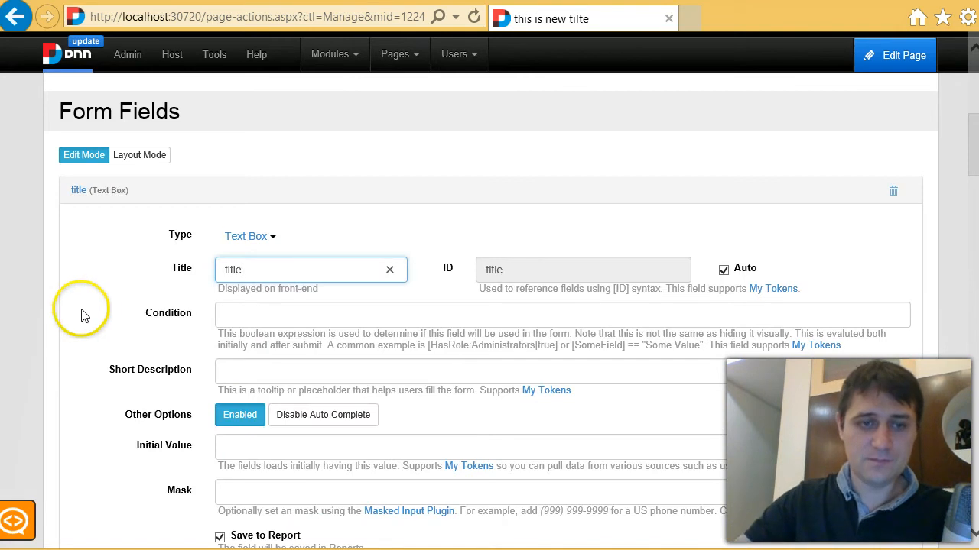
pyautogui.press('Delete')
pyautogui.write('T')
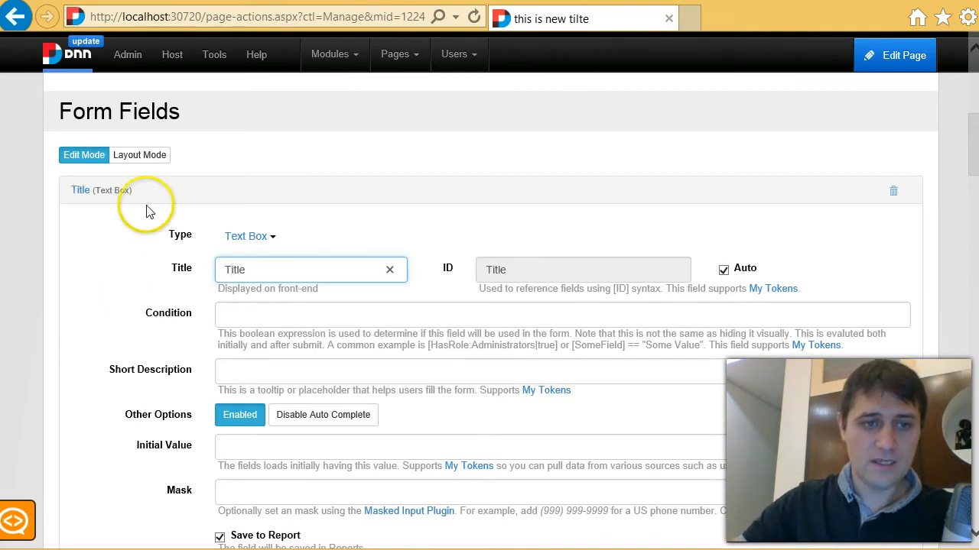
pyautogui.click(109, 205)
pyautogui.click(100, 192)
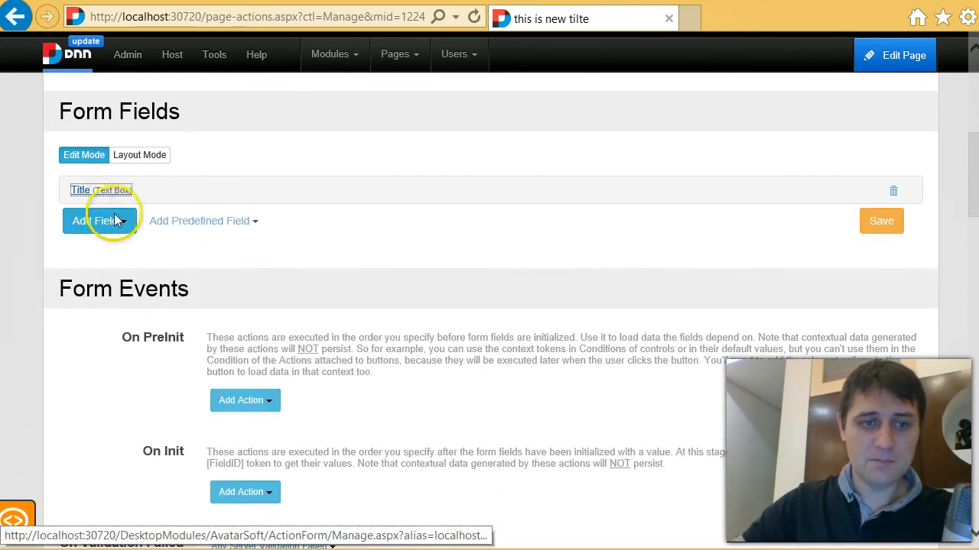
# Step: Add a Button field titled "Update" to the form
pyautogui.click(109, 219)
pyautogui.moveTo(126, 287)
pyautogui.moveTo(115, 270)
pyautogui.click(216, 269)
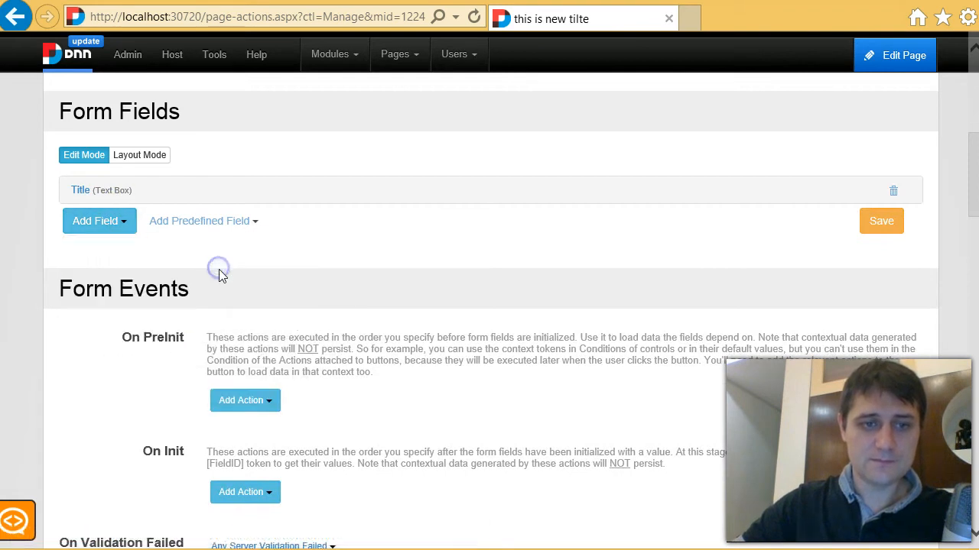
pyautogui.moveTo(304, 334); pyautogui.dragTo(54, 324)
pyautogui.write('Update')
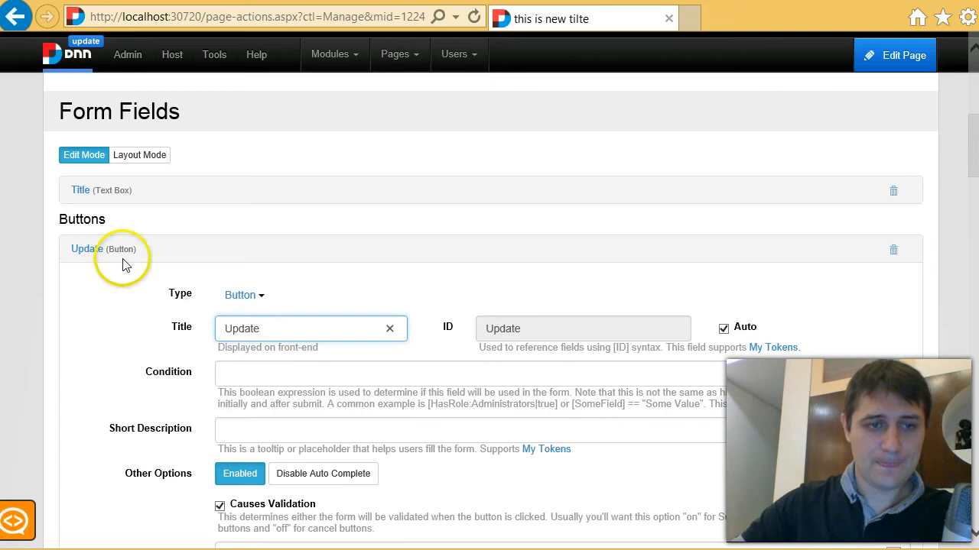
# Step: Add the DNN Update Page action to the Update button's On Click Handler
pyautogui.scroll(-5, 175, 293)
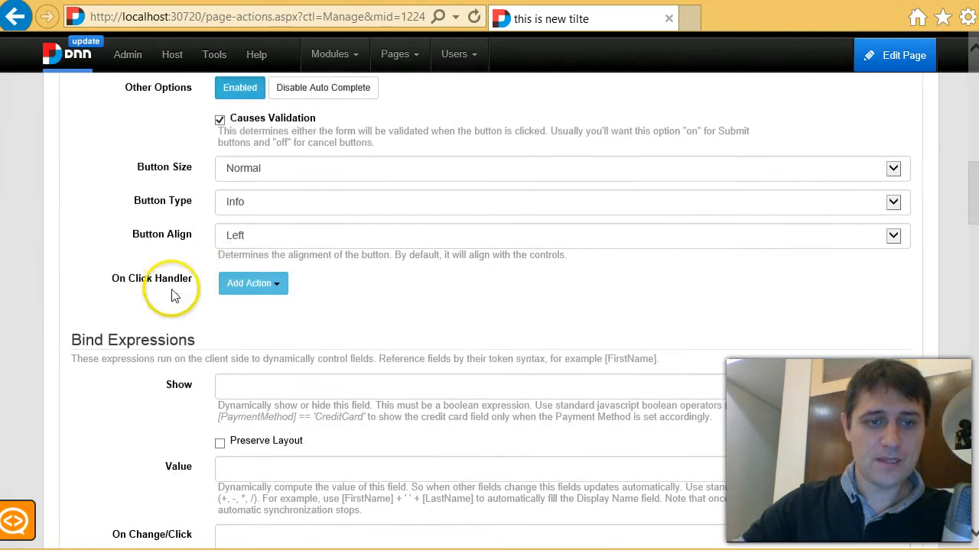
pyautogui.click(252, 284)
pyautogui.scroll(-2, 255, 289)
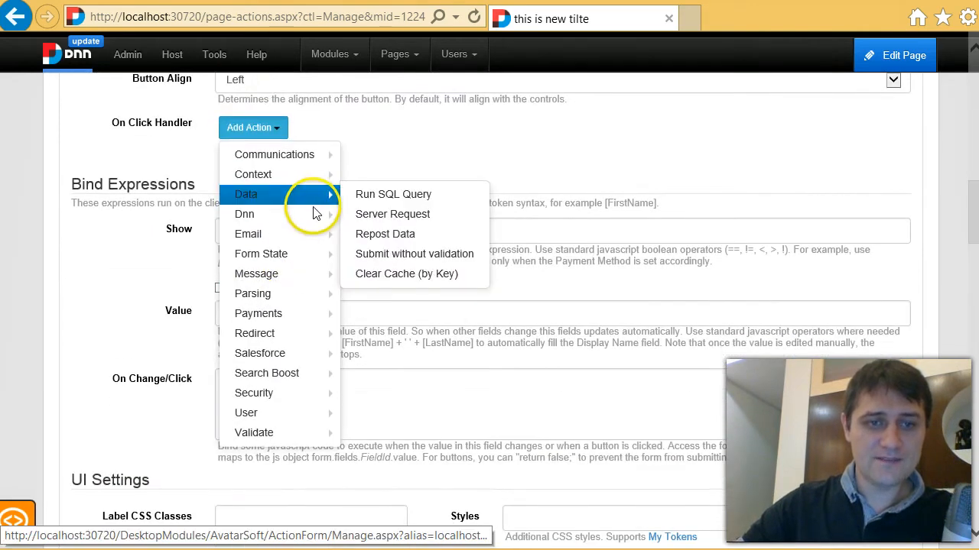
pyautogui.moveTo(313, 213)
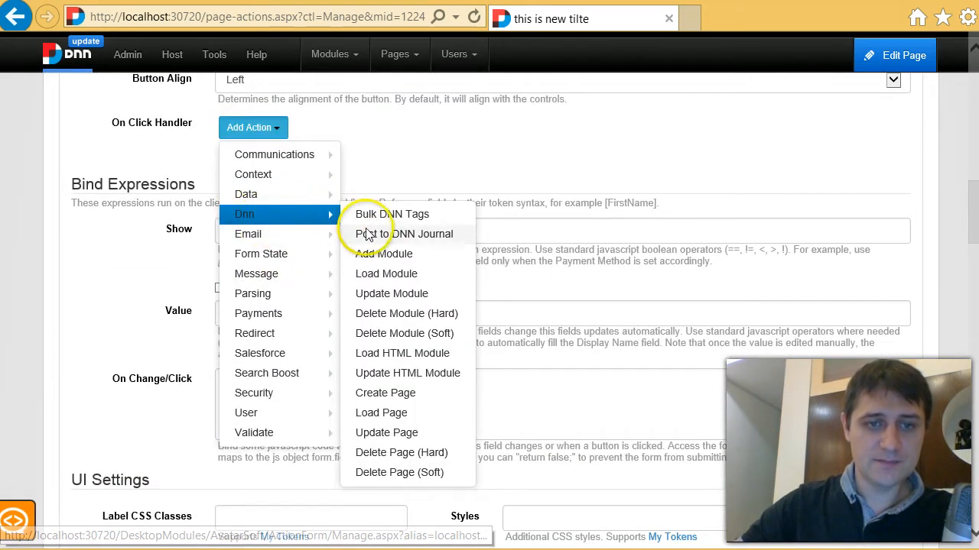
pyautogui.click(415, 435)
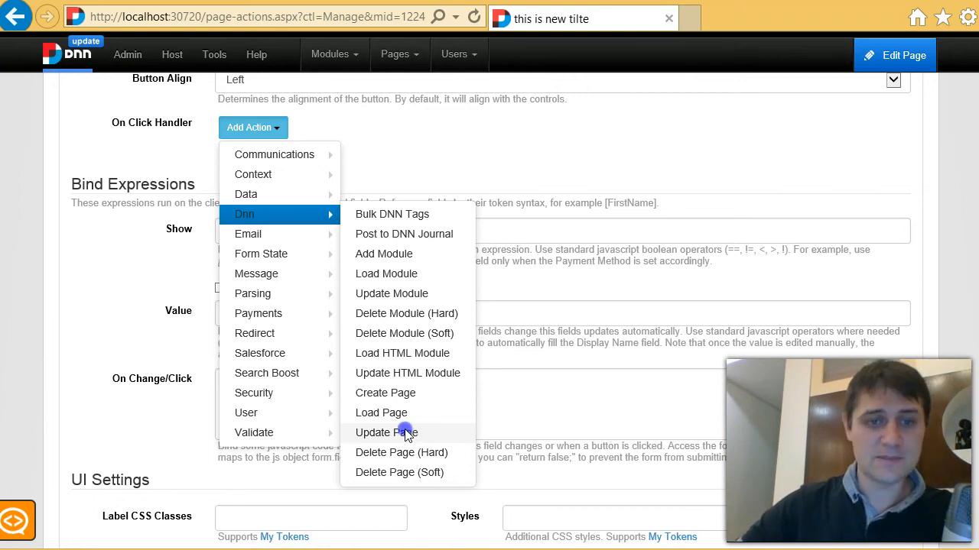
pyautogui.click(415, 433)
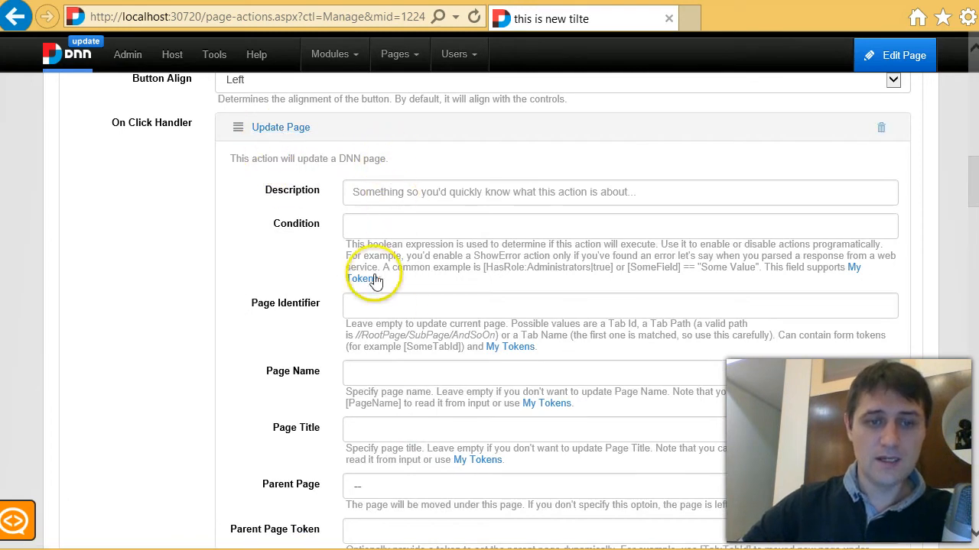
pyautogui.click(264, 133)
pyautogui.click(291, 130)
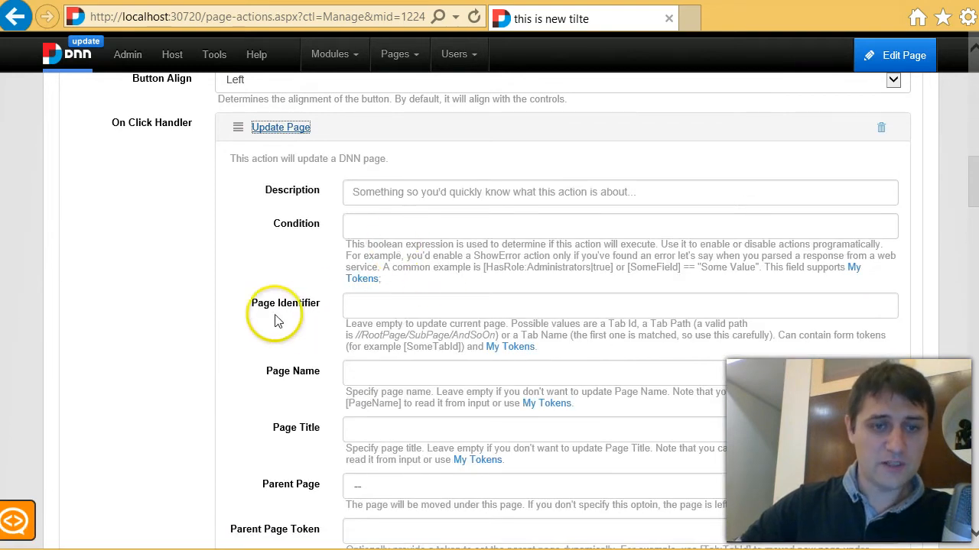
# Step: Try the path //home//subhomepage as the action's Page Identifier and clear the field again
pyautogui.scroll(-1, 289, 325)
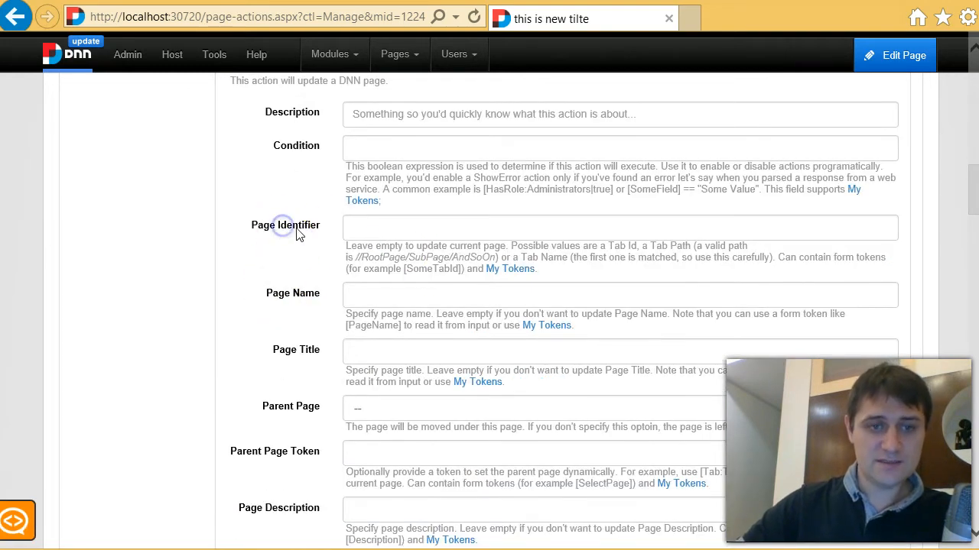
pyautogui.click(370, 222)
pyautogui.click(372, 222)
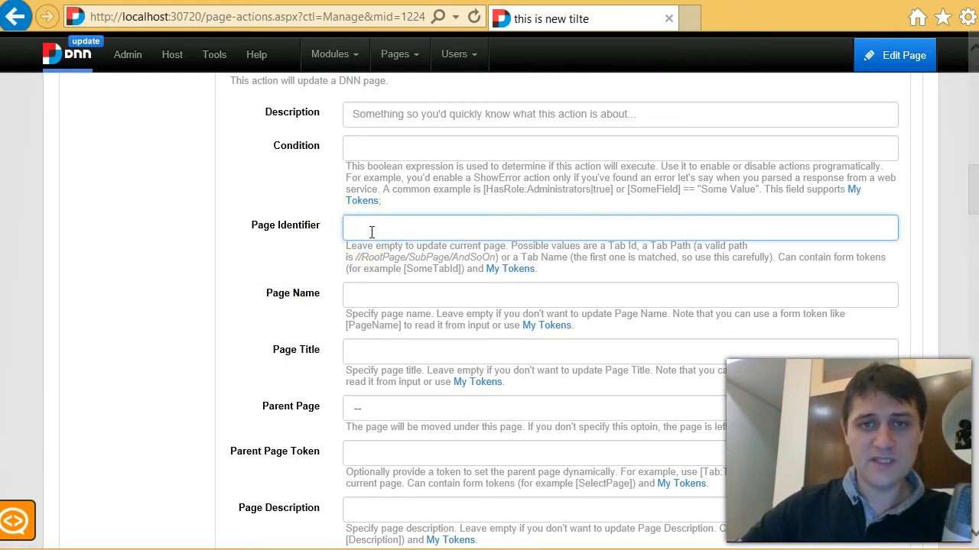
pyautogui.click(415, 235)
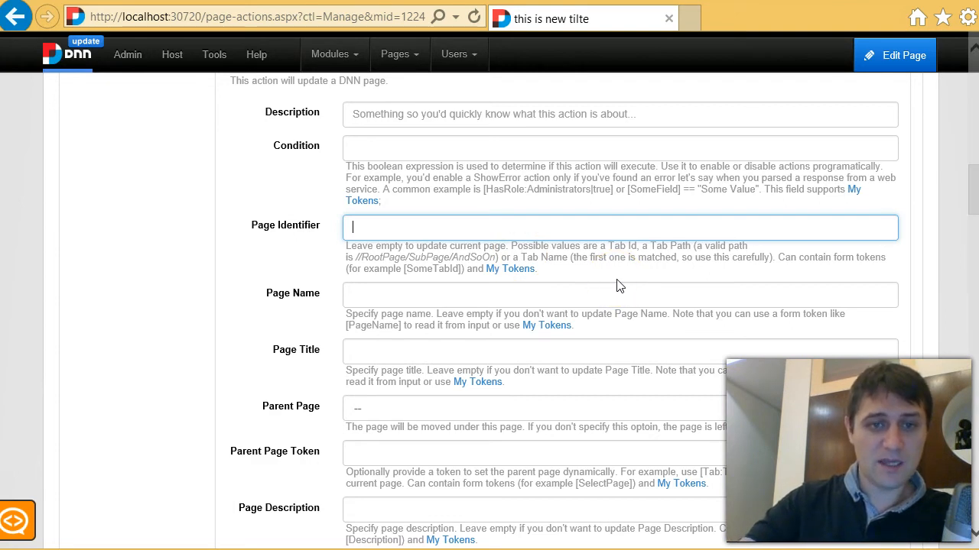
pyautogui.write('//ho')
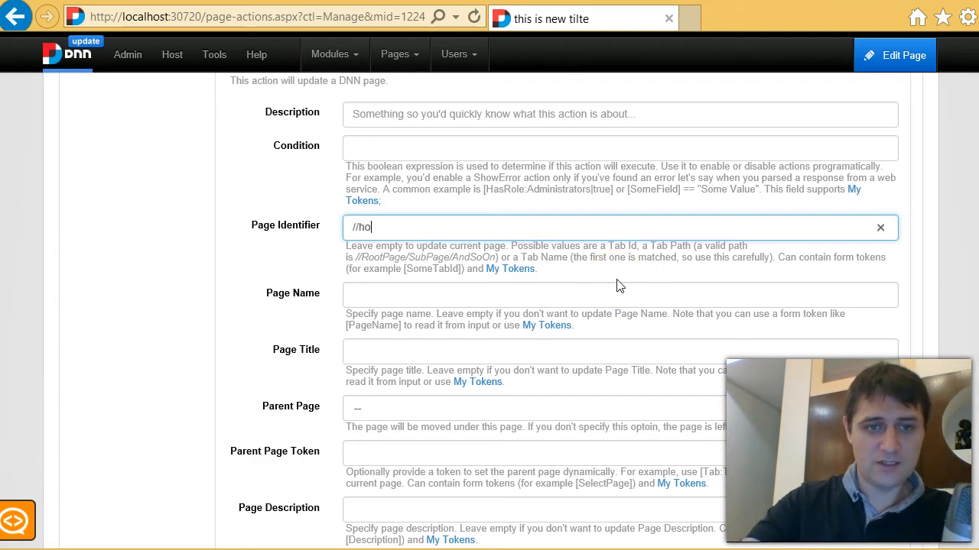
pyautogui.write('me//subhomepage')
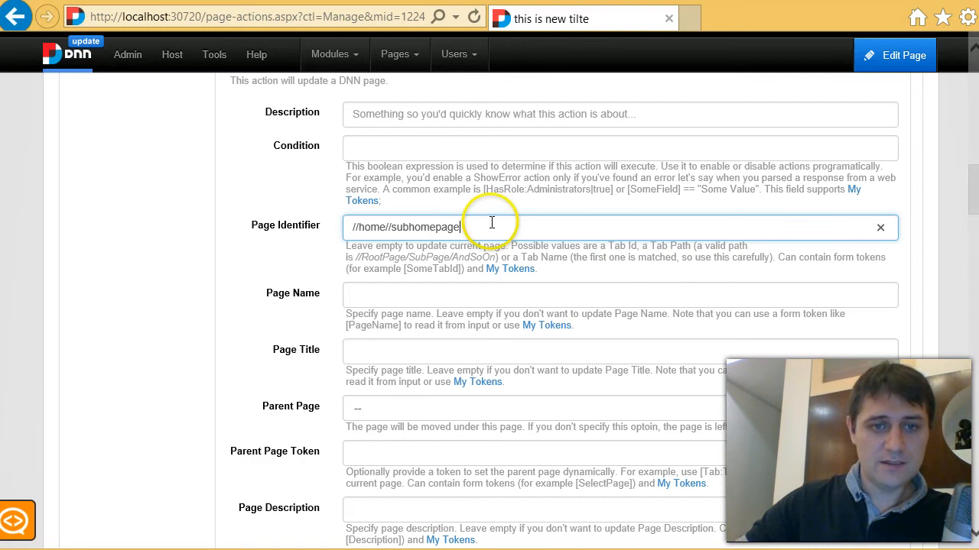
pyautogui.moveTo(461, 227); pyautogui.dragTo(340, 227)
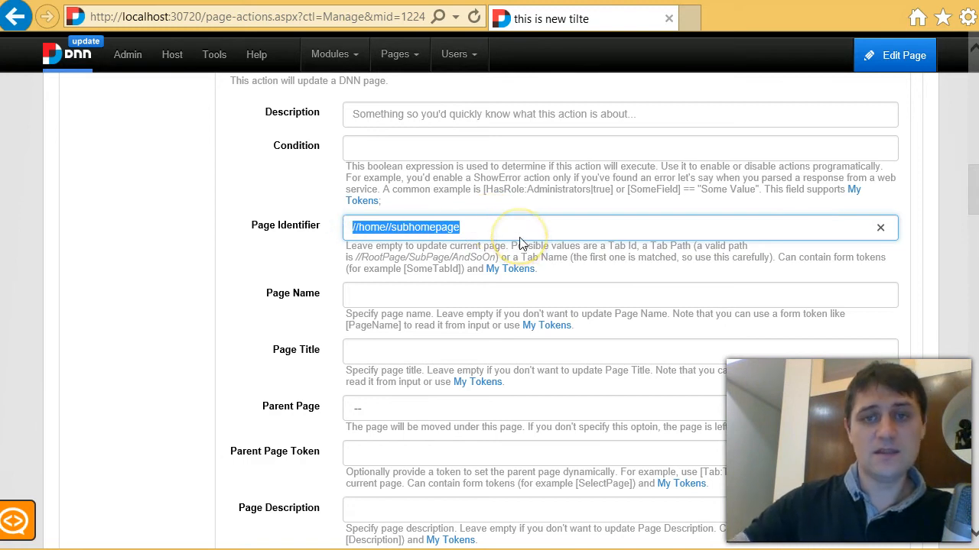
pyautogui.press('BackSpace')
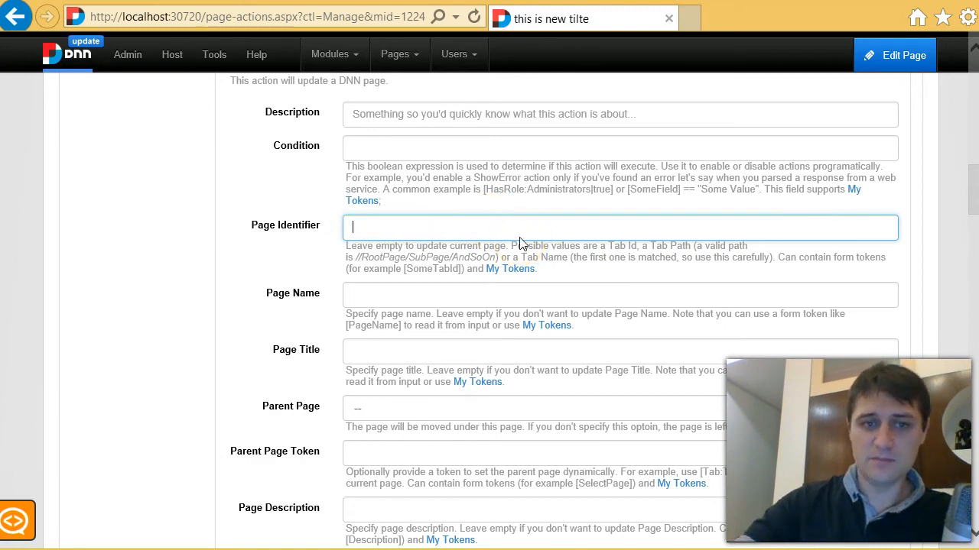
pyautogui.click(470, 230)
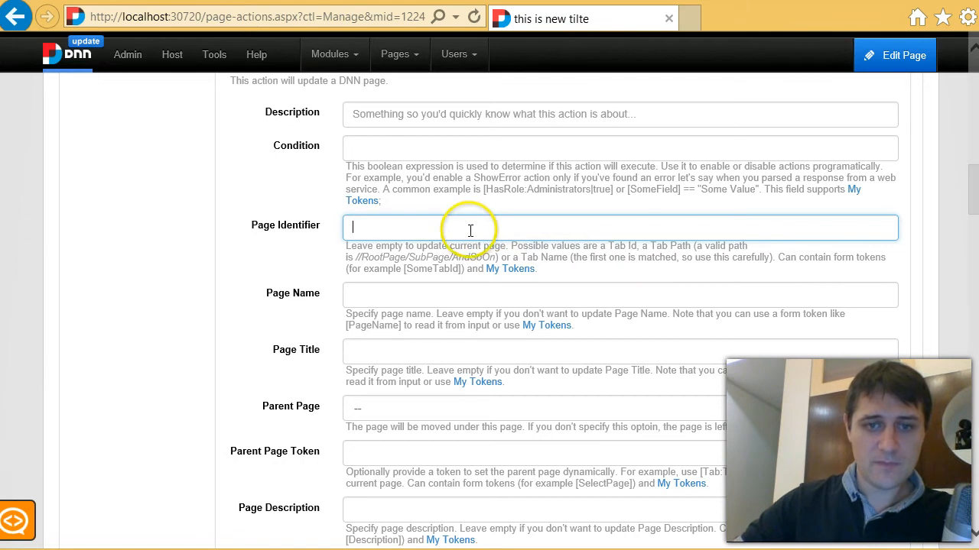
# Step: Examine the other Update Page options, including page name, title, parent page, description, keywords, dates and permissions
pyautogui.click(509, 296)
pyautogui.scroll(-1, 339, 305)
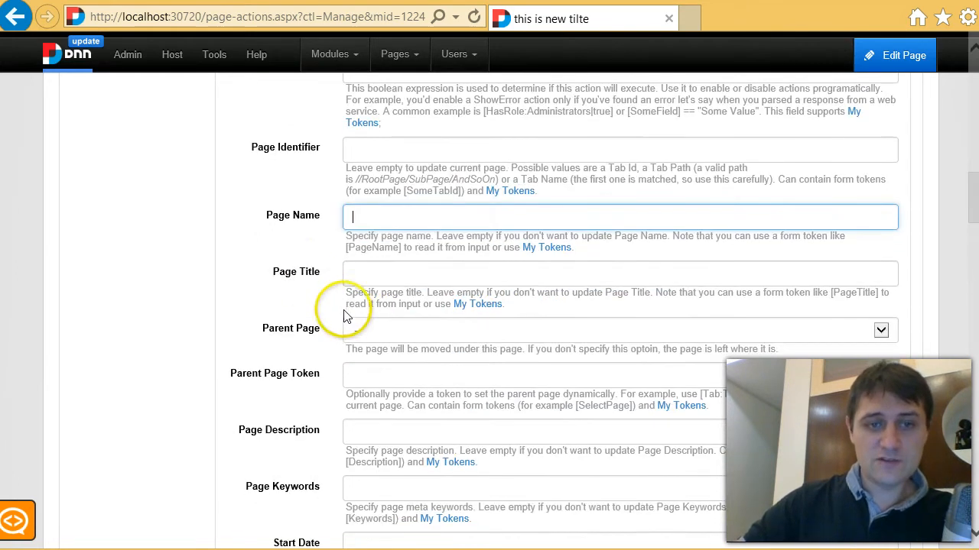
pyautogui.click(313, 264)
pyautogui.scroll(-1, 327, 270)
pyautogui.click(517, 262)
pyautogui.scroll(-1, 519, 264)
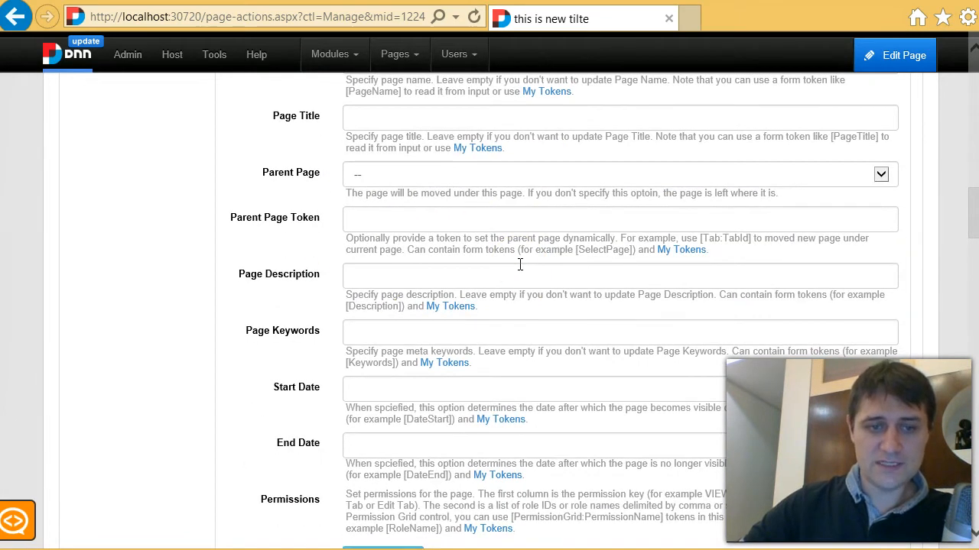
pyautogui.scroll(-2, 520, 264)
pyautogui.scroll(3, 517, 263)
pyautogui.click(488, 251)
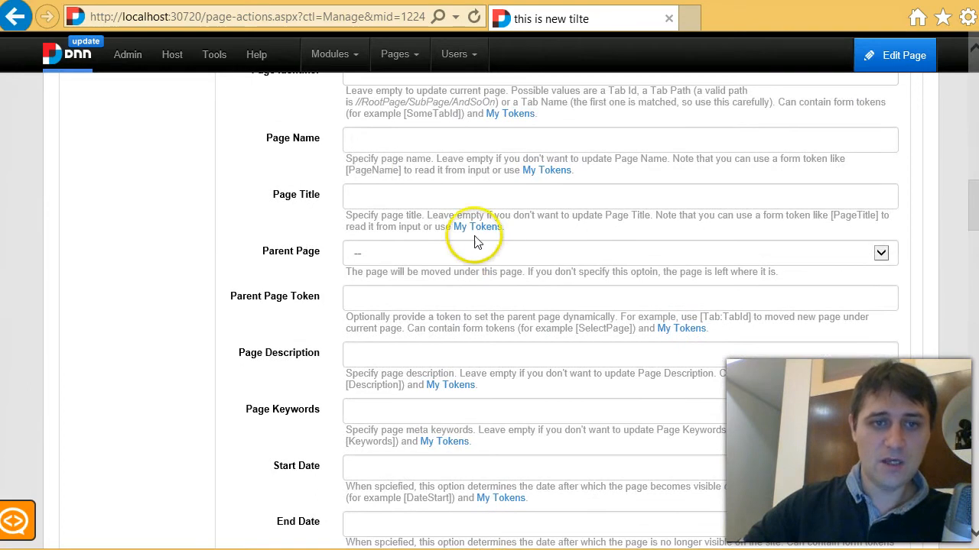
# Step: Set the Update Page action's Page Title to the form token [Title]
pyautogui.click(376, 197)
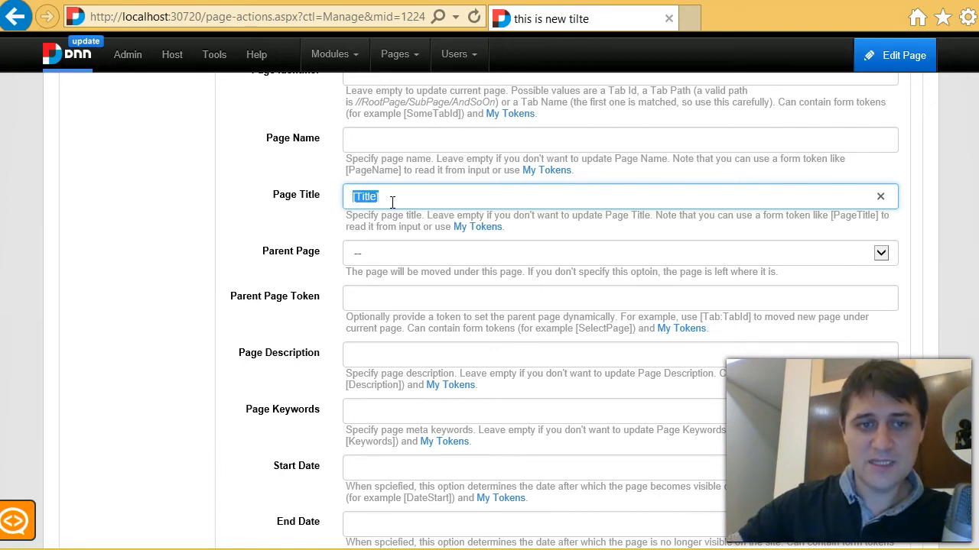
pyautogui.click(418, 192)
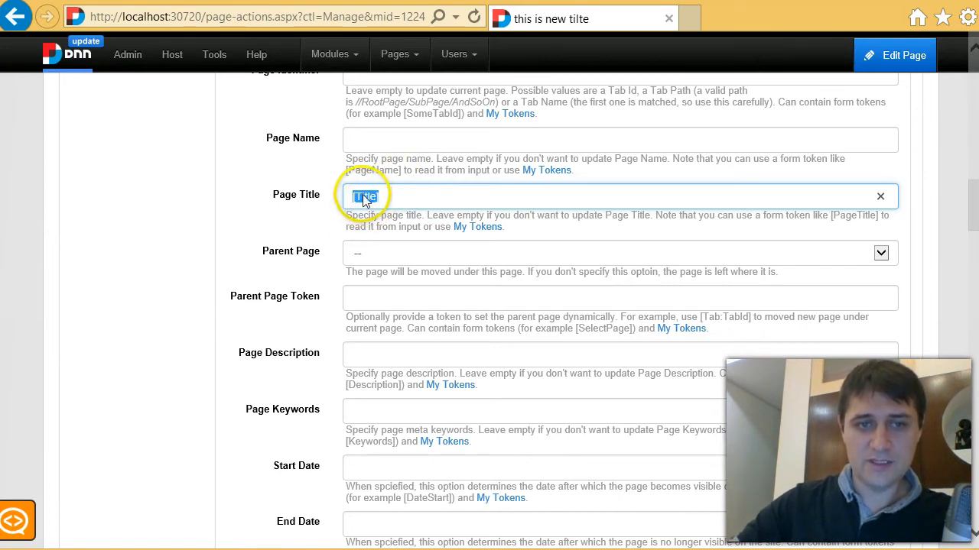
pyautogui.click(396, 194)
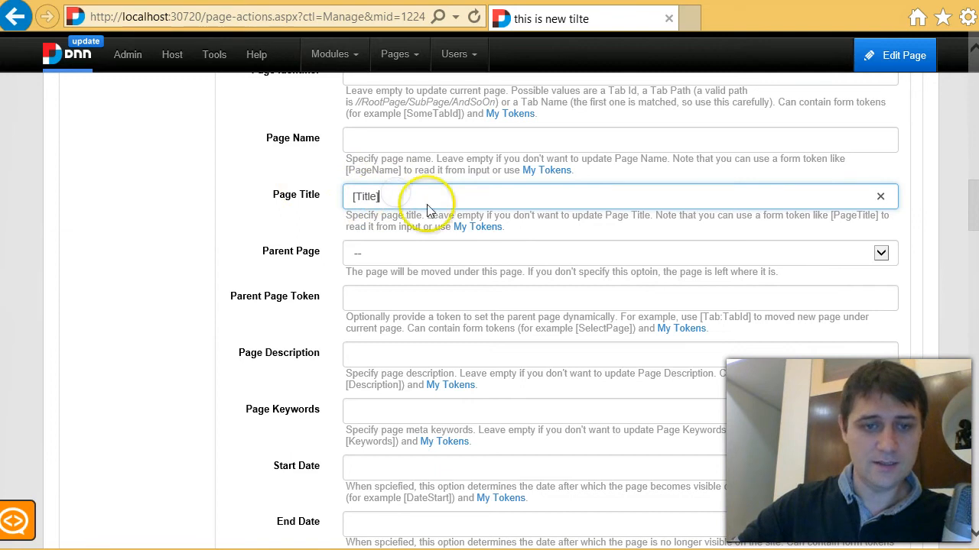
pyautogui.scroll(-7, 444, 222)
pyautogui.scroll(7, 409, 273)
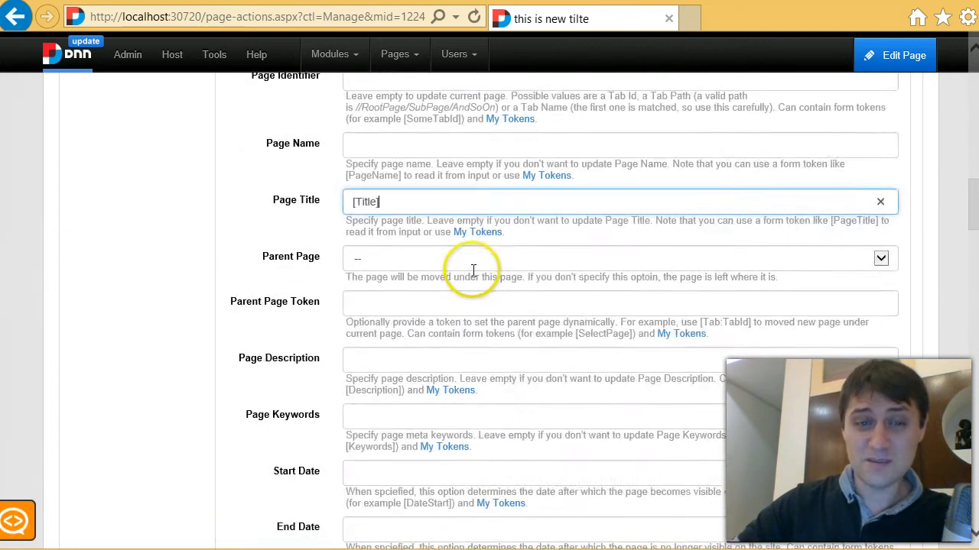
# Step: Collapse the Update Page action, save the form settings and return to the Page Actions page
pyautogui.scroll(4, 428, 260)
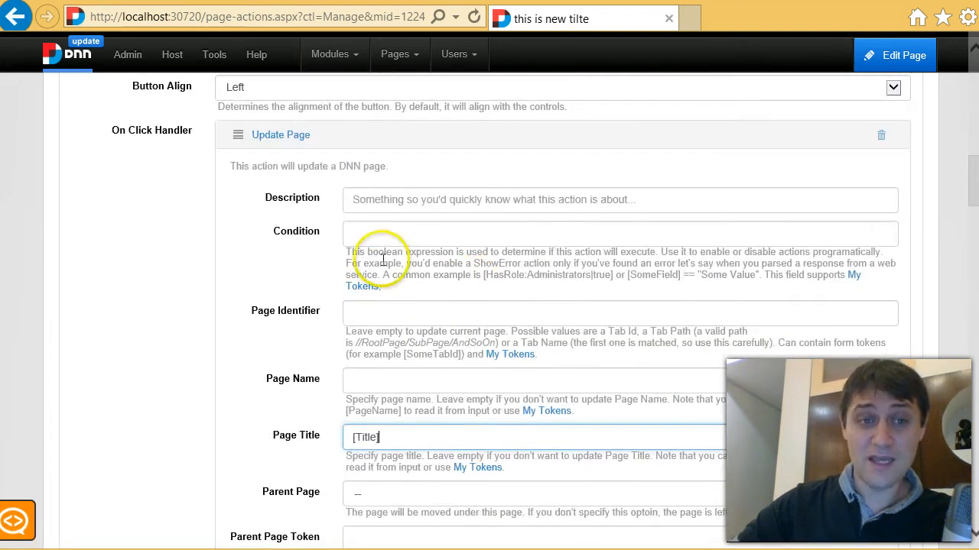
pyautogui.click(269, 137)
pyautogui.scroll(8, 397, 226)
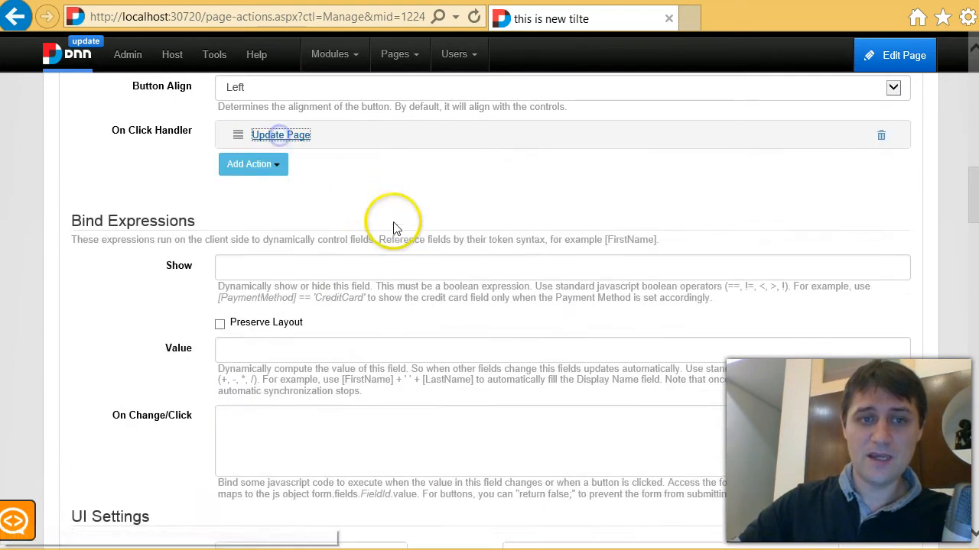
pyautogui.scroll(2, 410, 233)
pyautogui.click(795, 120)
pyautogui.click(864, 125)
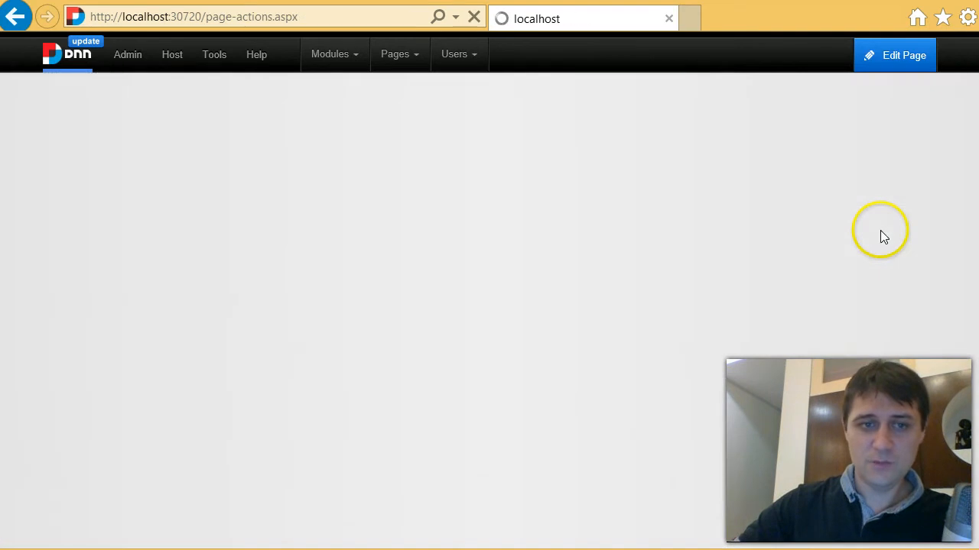
pyautogui.click(426, 253)
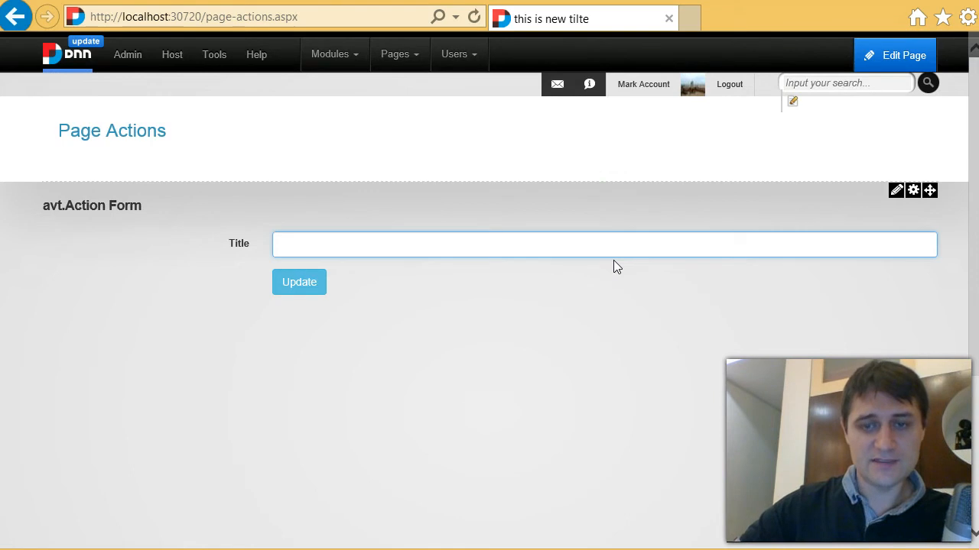
pyautogui.click(656, 243)
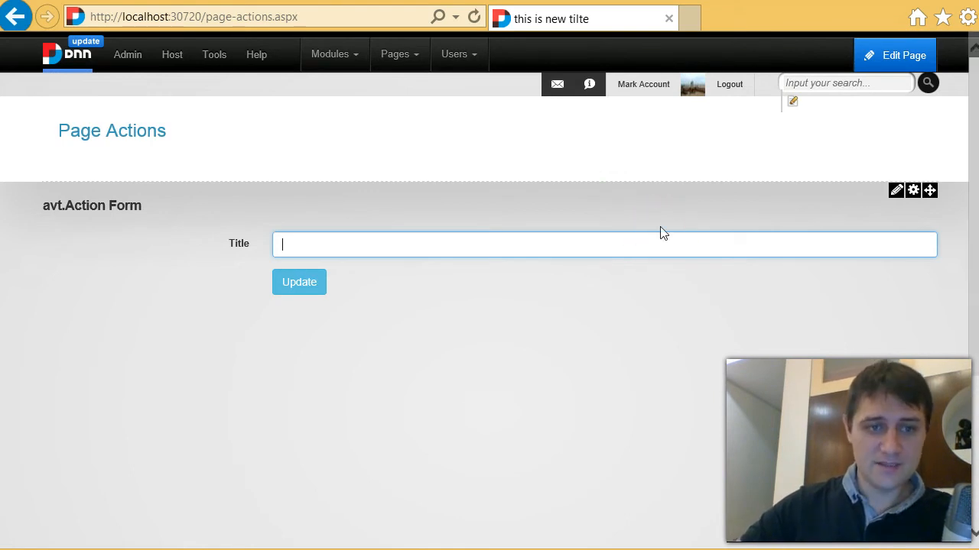
pyautogui.click(398, 283)
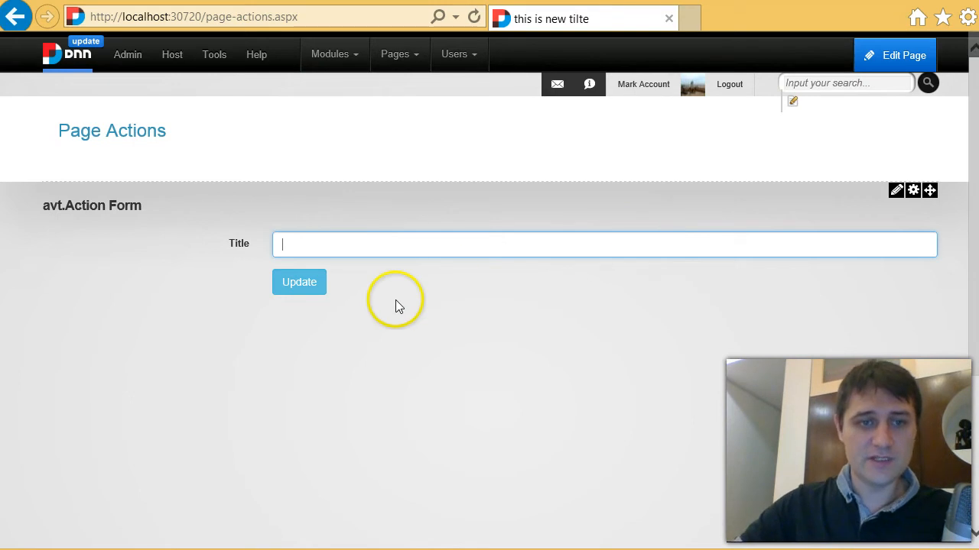
pyautogui.write('this')
pyautogui.press('Home')
pyautogui.write('H')
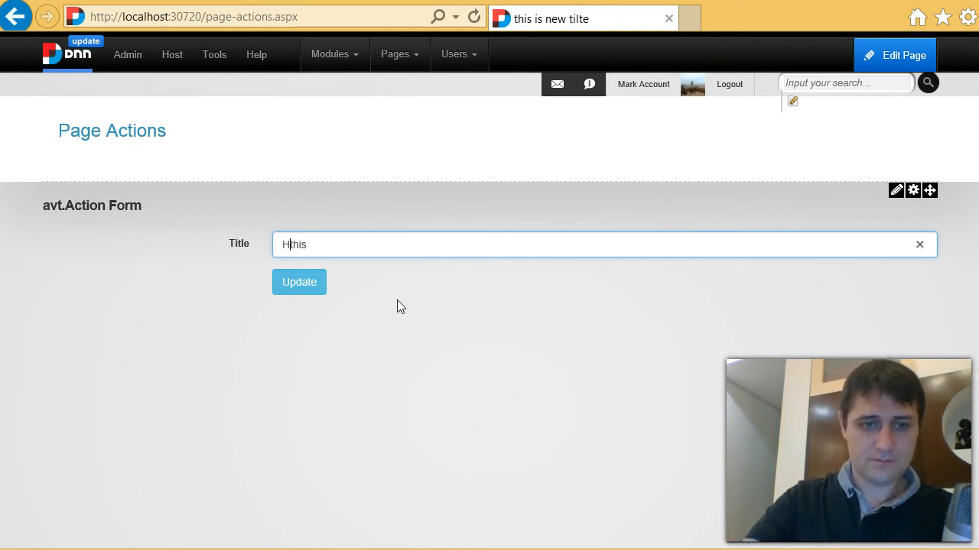
pyautogui.hotkey('ctrl', 'a')
pyautogui.write("O'")
pyautogui.press('BackSpace')
pyautogui.press('BackSpace')
pyautogui.write("'")
pyautogui.press('BackSpace')
# Step: Enter "I've just edited this title" in the form's Title box and submit the update
pyautogui.write("I've jus")
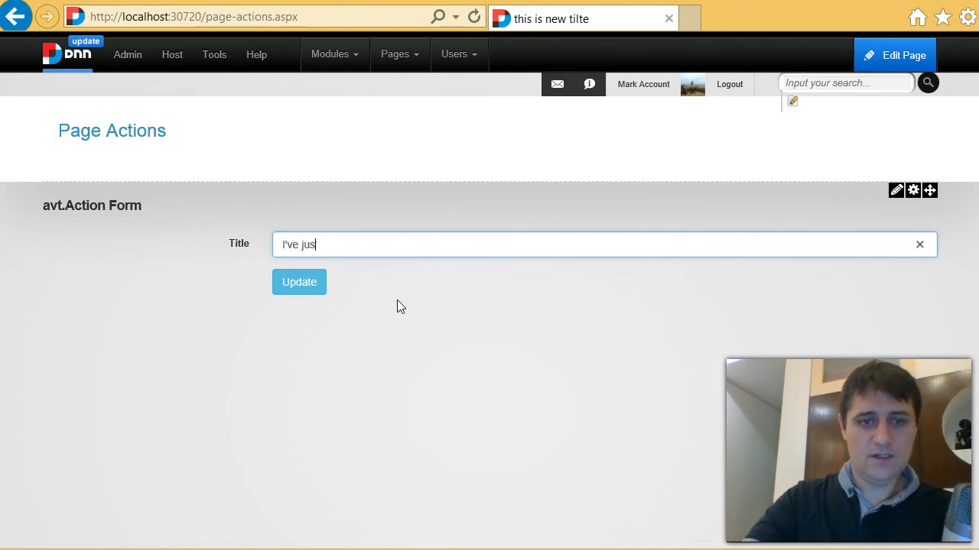
pyautogui.write('t edited this tit')
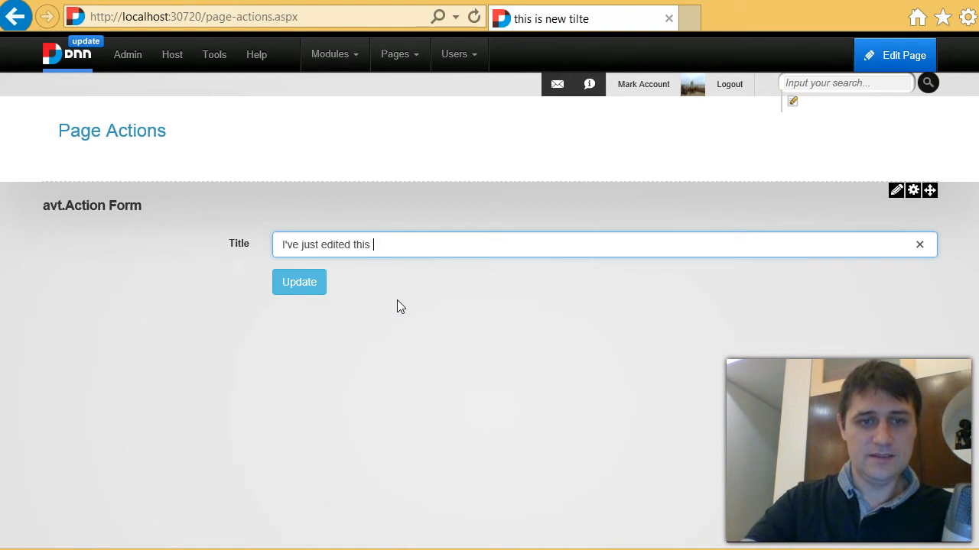
pyautogui.write('le')
pyautogui.click(316, 286)
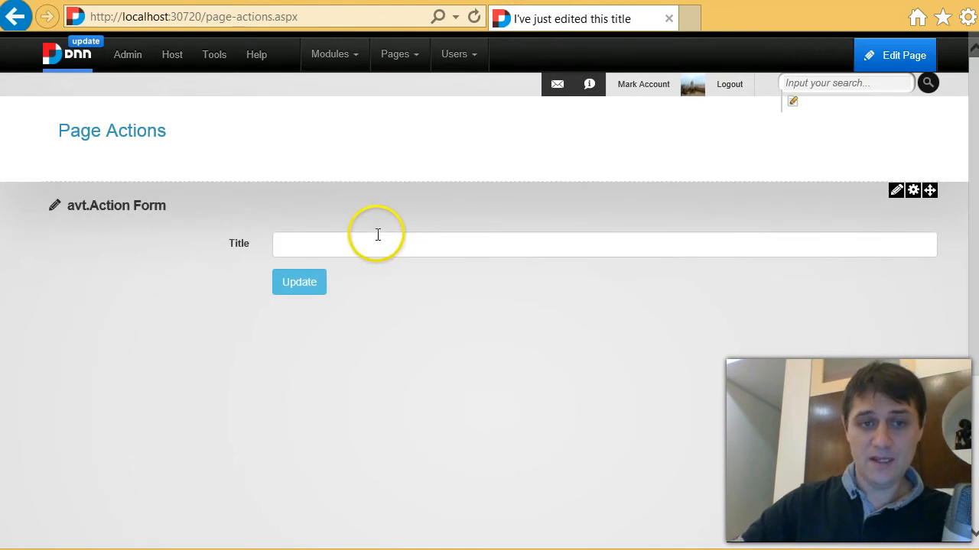
# Step: Open the Action Form's full-screen management view
pyautogui.click(341, 242)
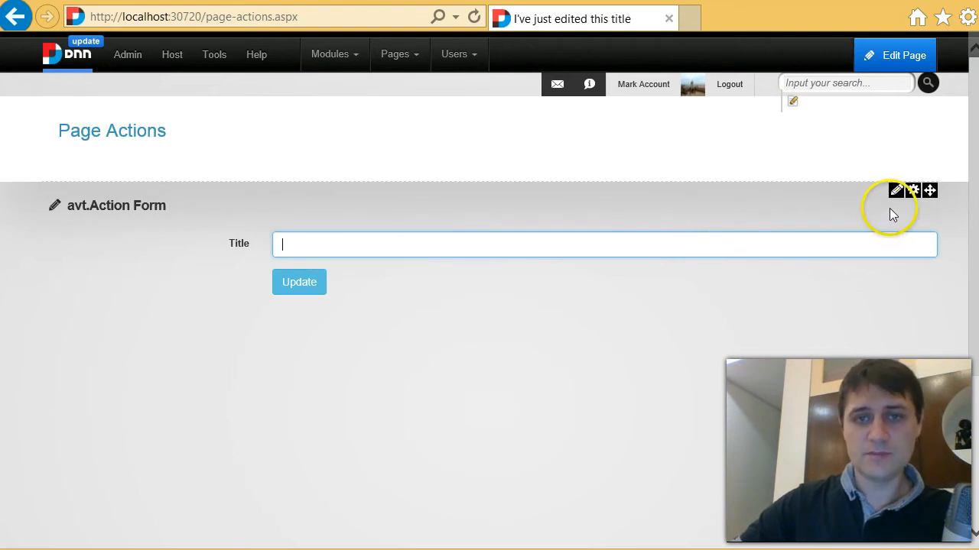
pyautogui.moveTo(895, 191)
pyautogui.click(881, 231)
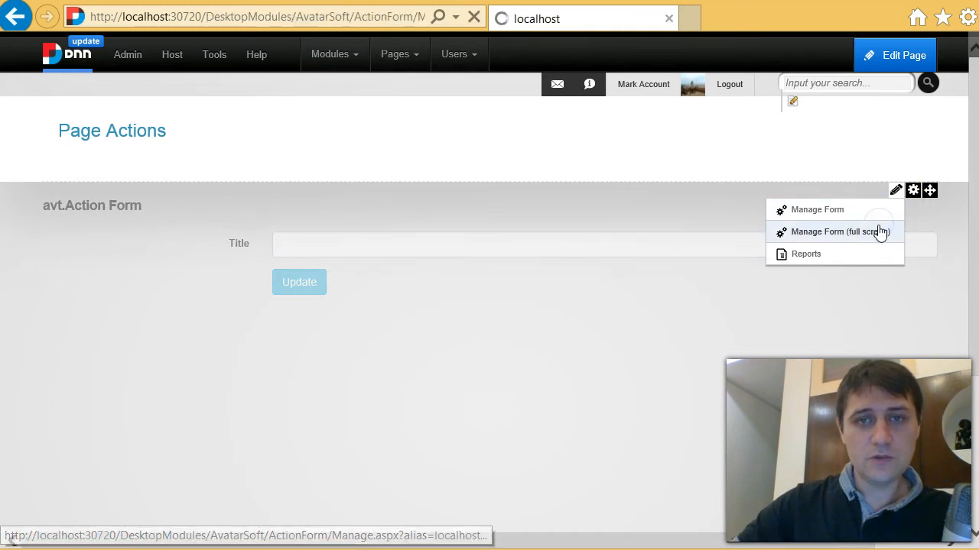
# Step: Add the DNN Load Page action to the form's On Init event
pyautogui.scroll(-3, 583, 298)
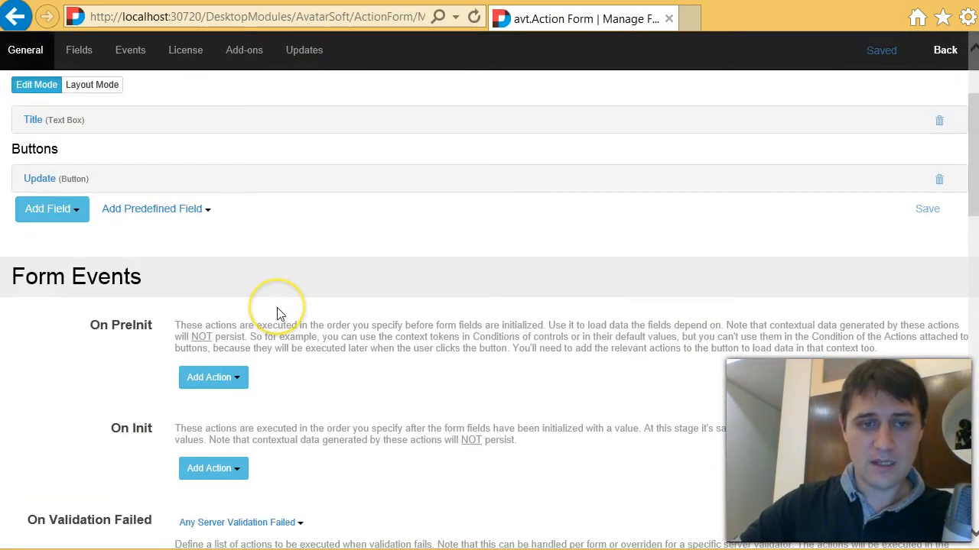
pyautogui.scroll(-3, 279, 314)
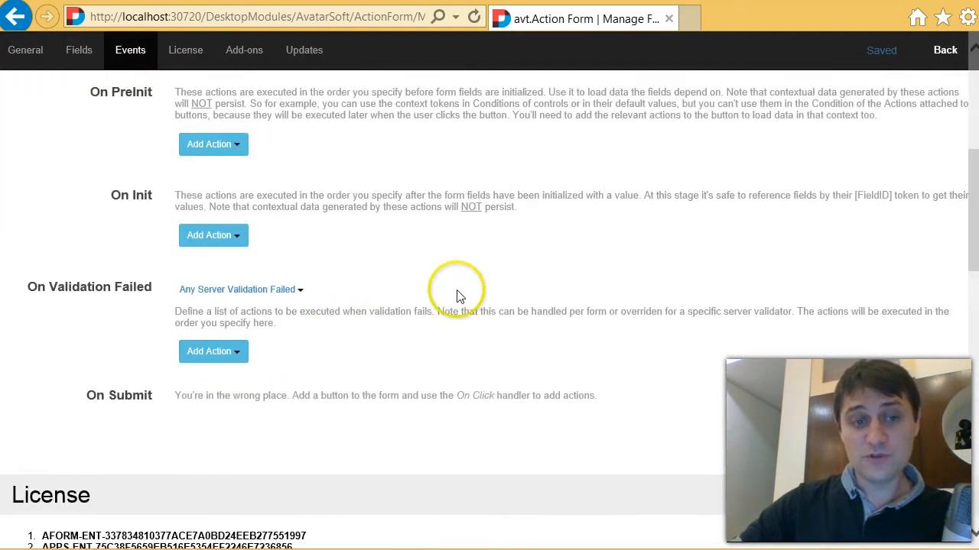
pyautogui.scroll(-3, 465, 328)
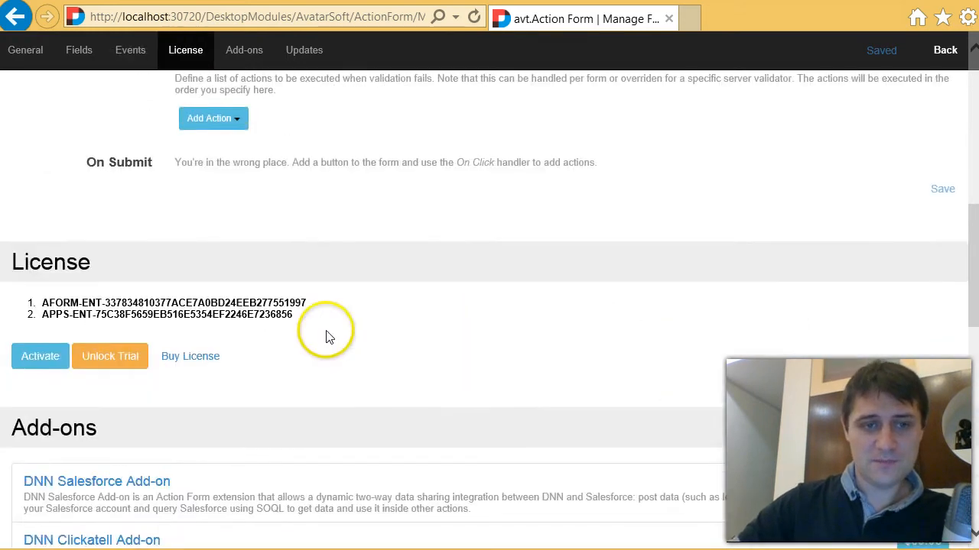
pyautogui.scroll(2, 328, 334)
pyautogui.scroll(1, 321, 352)
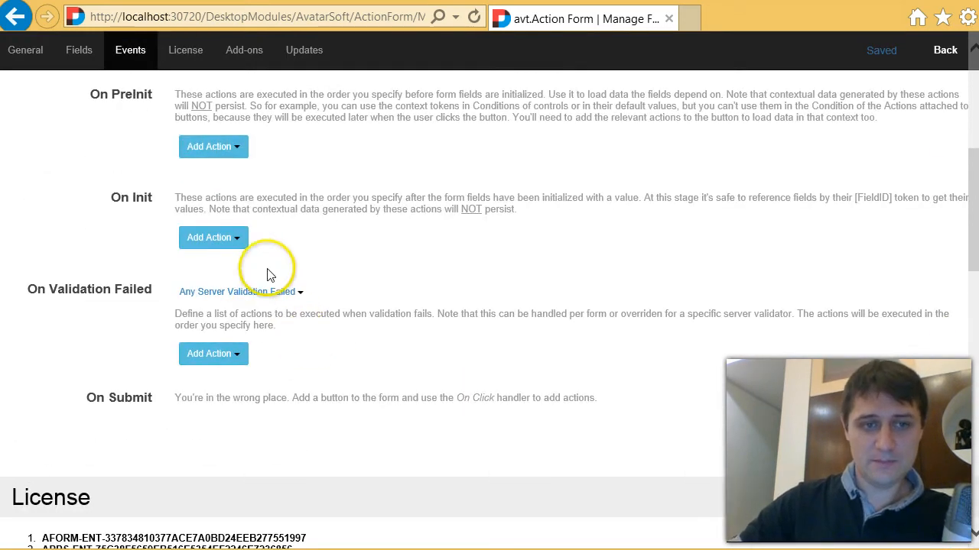
pyautogui.click(223, 238)
pyautogui.moveTo(245, 253)
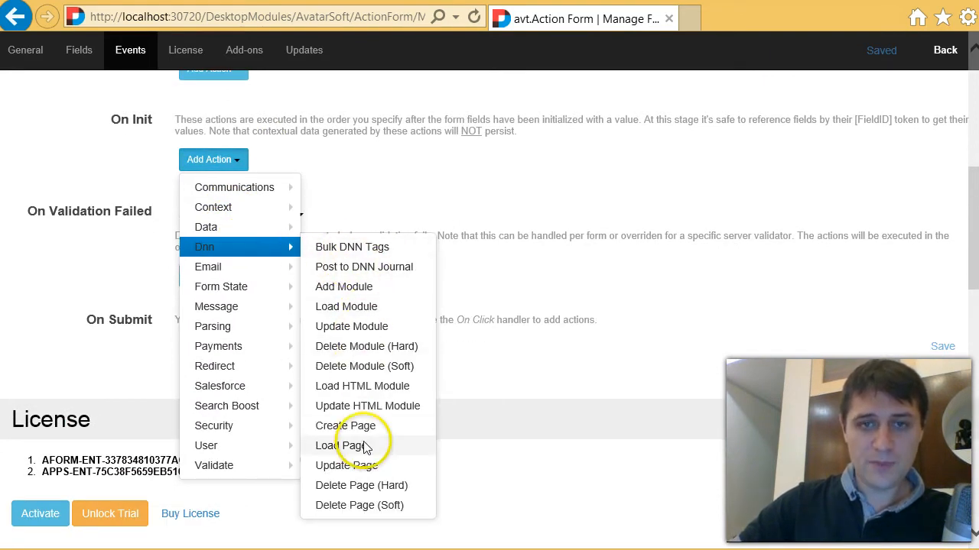
pyautogui.click(341, 446)
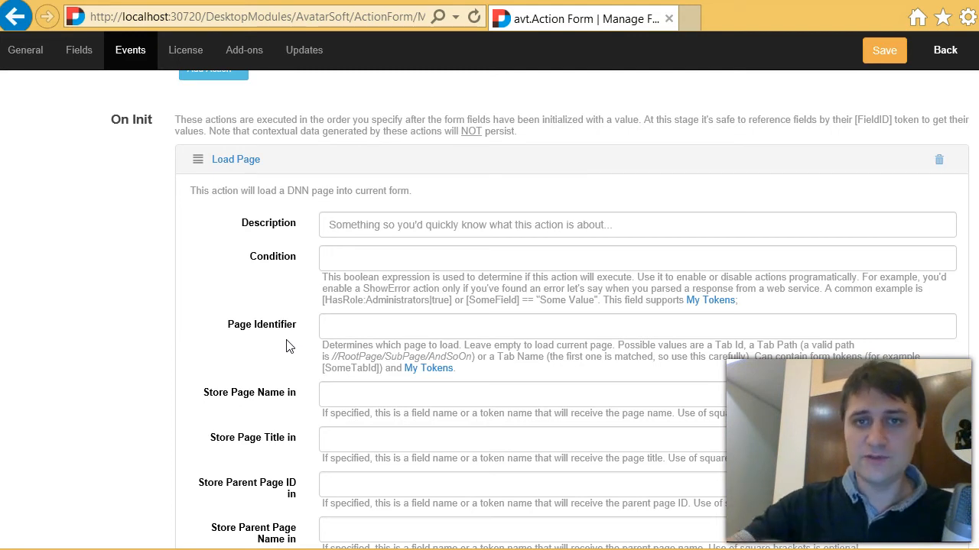
# Step: Set the Load Page action to store the page title in the Title field
pyautogui.click(229, 158)
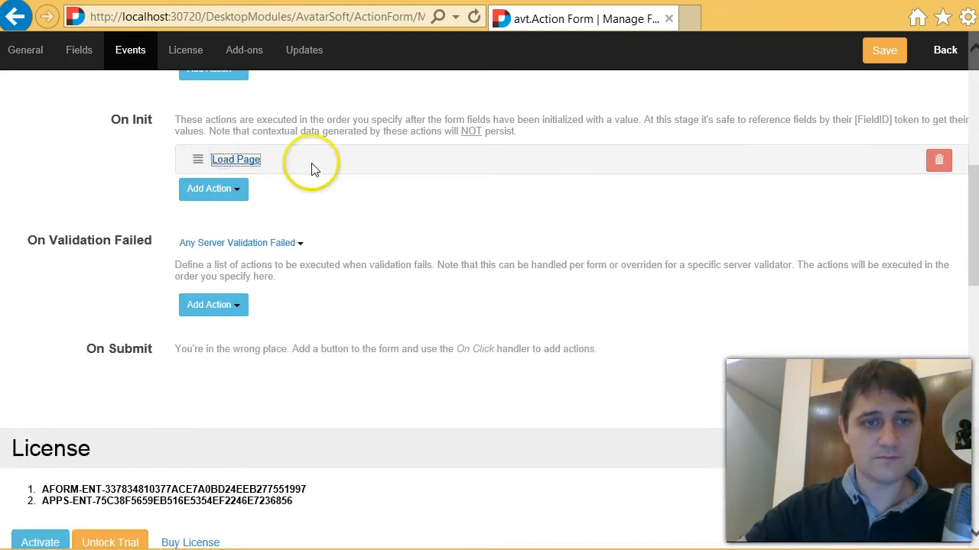
pyautogui.click(246, 158)
pyautogui.scroll(-1, 498, 218)
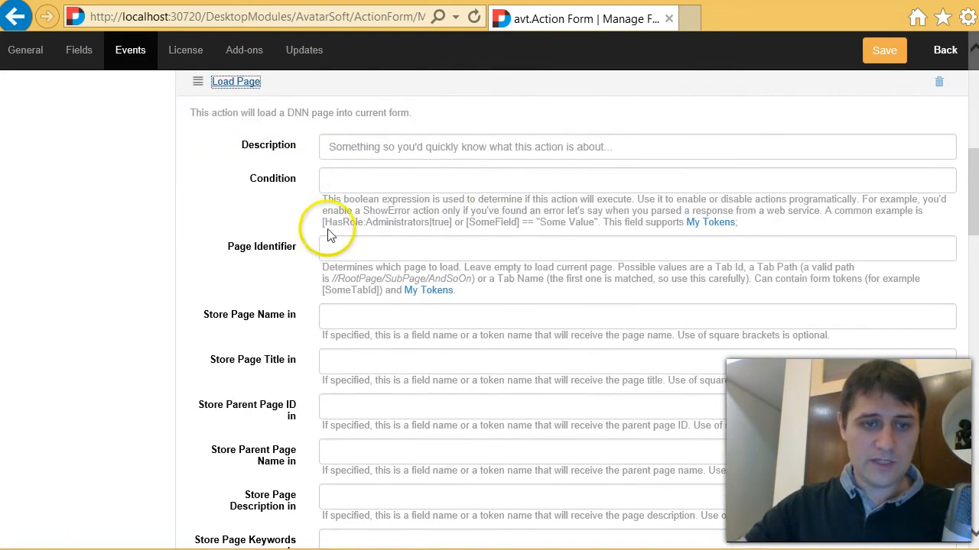
pyautogui.click(220, 361)
pyautogui.click(375, 365)
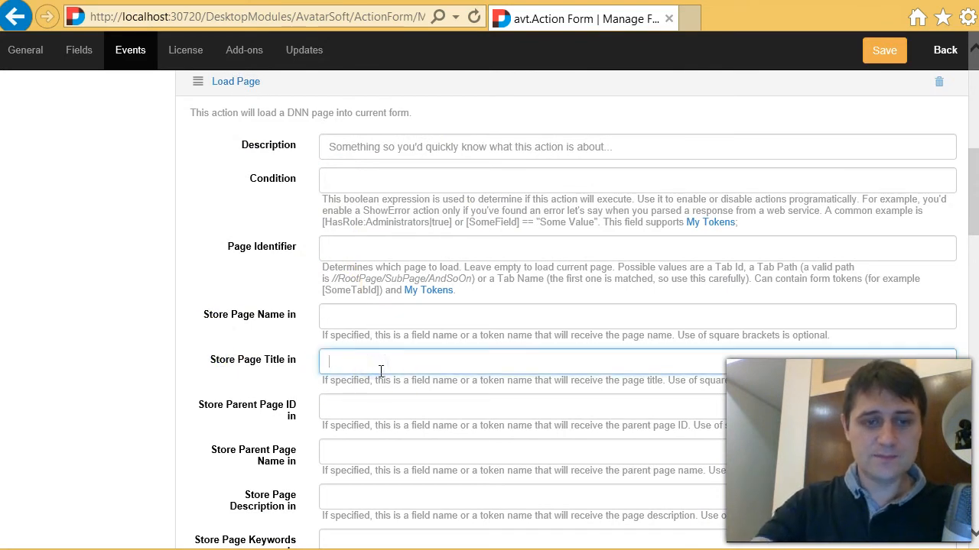
pyautogui.moveTo(362, 357); pyautogui.dragTo(257, 331)
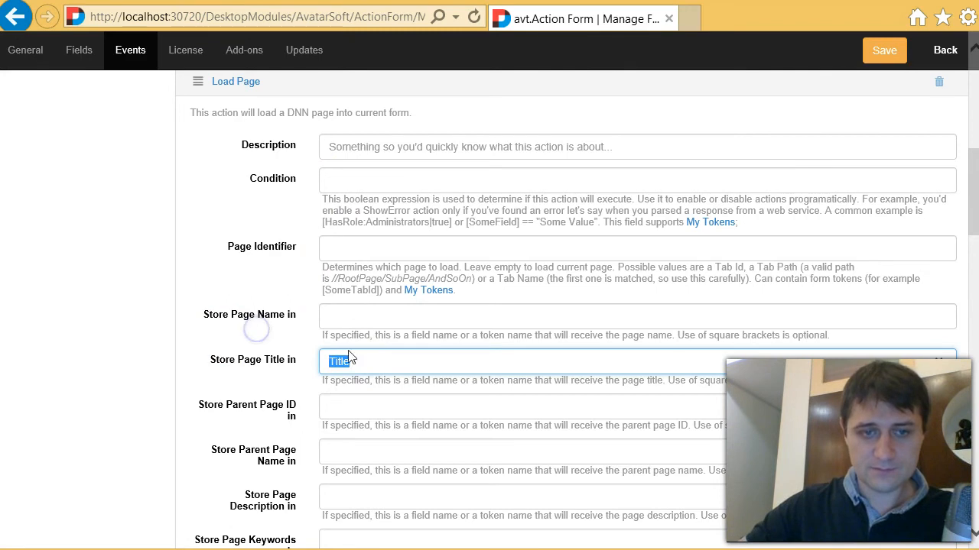
pyautogui.click(486, 359)
# Step: Save the form settings and return to the page to check the value loaded in the Title box
pyautogui.scroll(-5, 594, 384)
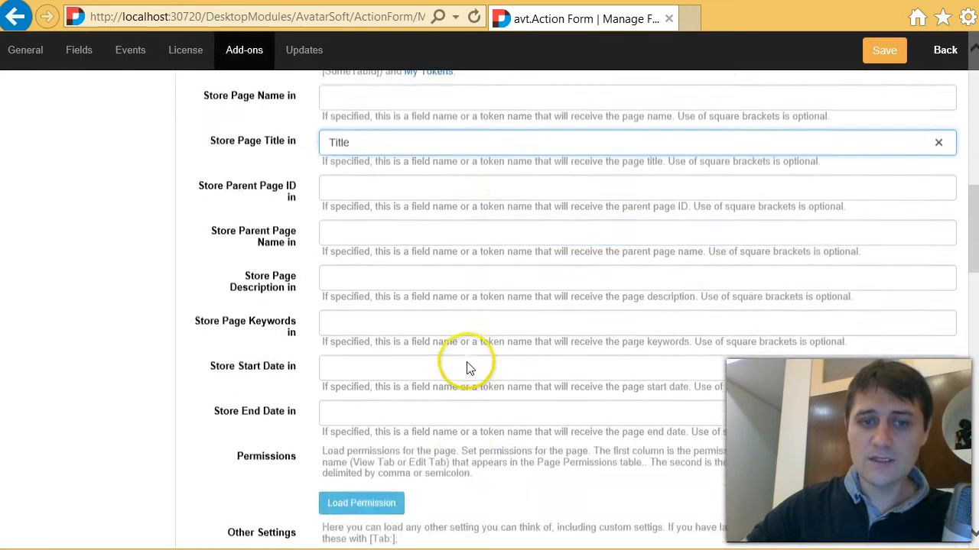
pyautogui.scroll(2, 519, 345)
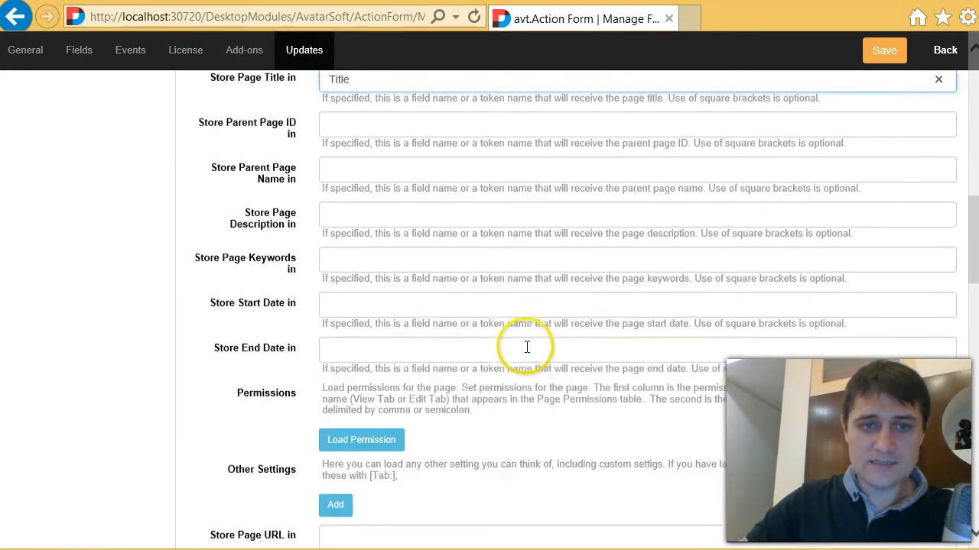
pyautogui.click(887, 54)
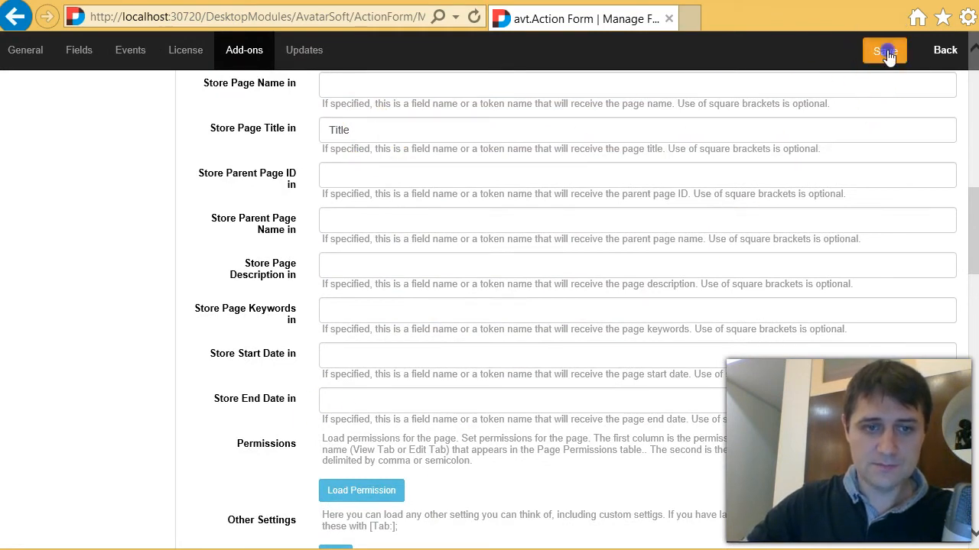
pyautogui.click(943, 53)
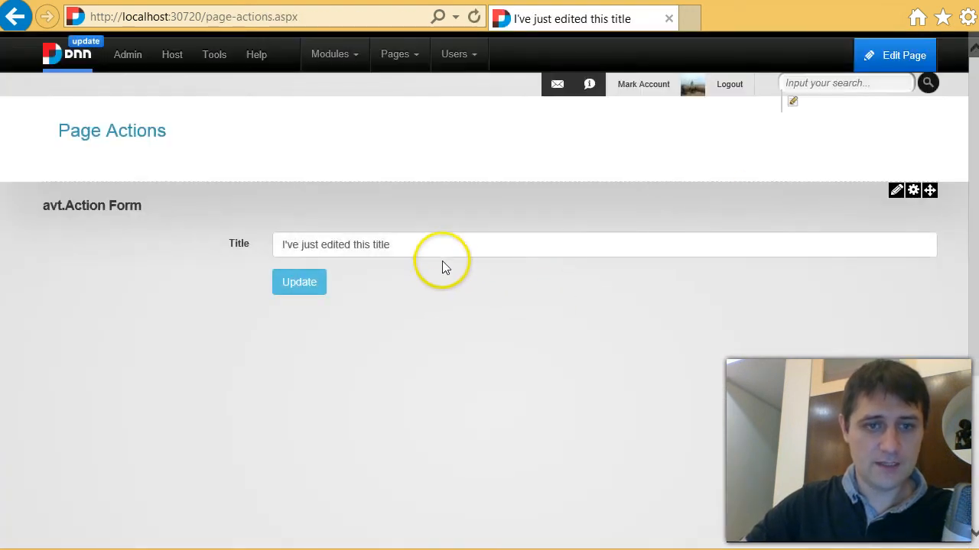
pyautogui.moveTo(455, 247); pyautogui.dragTo(212, 251)
pyautogui.click(517, 353)
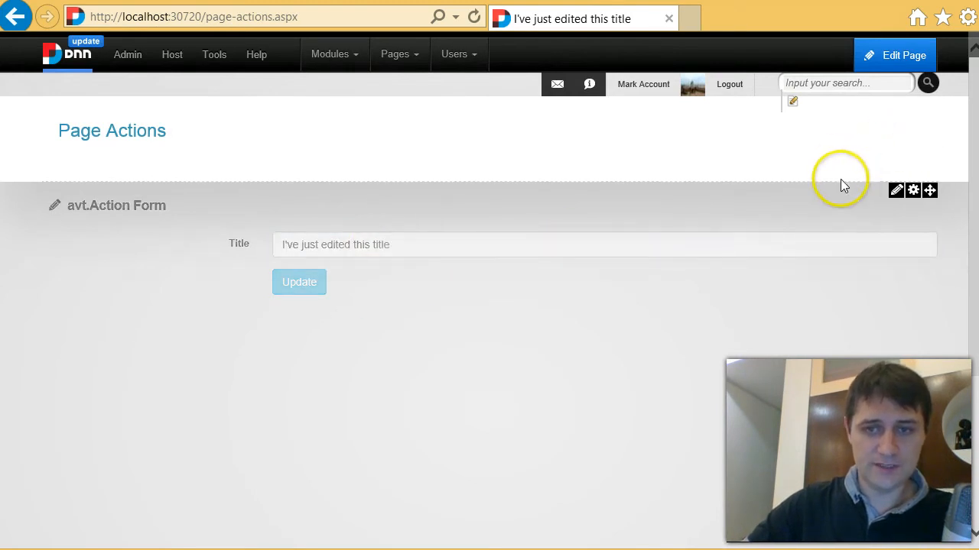
# Step: Reopen the full-screen form management and delete the Update Page action from the Update button's On Click Handler
pyautogui.moveTo(893, 190)
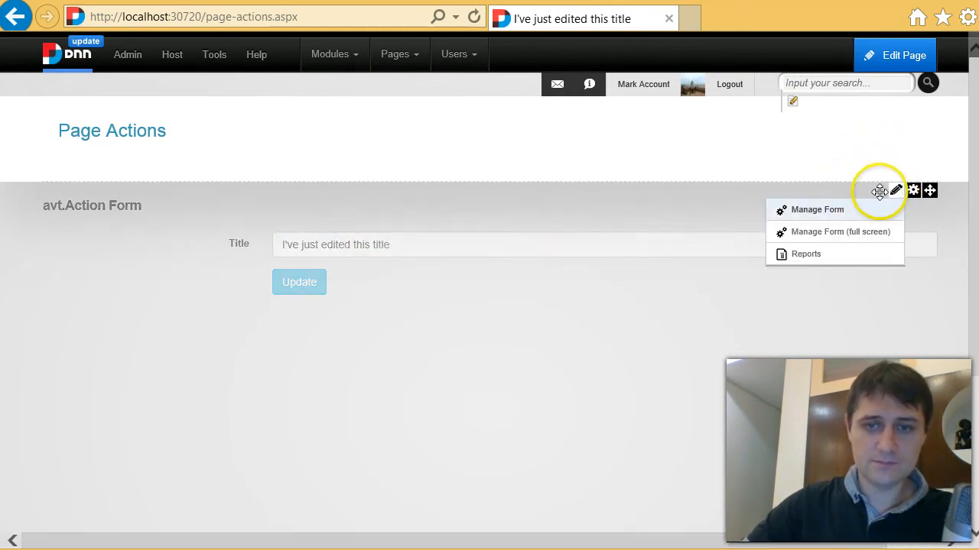
pyautogui.click(833, 240)
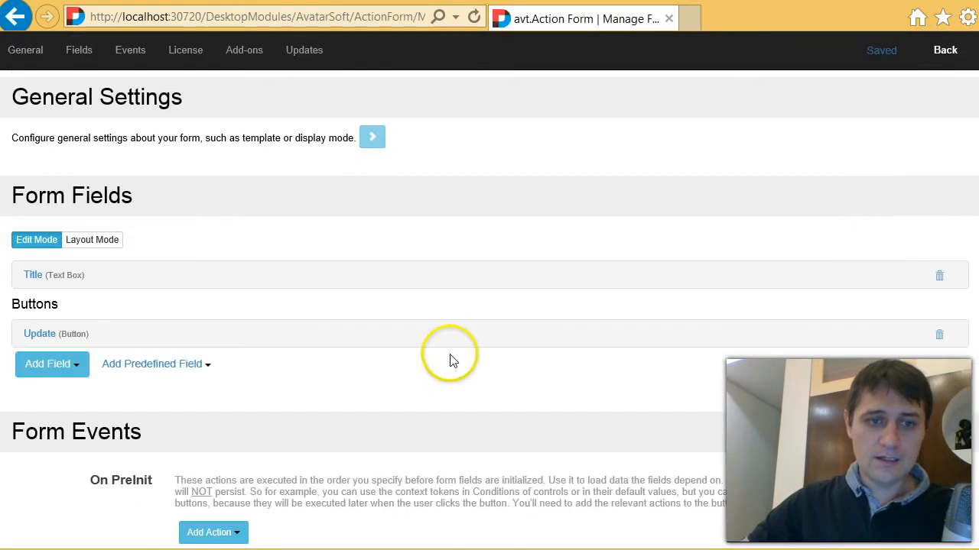
pyautogui.click(64, 340)
pyautogui.scroll(-4, 295, 360)
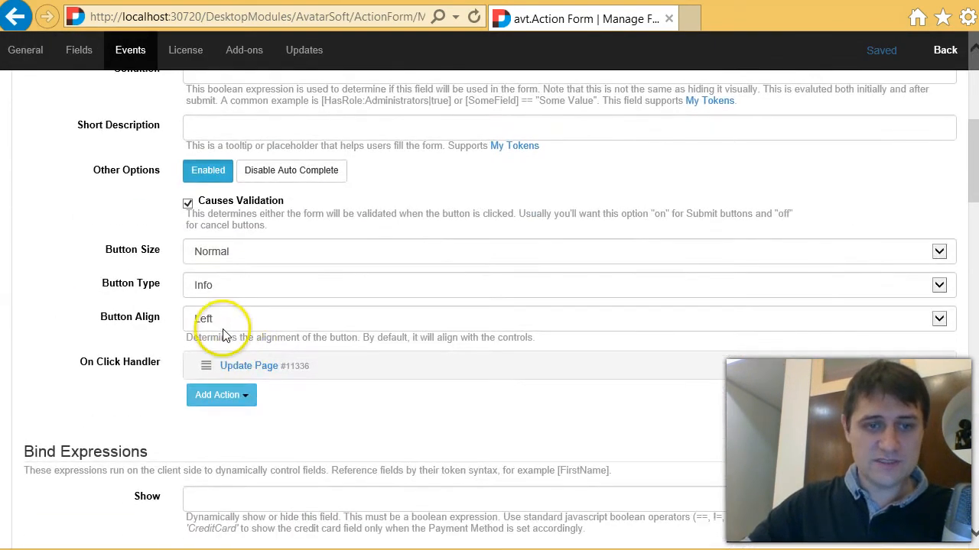
pyautogui.click(229, 366)
pyautogui.scroll(-1, 228, 370)
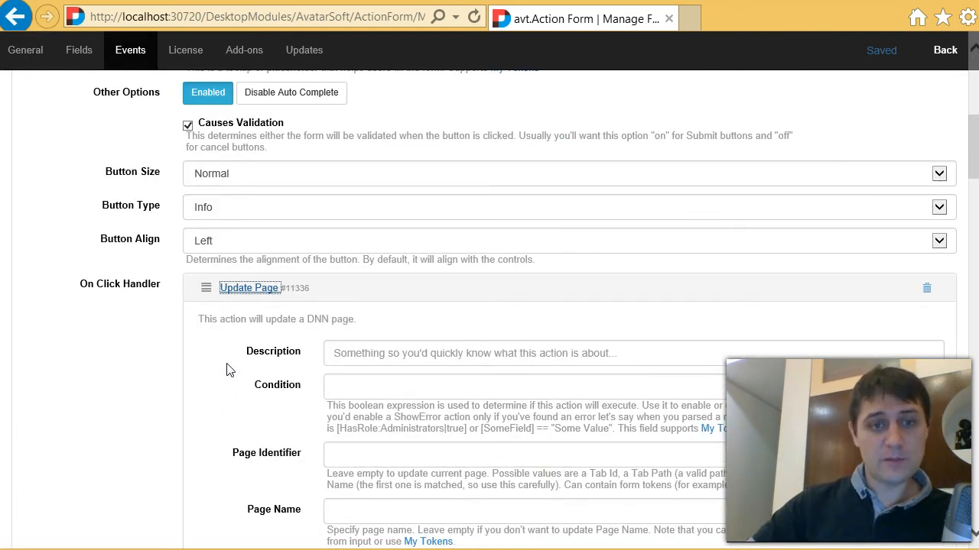
pyautogui.scroll(-2, 260, 330)
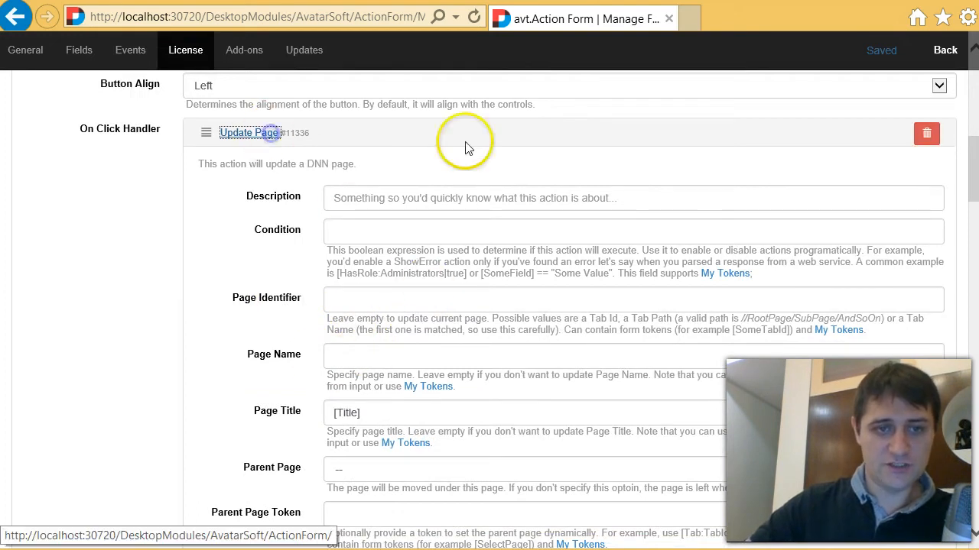
pyautogui.click(269, 132)
pyautogui.click(927, 134)
# Step: Set the Initial Value of the Title text box to [Tab:Title]
pyautogui.scroll(7, 618, 268)
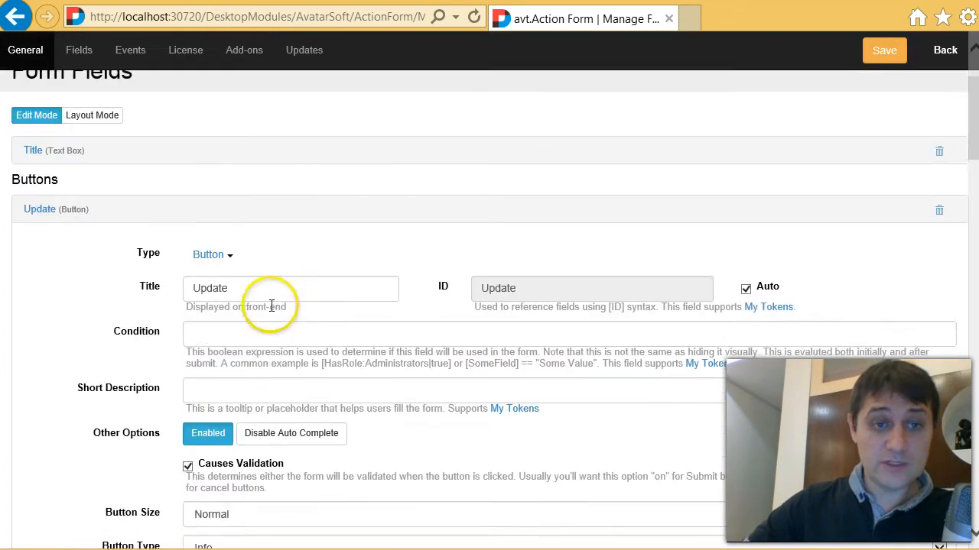
pyautogui.click(69, 205)
pyautogui.scroll(-1, 179, 260)
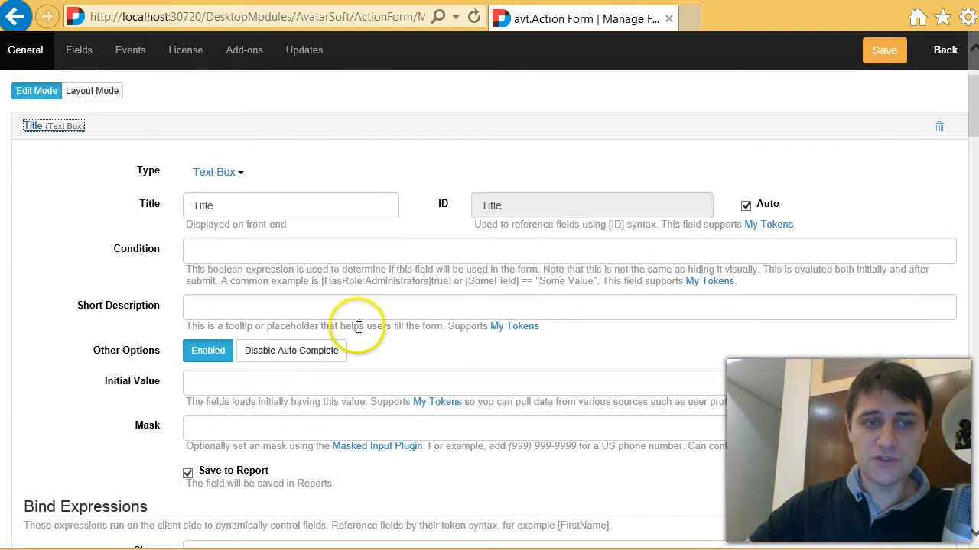
pyautogui.click(255, 384)
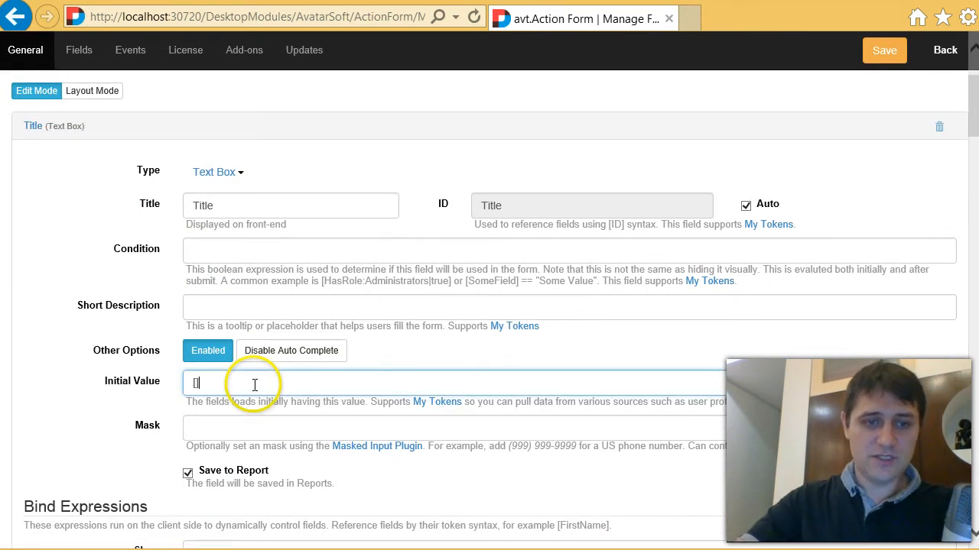
pyautogui.write('[Tab:Title')
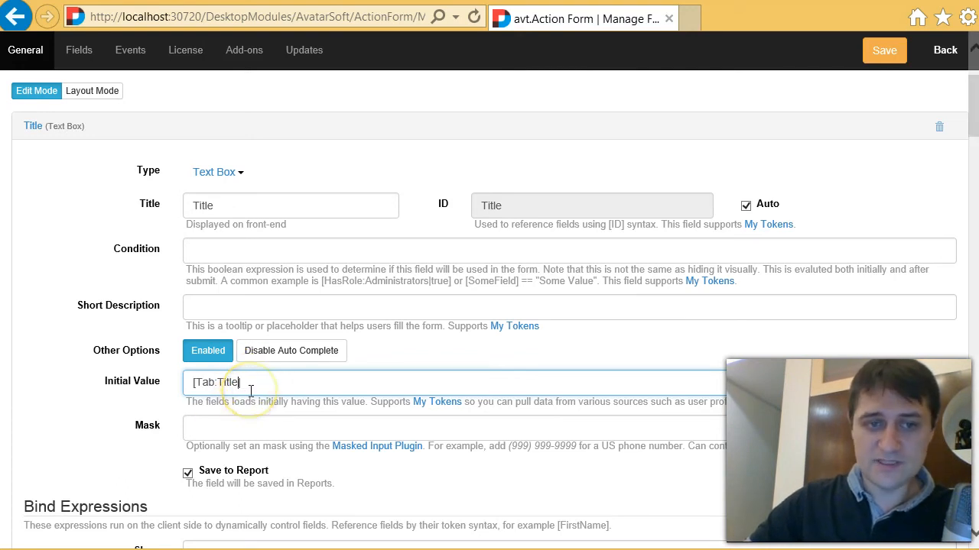
pyautogui.click(261, 380)
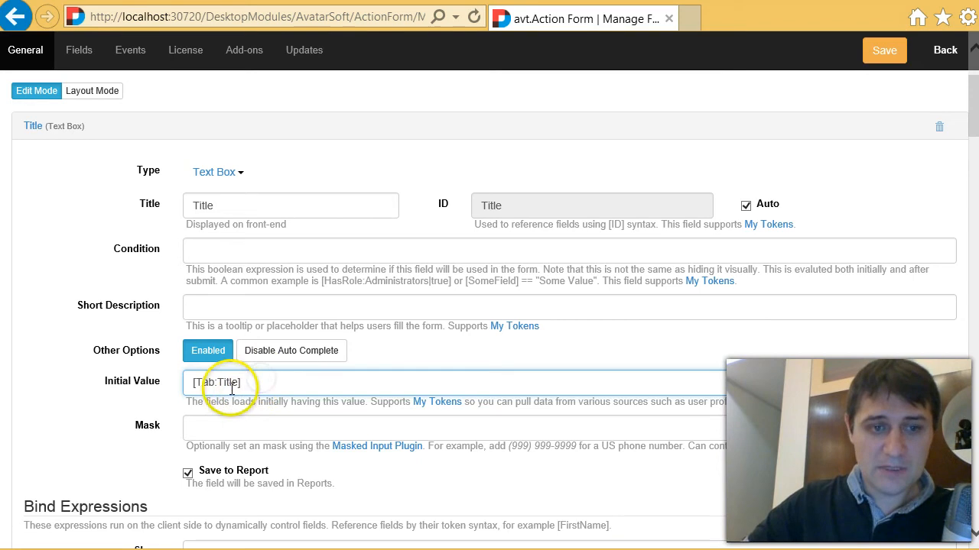
pyautogui.doubleClick(228, 384)
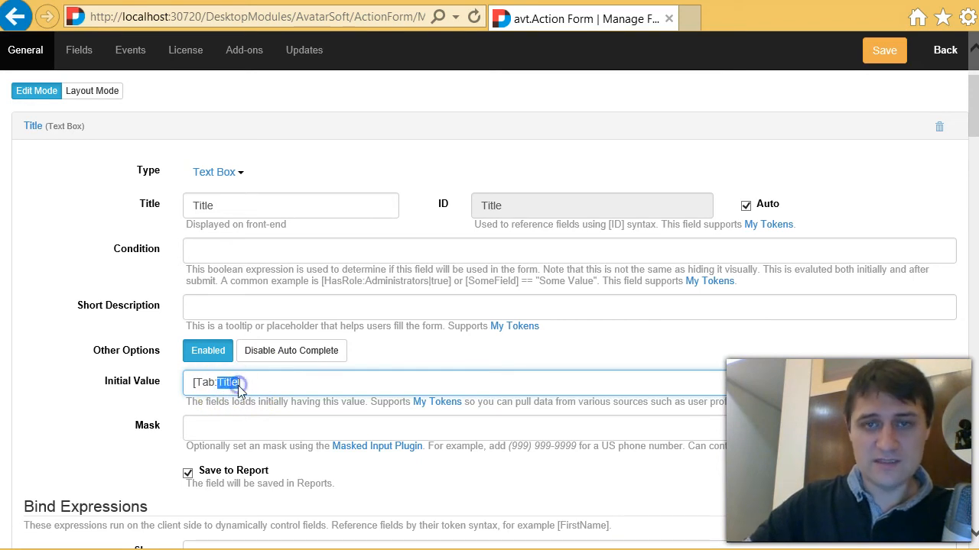
pyautogui.click(220, 386)
pyautogui.click(333, 374)
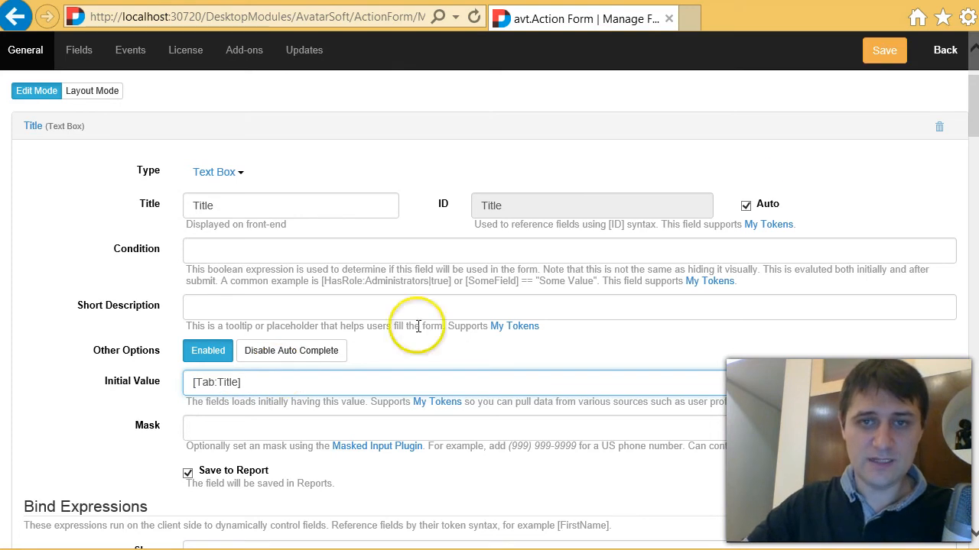
# Step: Save the form and return to the page to check the initial value in the Title box
pyautogui.click(887, 52)
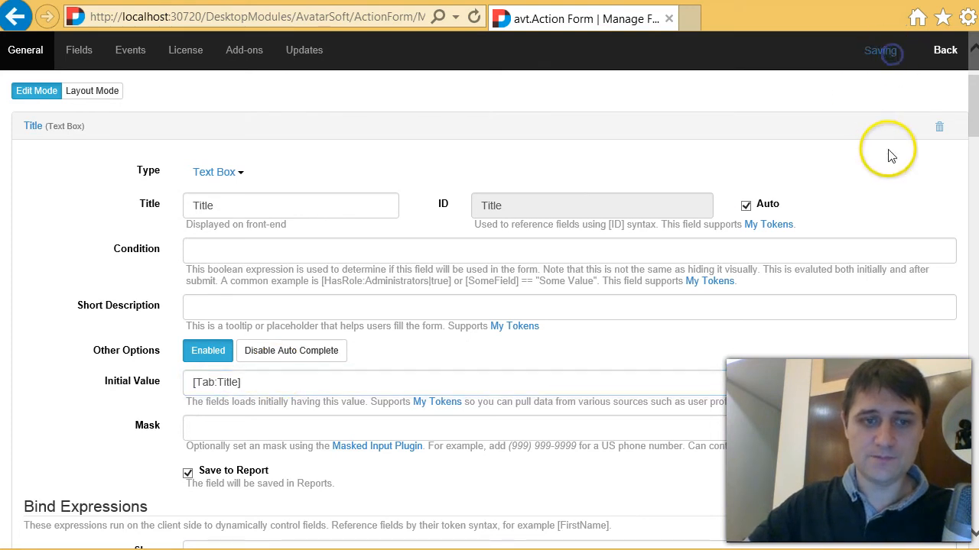
pyautogui.click(945, 50)
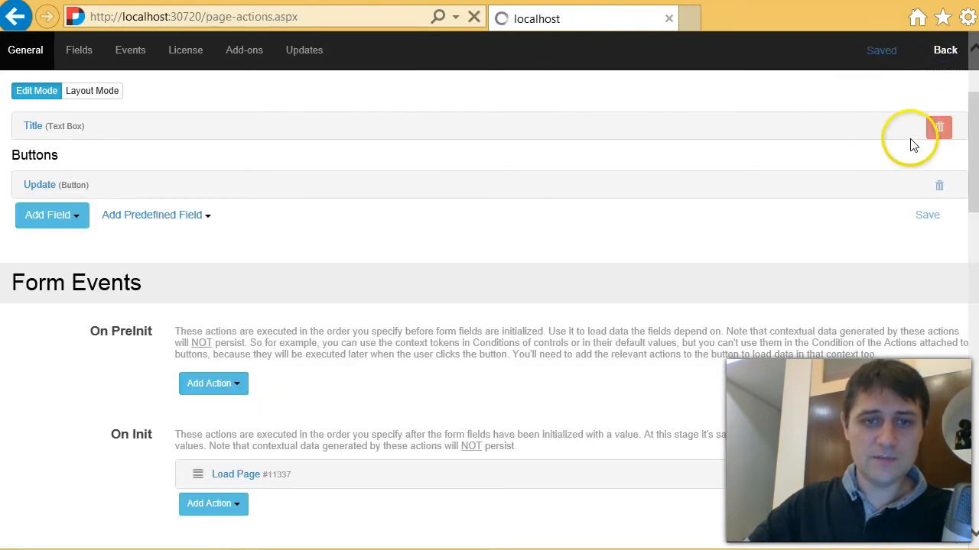
pyautogui.click(418, 254)
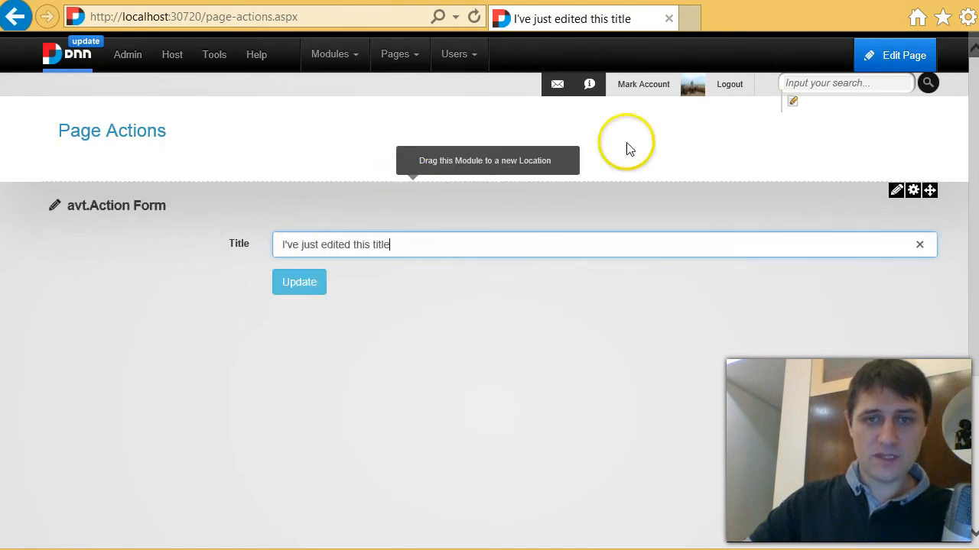
# Step: Reopen the full-screen form management and expand the Update button's settings to reach its On Click Handler
pyautogui.moveTo(893, 189)
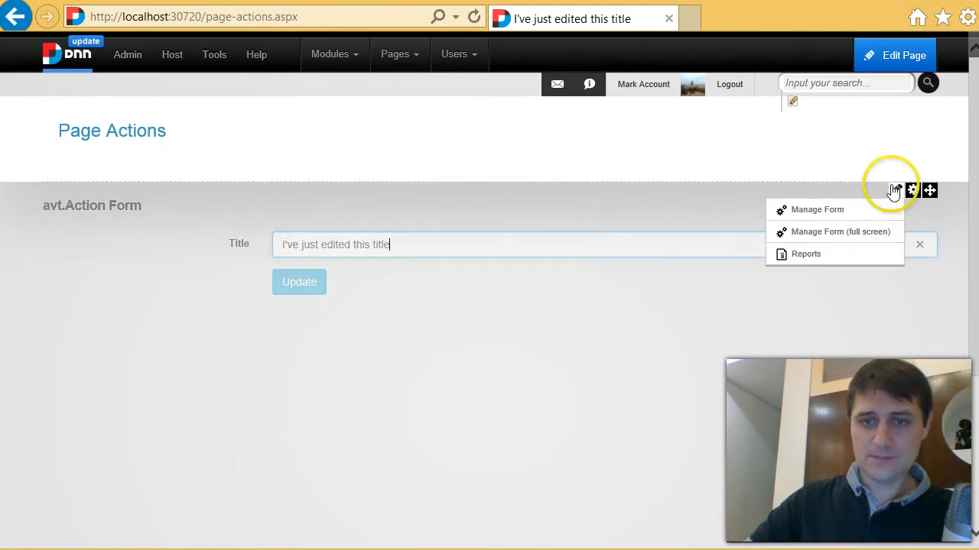
pyautogui.click(849, 233)
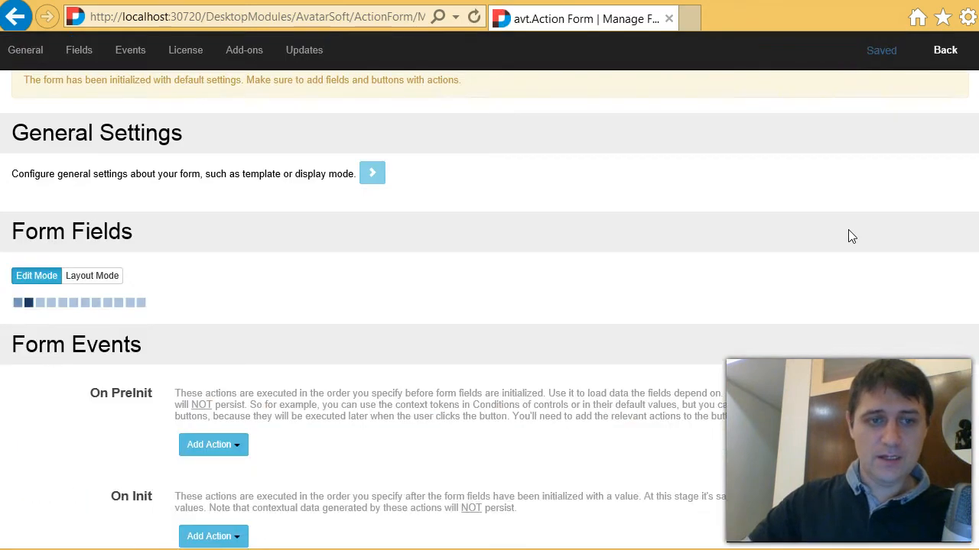
pyautogui.scroll(-2, 848, 229)
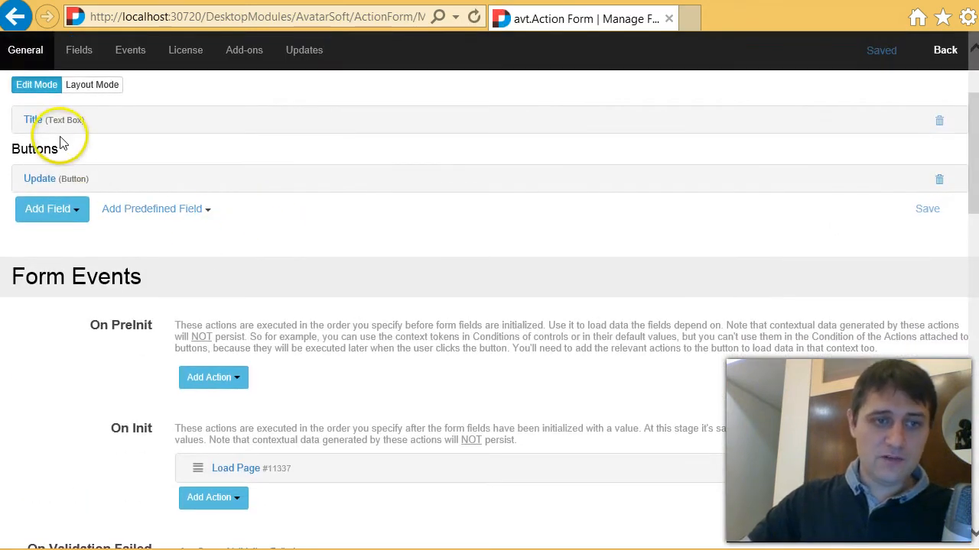
pyautogui.click(50, 182)
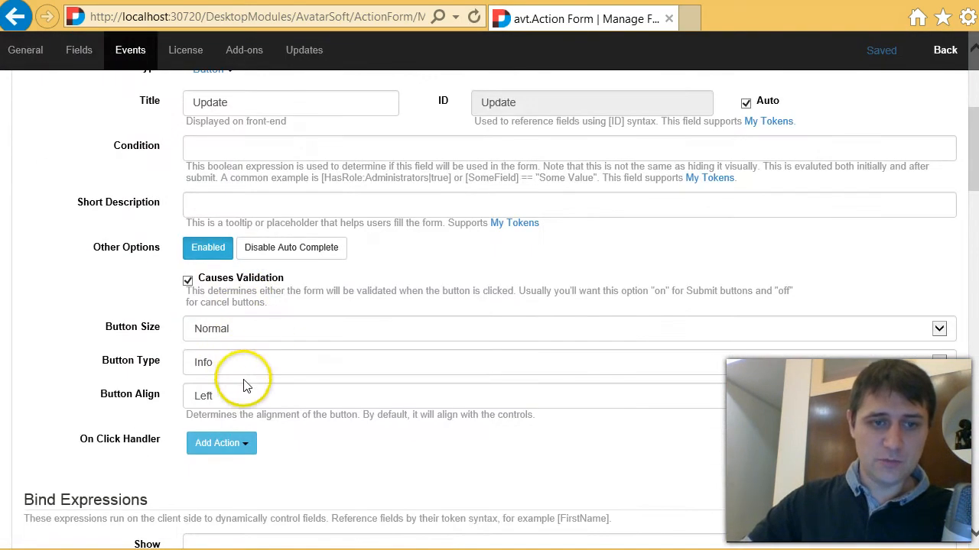
pyautogui.scroll(-2, 252, 385)
pyautogui.scroll(1, 255, 376)
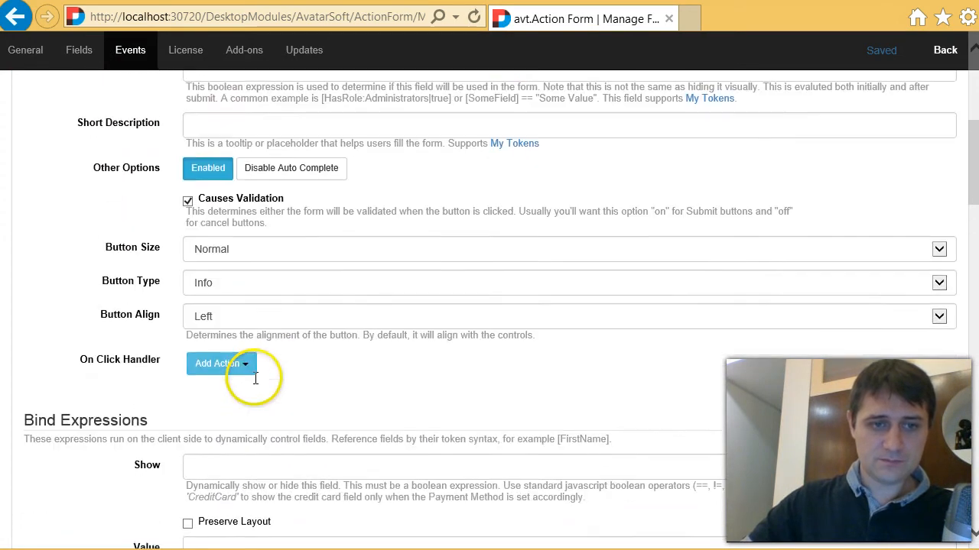
pyautogui.scroll(-3, 252, 380)
pyautogui.scroll(5, 252, 380)
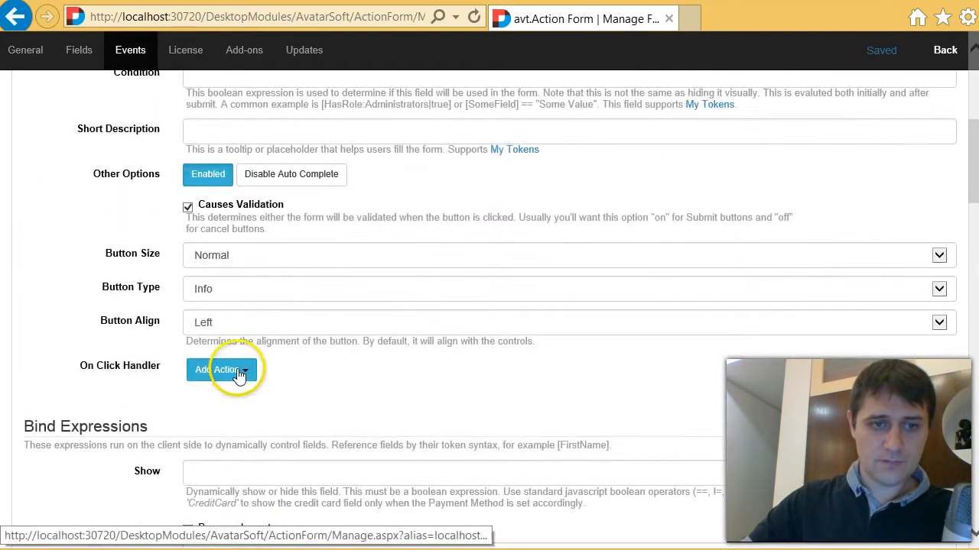
pyautogui.scroll(-1, 107, 306)
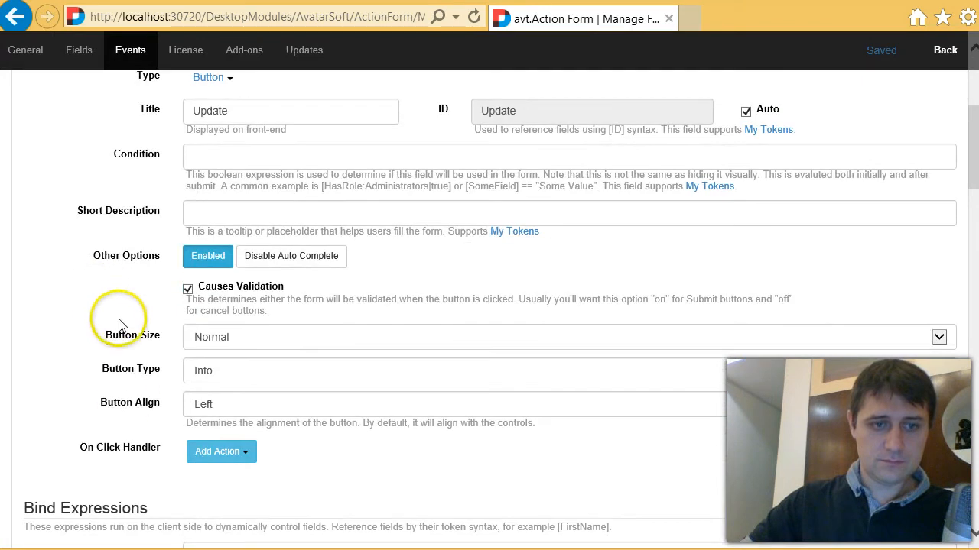
pyautogui.scroll(-10, 86, 457)
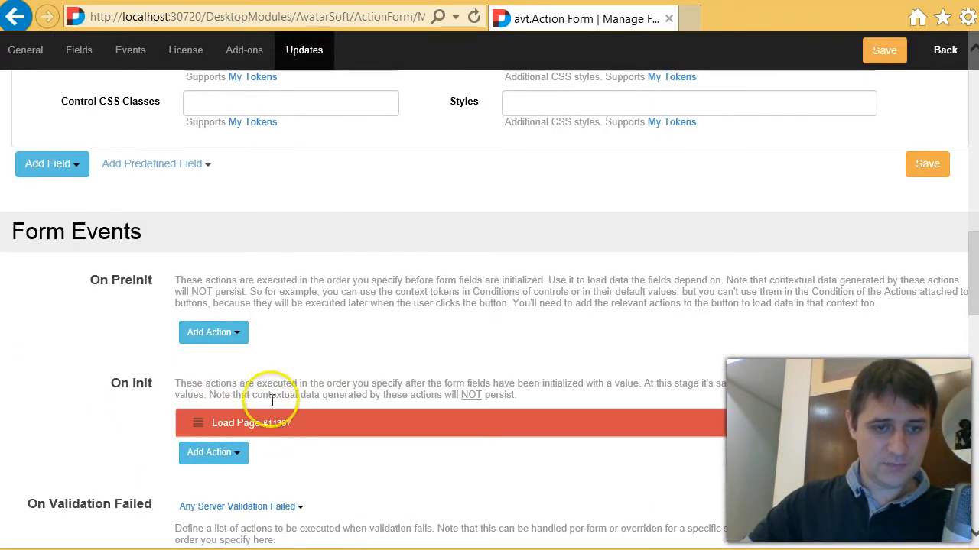
pyautogui.scroll(10, 293, 339)
# Step: Add the DNN Update Page action to the Update button's On Click Handler and set its Page Title to [Title]
pyautogui.click(227, 305)
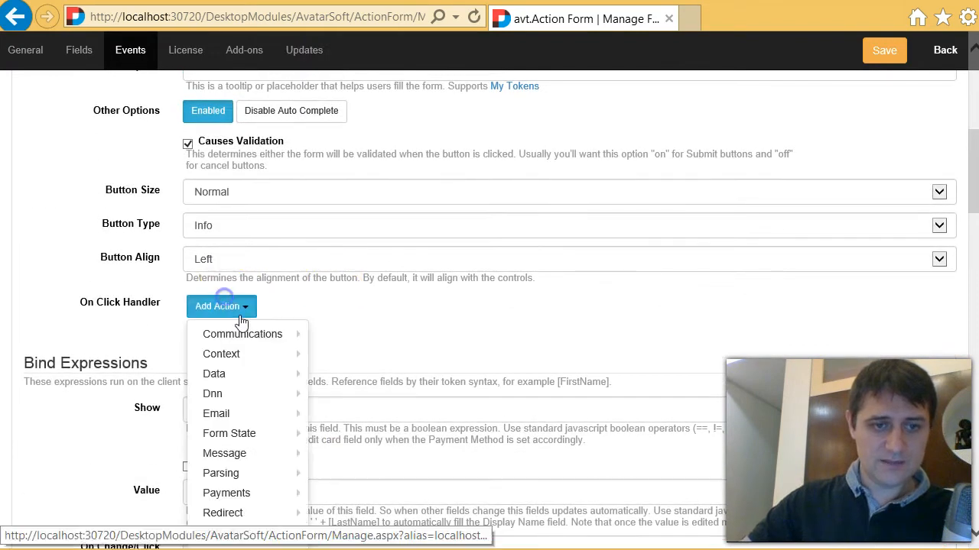
pyautogui.moveTo(245, 403)
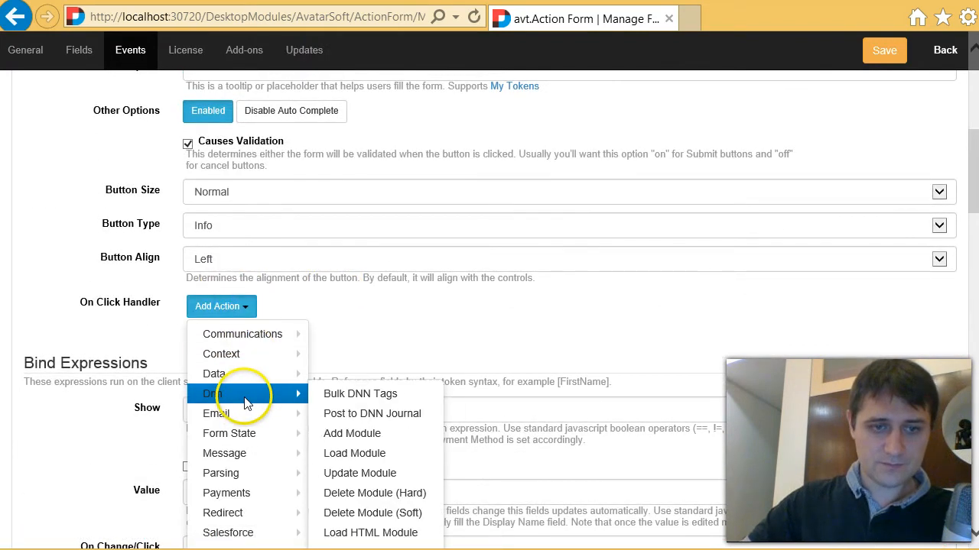
pyautogui.scroll(-1, 380, 475)
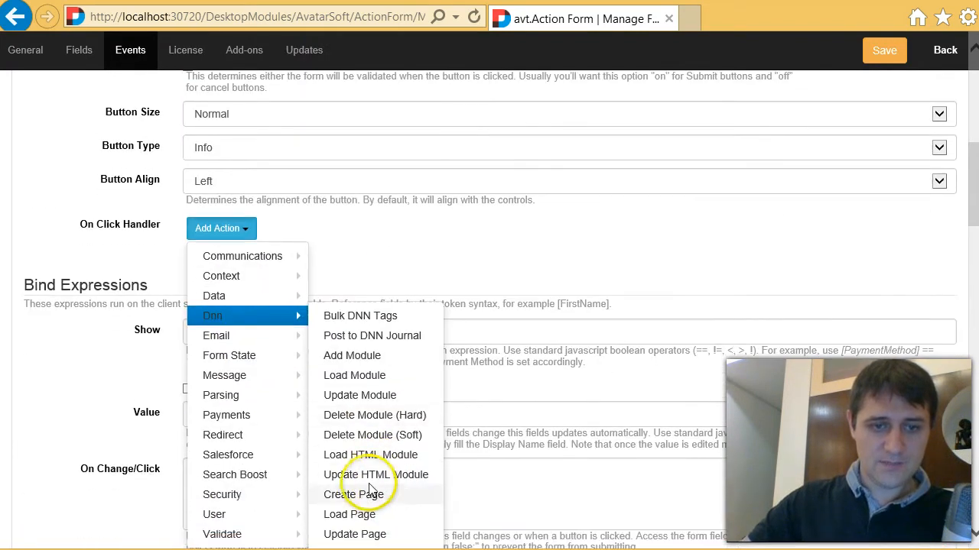
pyautogui.click(356, 534)
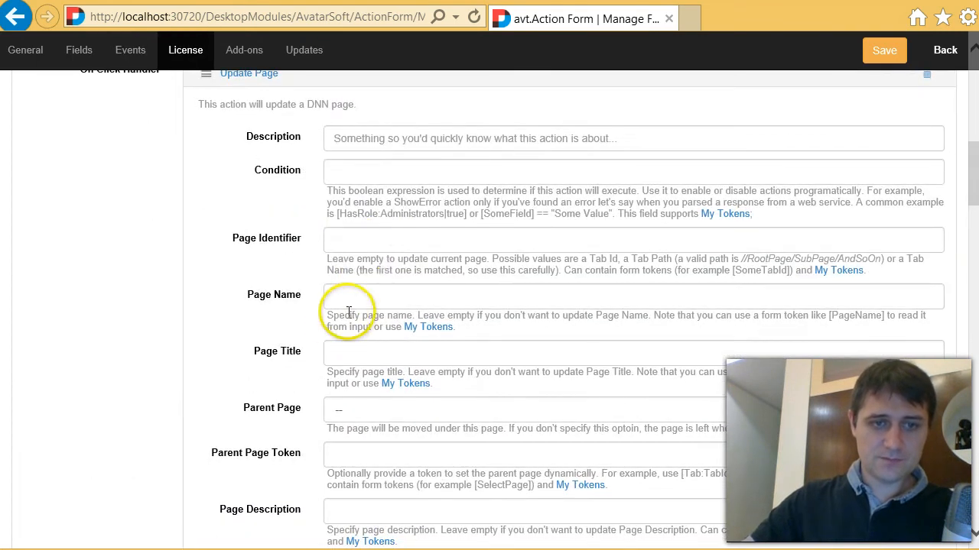
pyautogui.click(360, 242)
pyautogui.click(371, 352)
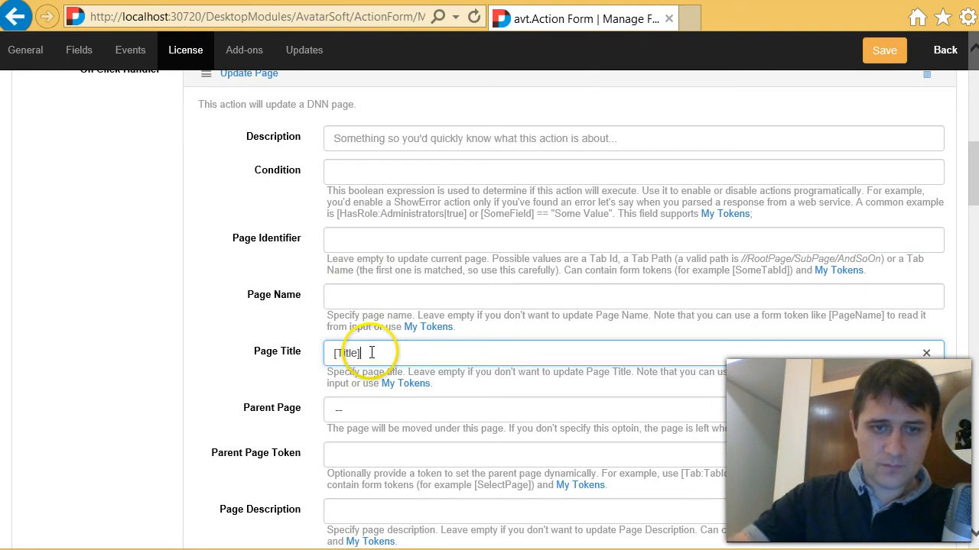
# Step: Try adding a VIEW permission row to the Update Page action and remove the row again
pyautogui.scroll(-1, 262, 284)
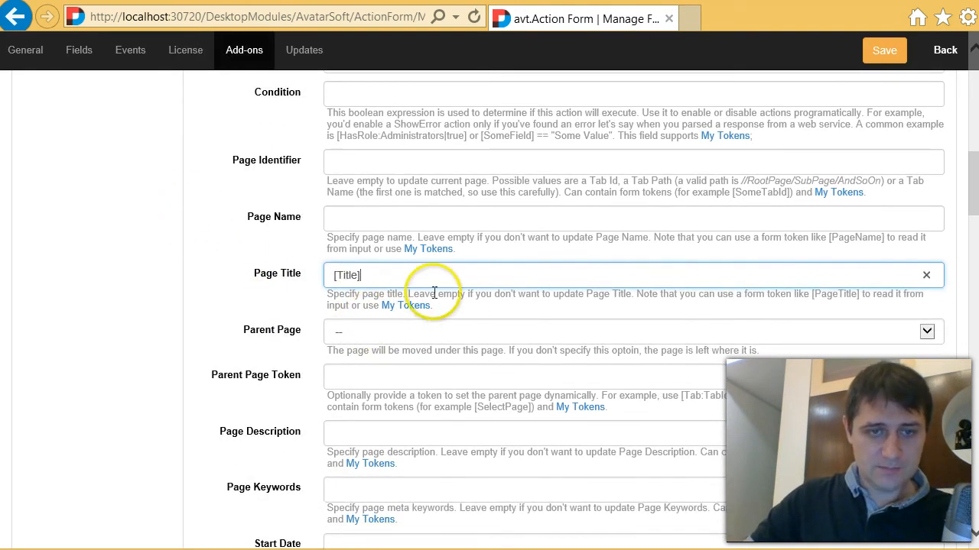
pyautogui.scroll(-2, 372, 376)
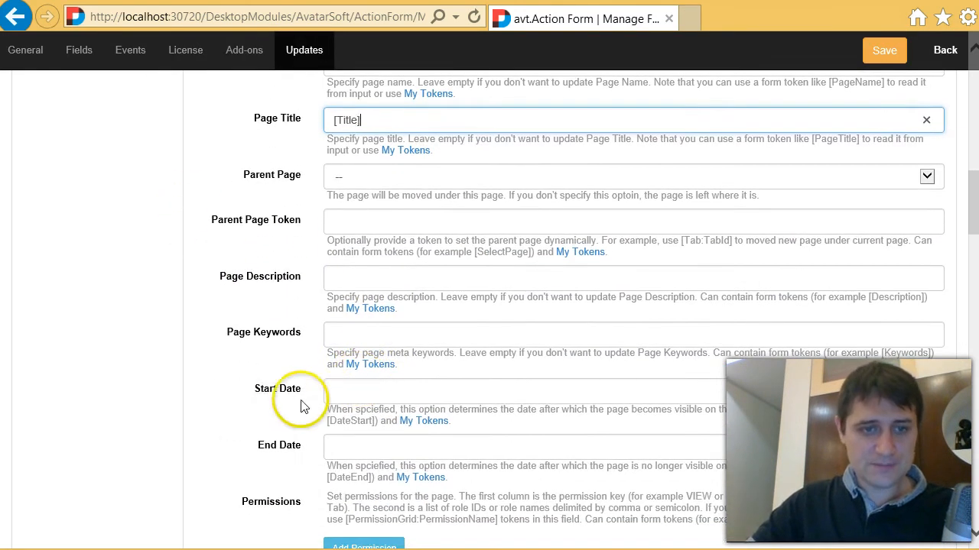
pyautogui.scroll(-2, 351, 356)
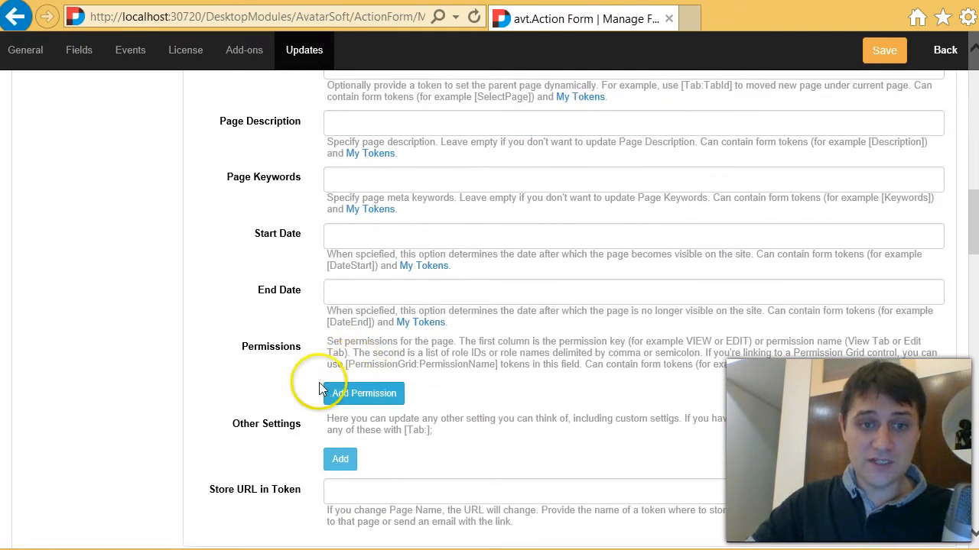
pyautogui.click(340, 392)
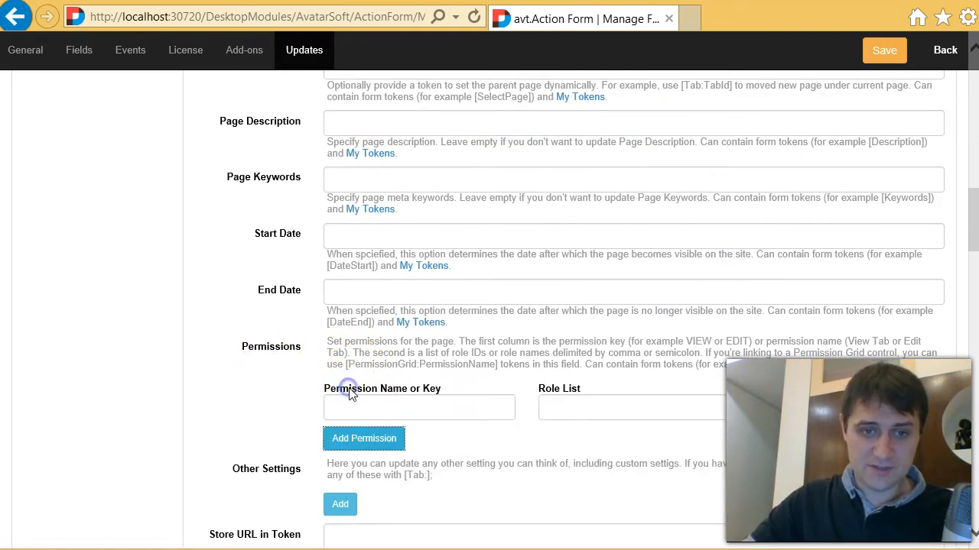
pyautogui.click(477, 402)
pyautogui.write('E')
pyautogui.press('BackSpace')
pyautogui.write('VIEW')
pyautogui.click(615, 410)
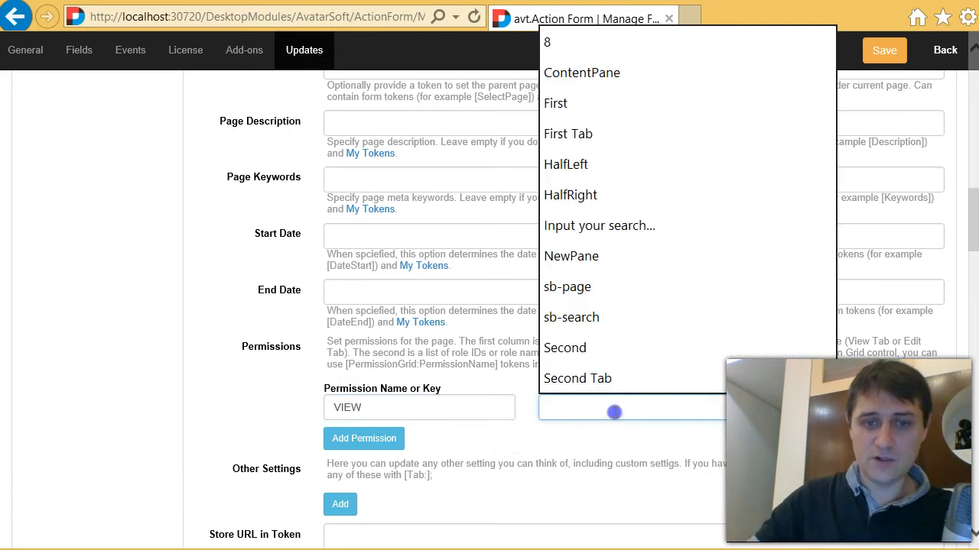
pyautogui.click(721, 443)
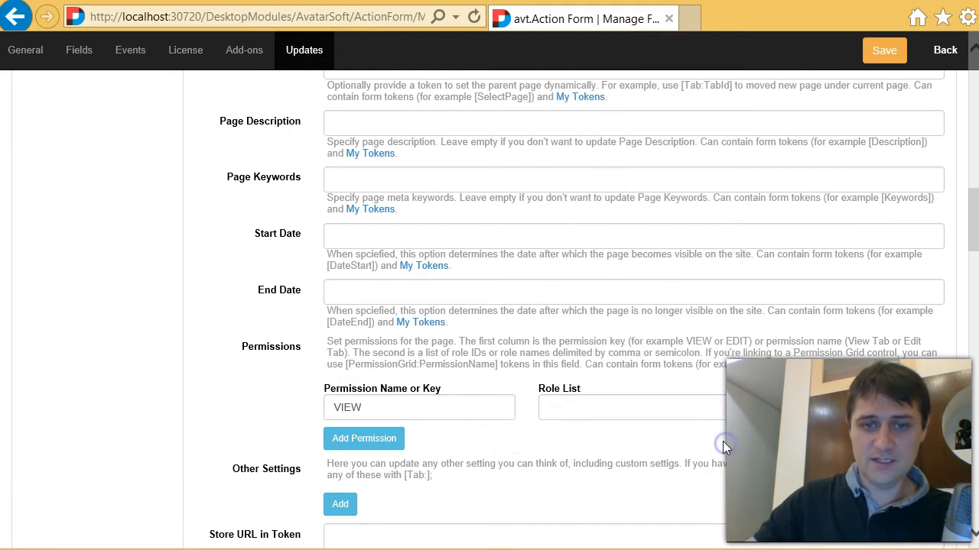
pyautogui.click(862, 407)
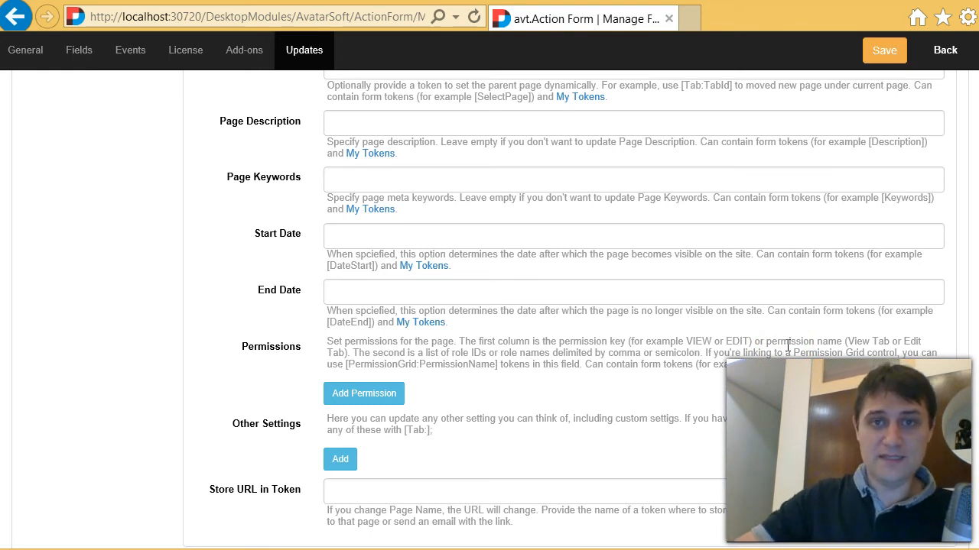
pyautogui.scroll(2, 639, 339)
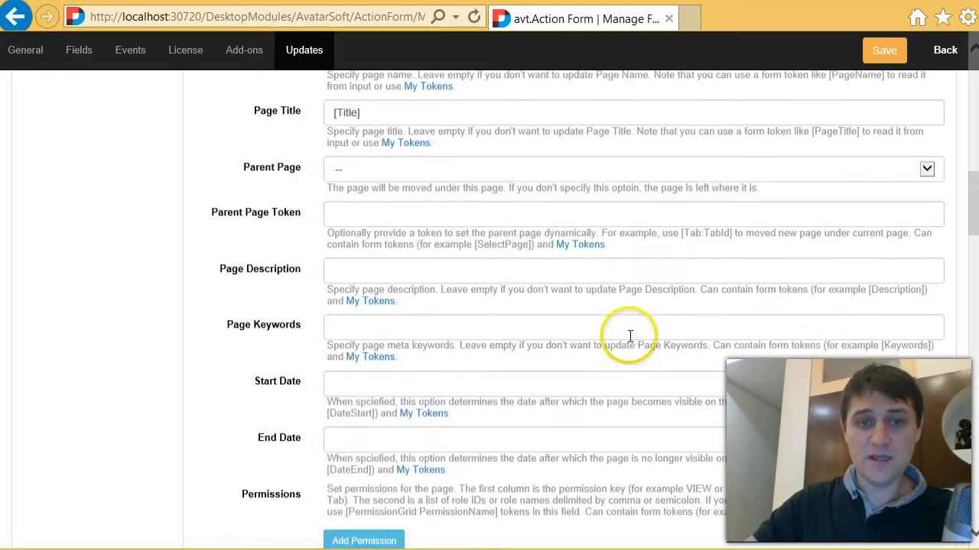
pyautogui.scroll(4, 452, 328)
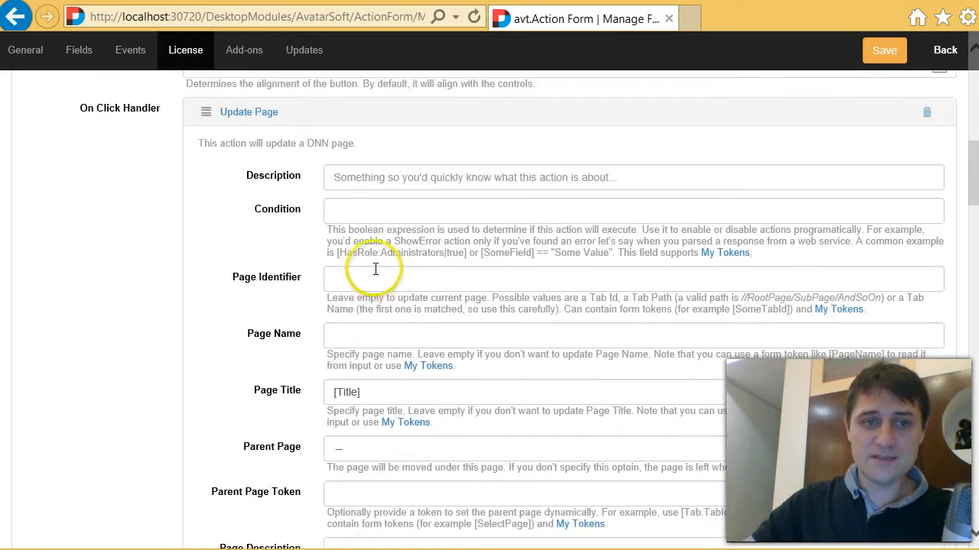
pyautogui.scroll(2, 379, 273)
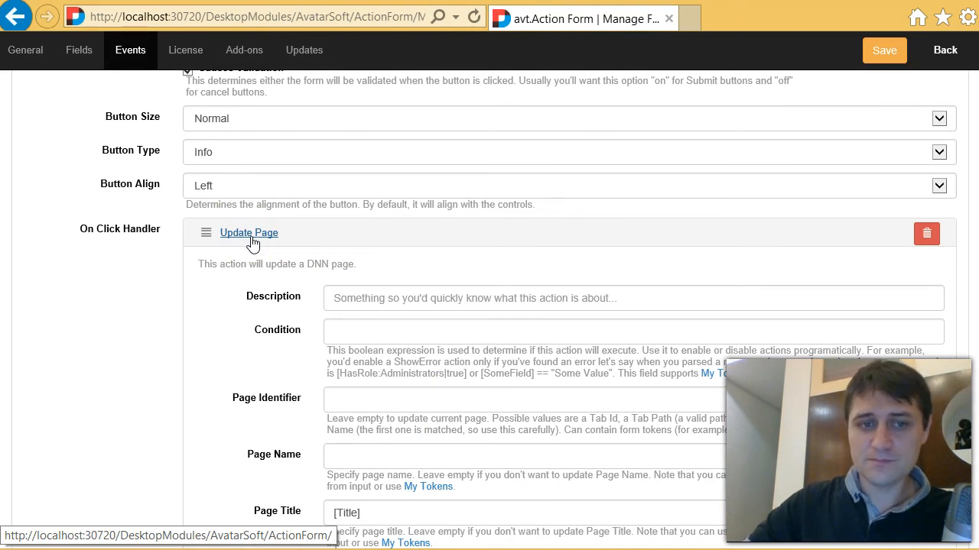
pyautogui.scroll(-1, 253, 243)
pyautogui.scroll(-2, 253, 243)
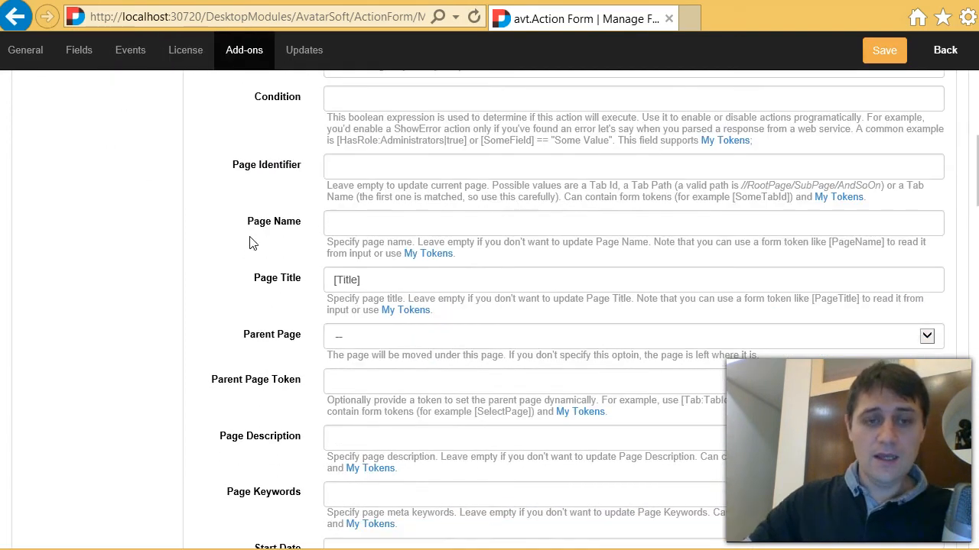
pyautogui.click(277, 249)
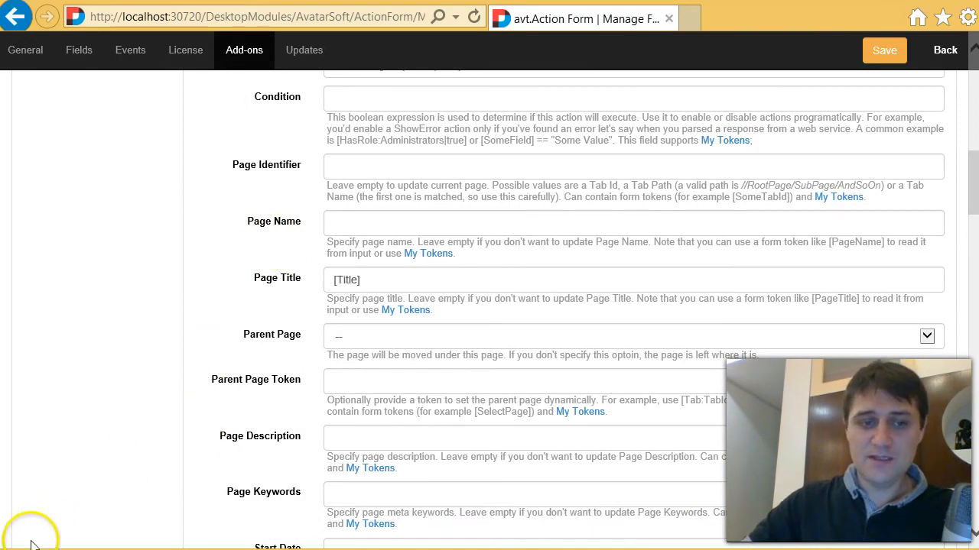
# Step: Add a custom entry under the Update Page action's Other Settings, named Price with the value [Amount]
pyautogui.scroll(-5, 349, 415)
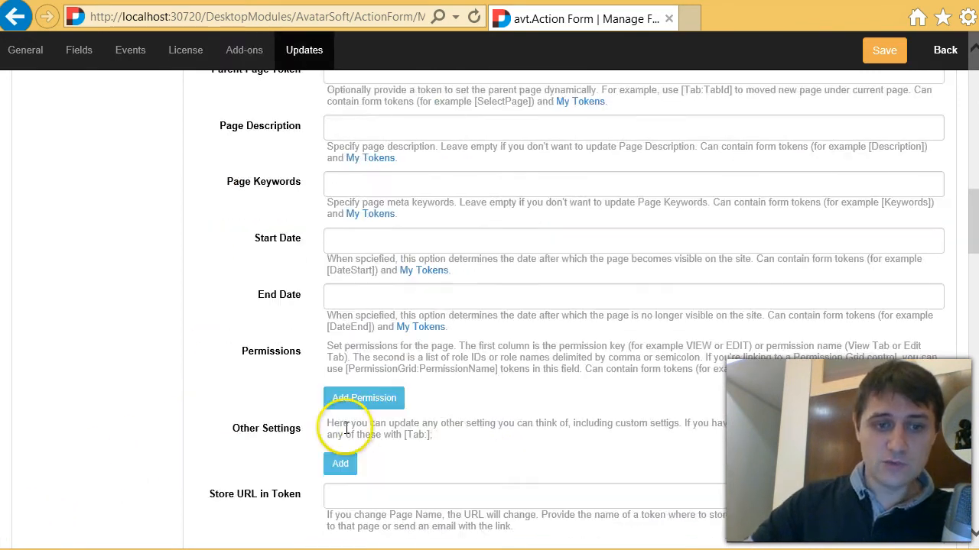
pyautogui.click(344, 386)
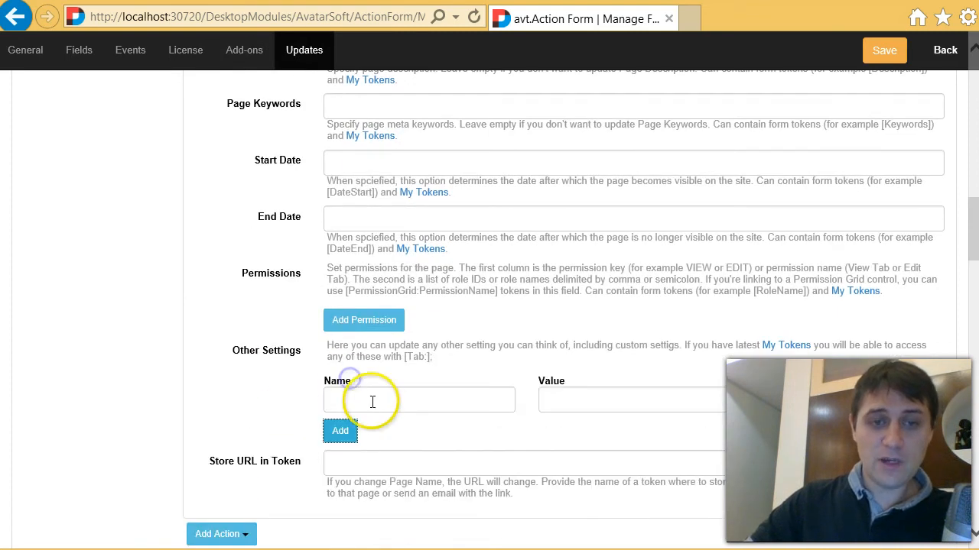
pyautogui.click(378, 405)
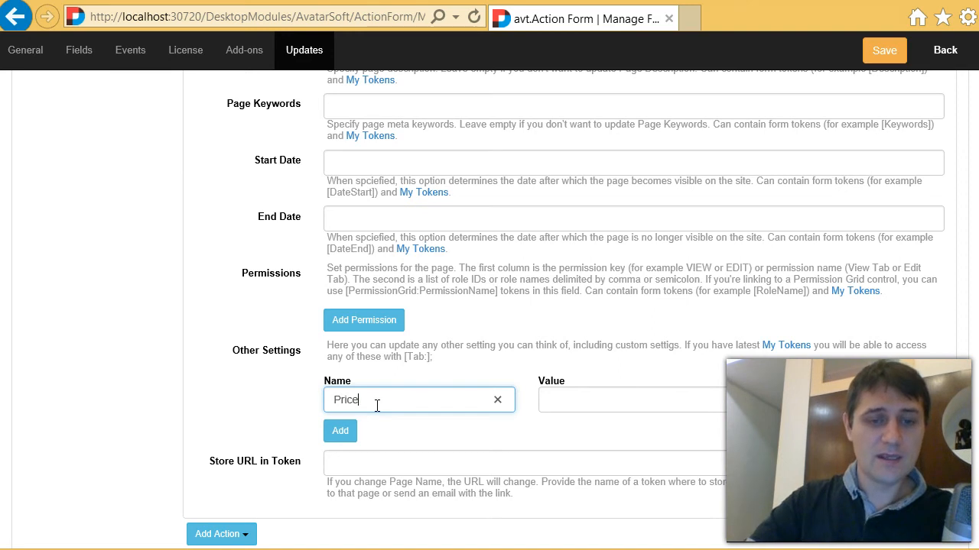
pyautogui.press('Tab')
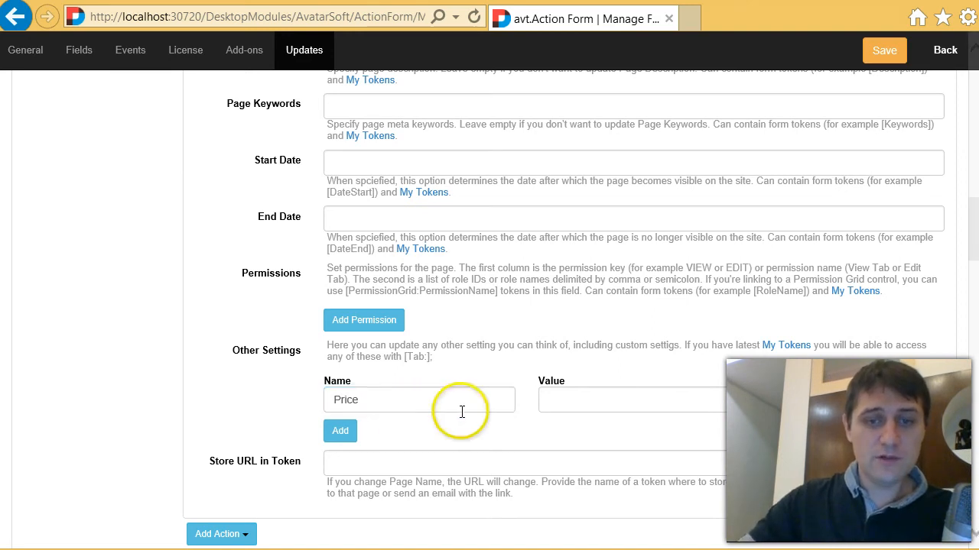
pyautogui.click(581, 406)
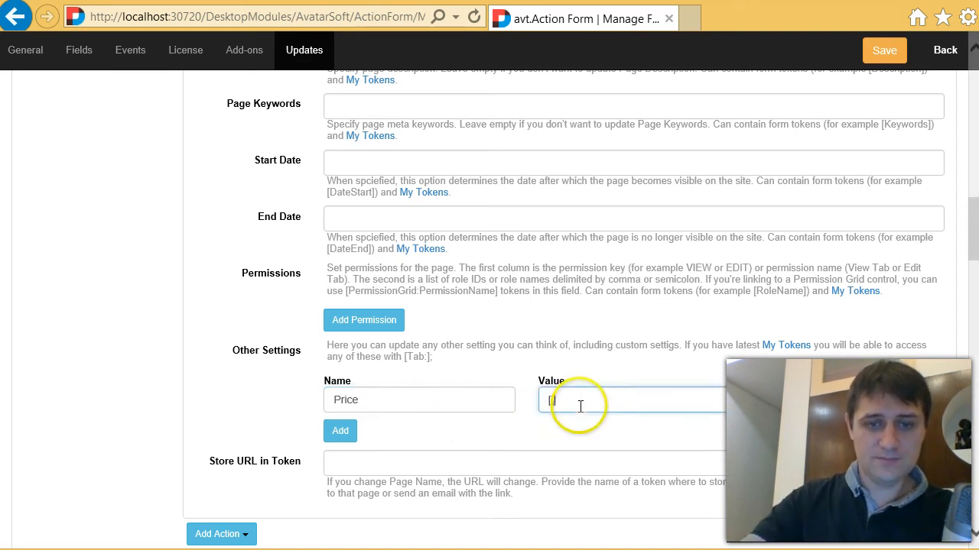
pyautogui.write('[Amount')
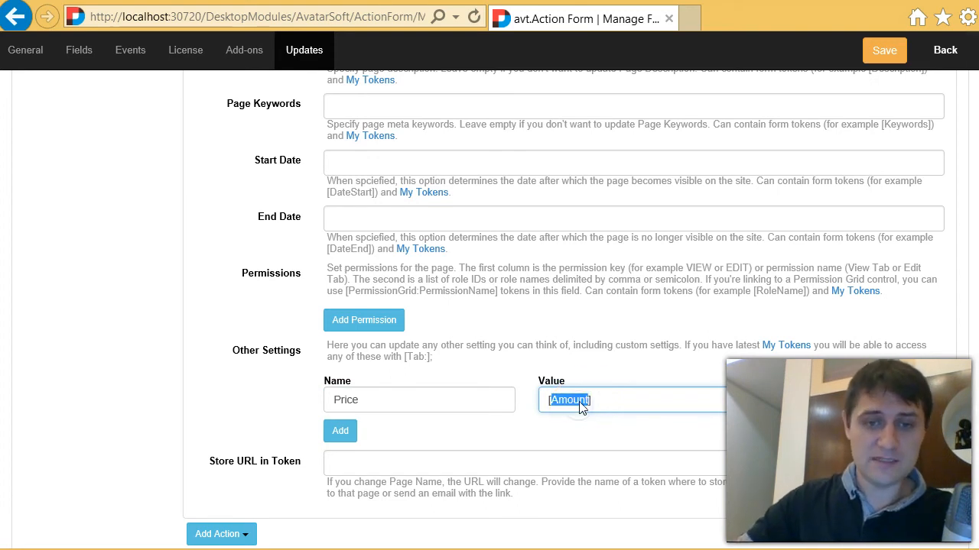
pyautogui.click(598, 395)
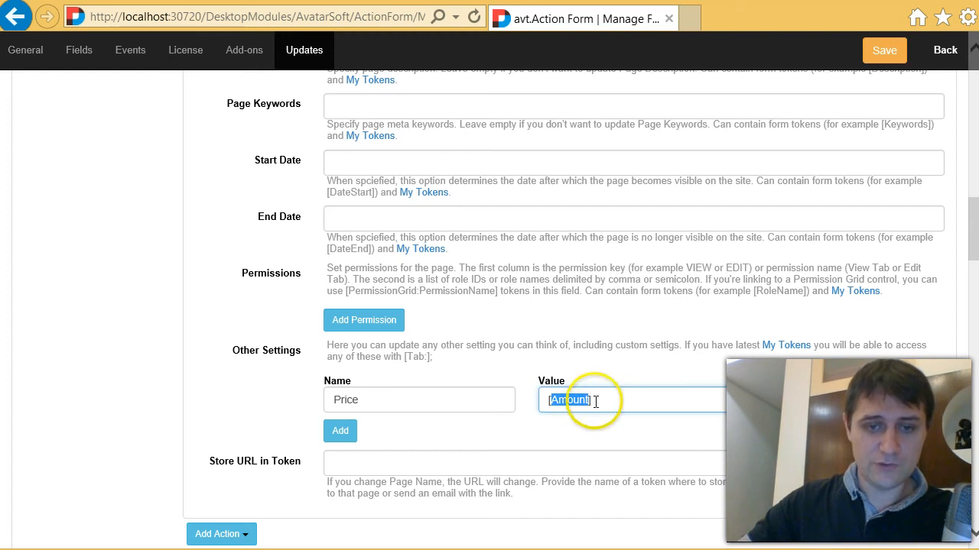
# Step: Add a Text Box field to the form and set its title to Amount
pyautogui.scroll(-8, 26, 514)
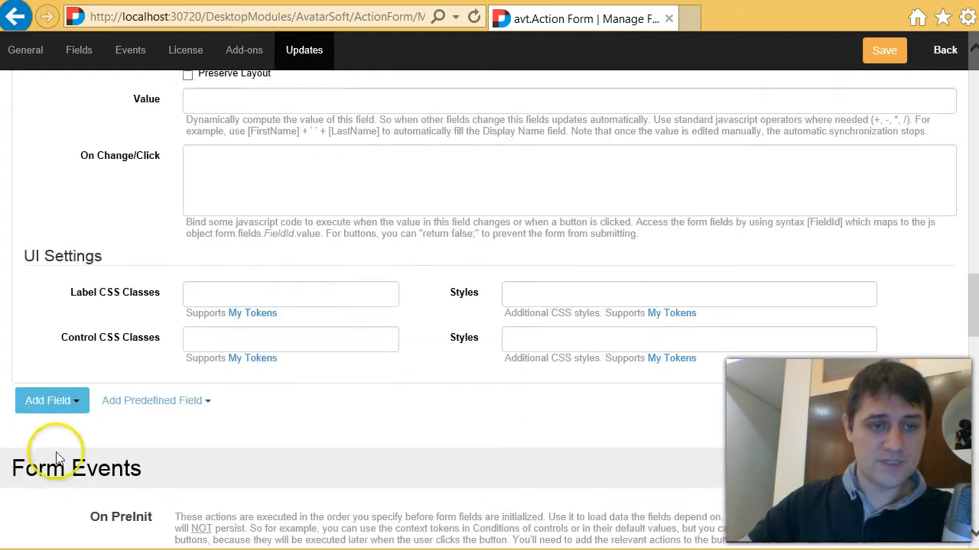
pyautogui.click(51, 409)
pyautogui.scroll(-3, 65, 448)
pyautogui.moveTo(81, 393)
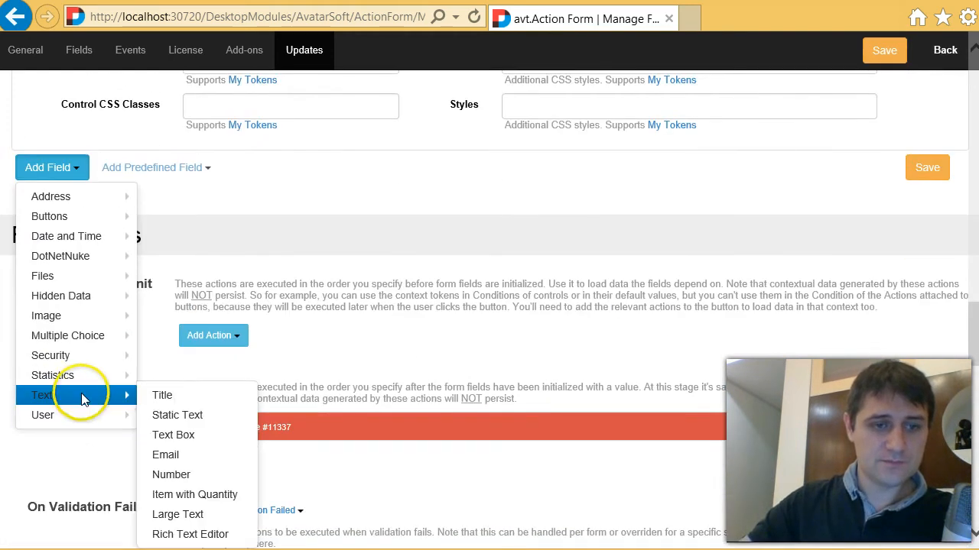
pyautogui.click(192, 433)
pyautogui.scroll(16, 371, 239)
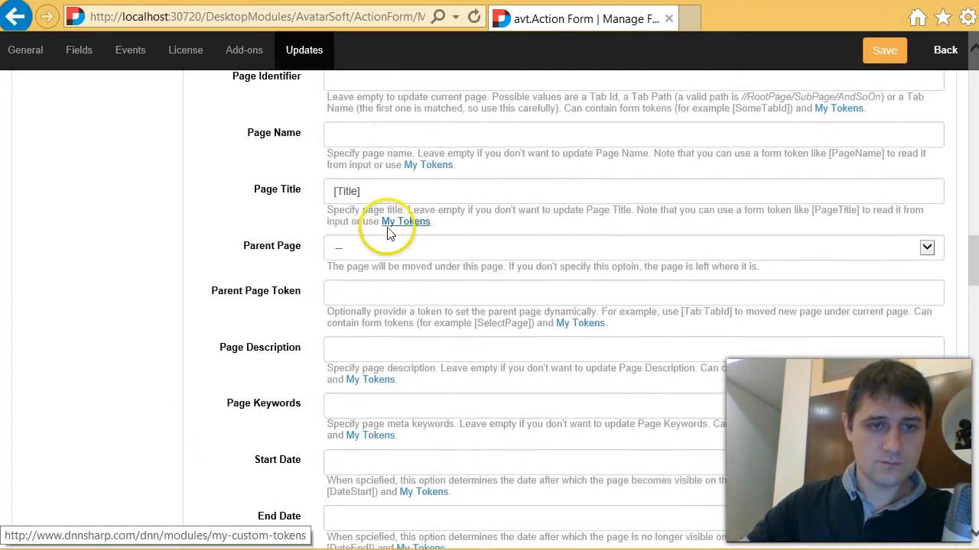
pyautogui.scroll(15, 398, 197)
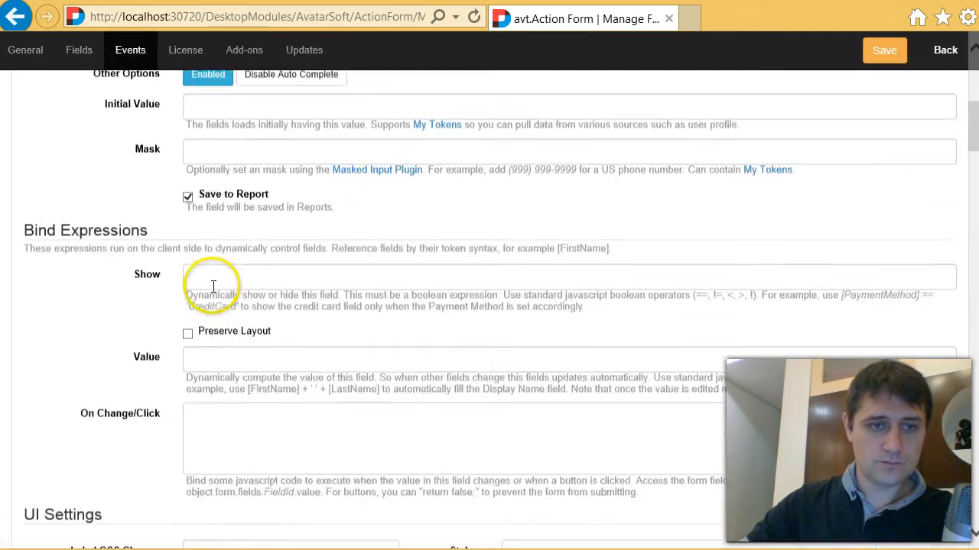
pyautogui.tripleClick(345, 204)
pyautogui.write('Amount')
# Step: Try replacing the Price setting's value with a fixed 300 in the Update button's action and undo the replacement
pyautogui.click(63, 121)
pyautogui.scroll(-10, 518, 316)
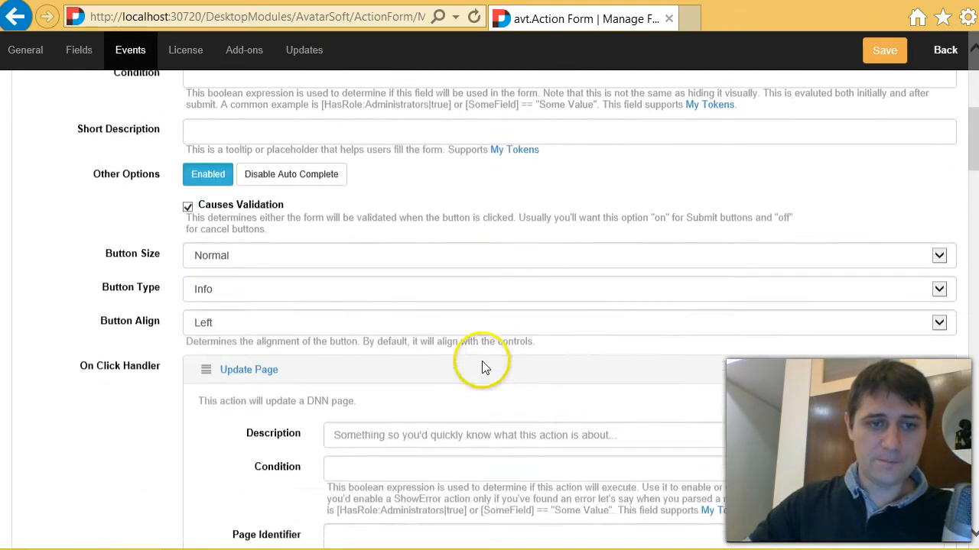
pyautogui.scroll(-5, 434, 415)
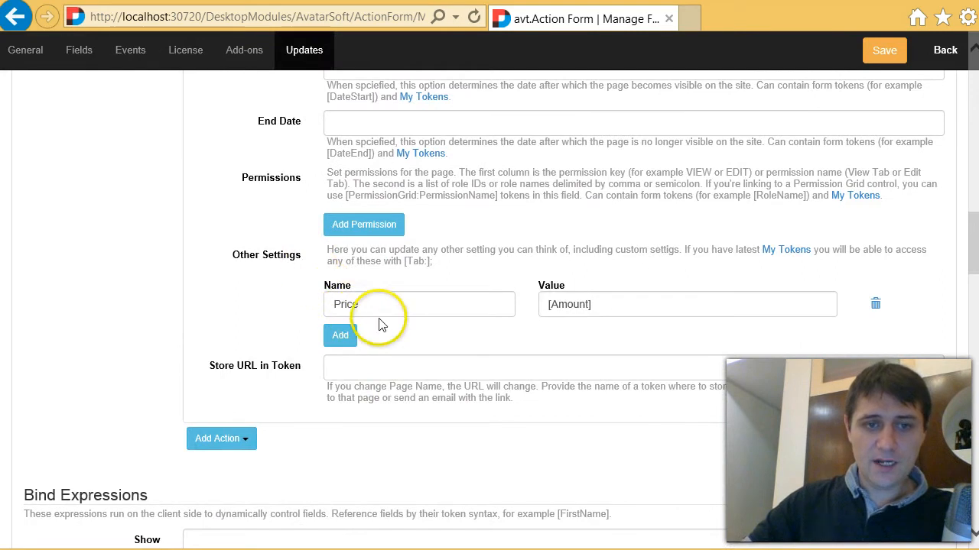
pyautogui.click(422, 309)
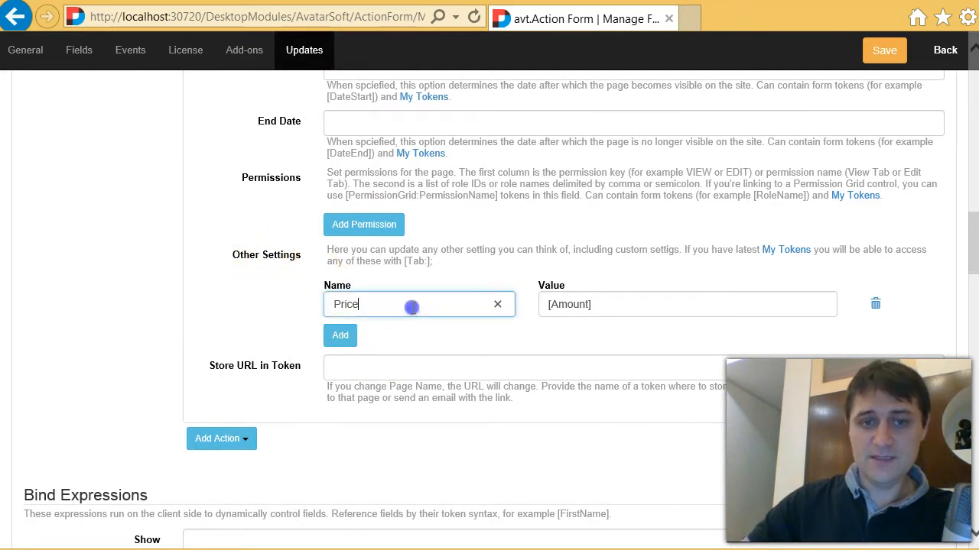
pyautogui.click(682, 311)
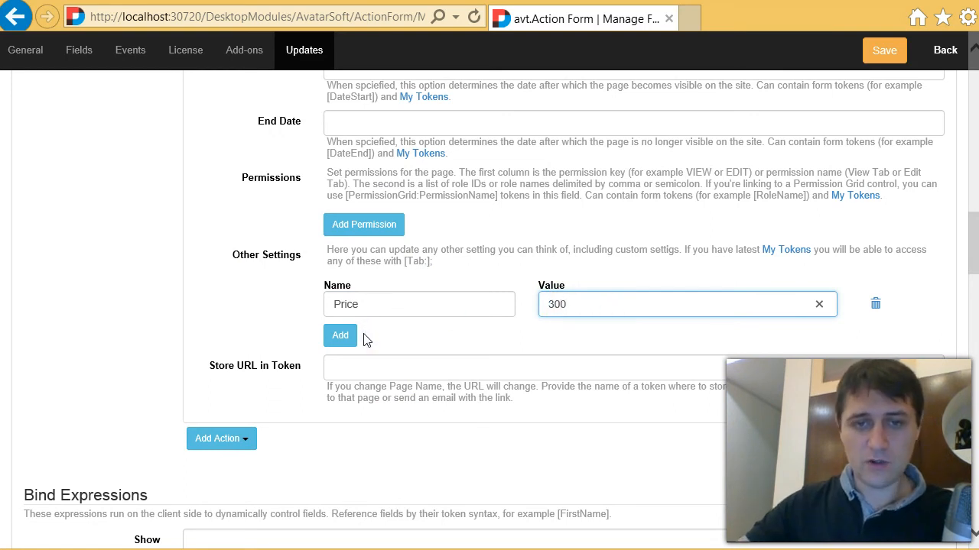
pyautogui.hotkey('ctrl', 'z')
pyautogui.click(620, 314)
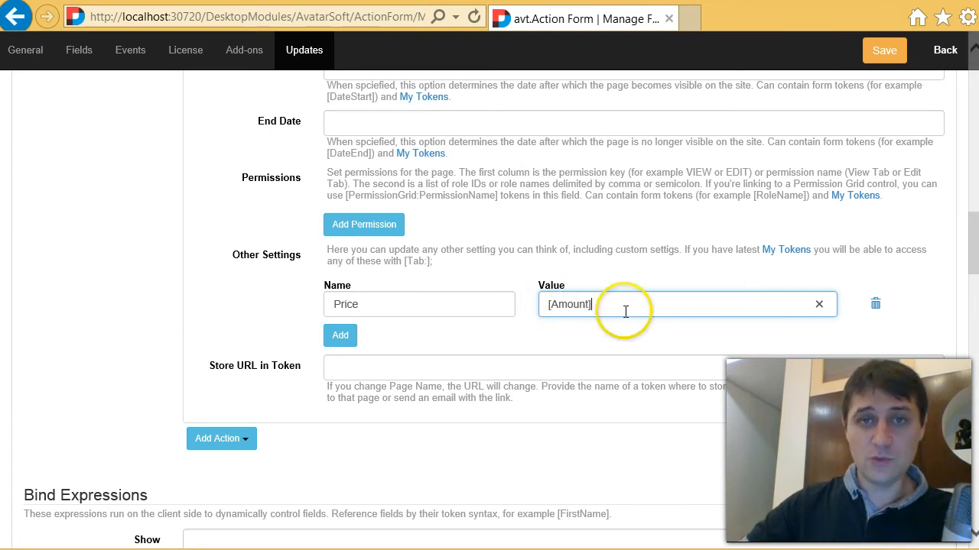
# Step: Save the form, return to the page and run the update from the form with the new Amount box
pyautogui.click(883, 50)
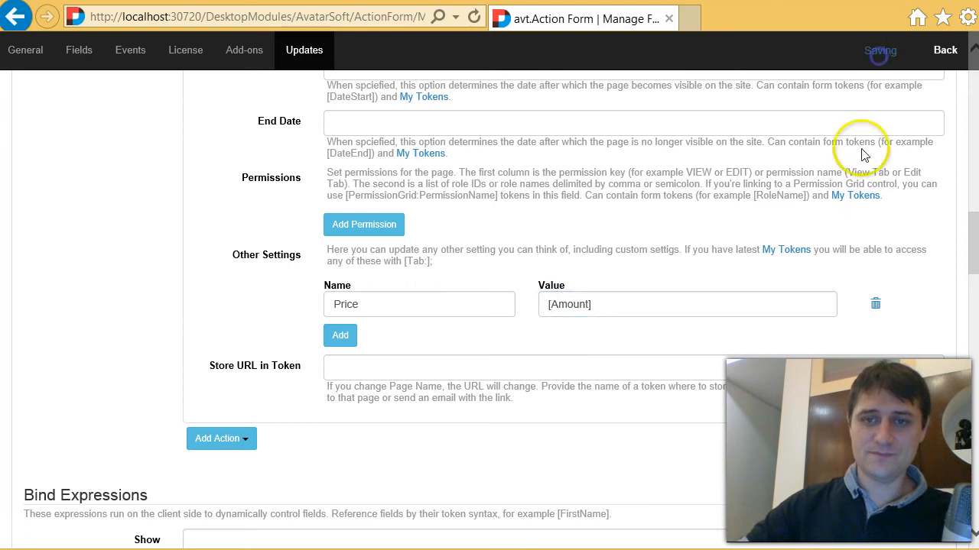
pyautogui.click(945, 49)
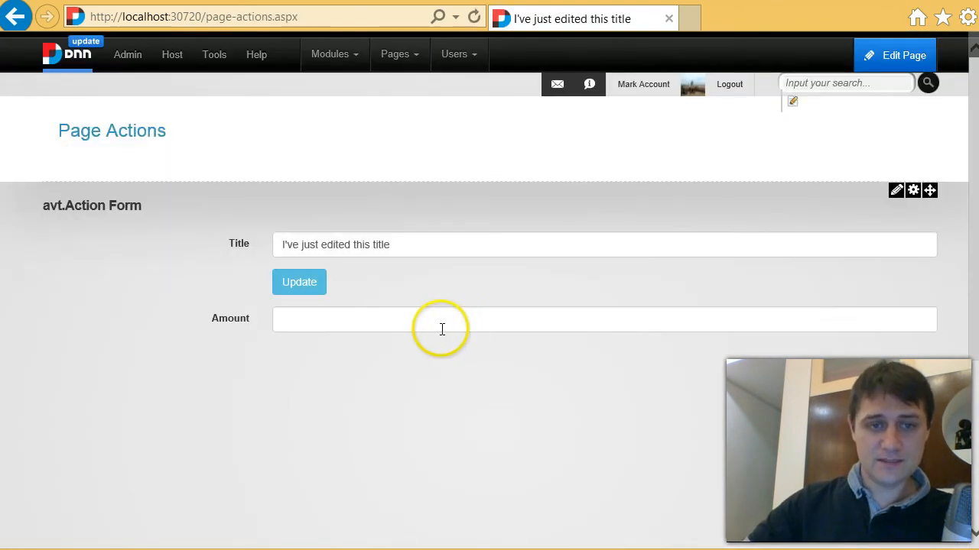
pyautogui.click(441, 328)
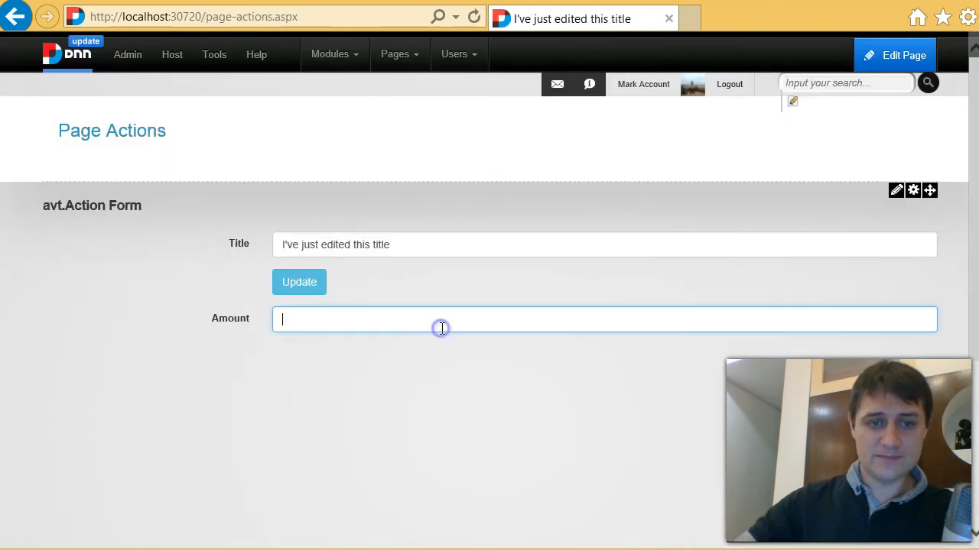
pyautogui.click(309, 281)
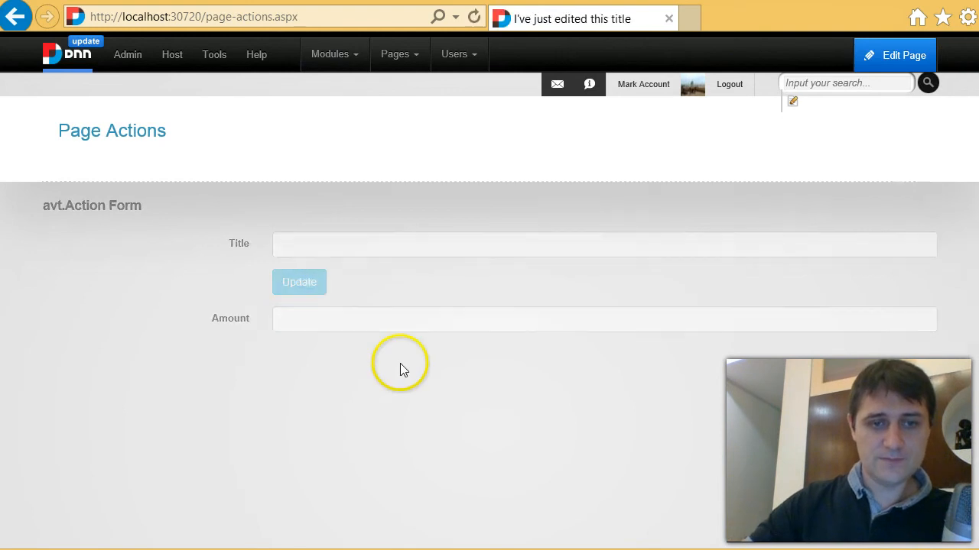
pyautogui.click(292, 324)
pyautogui.click(370, 410)
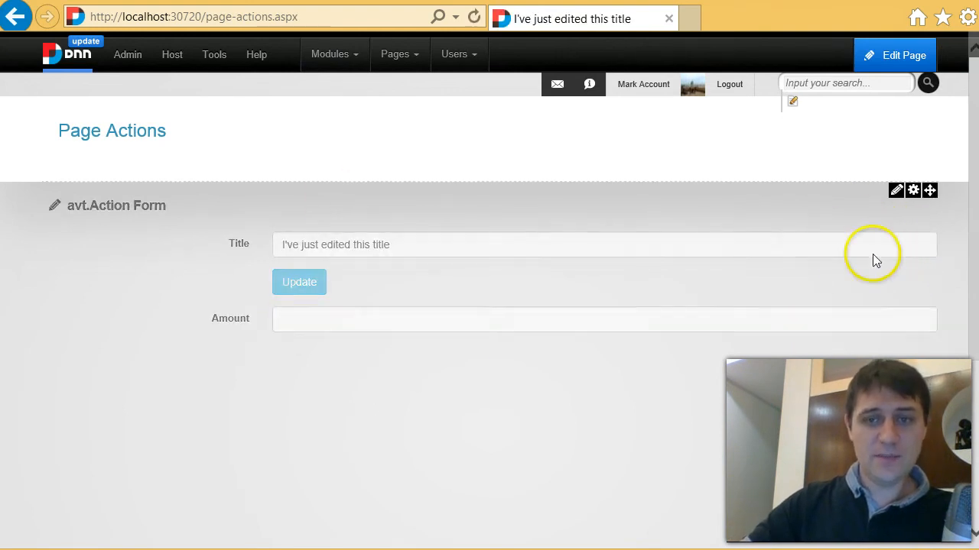
# Step: Reopen the full-screen form management and expand the Amount field's settings
pyautogui.click(900, 195)
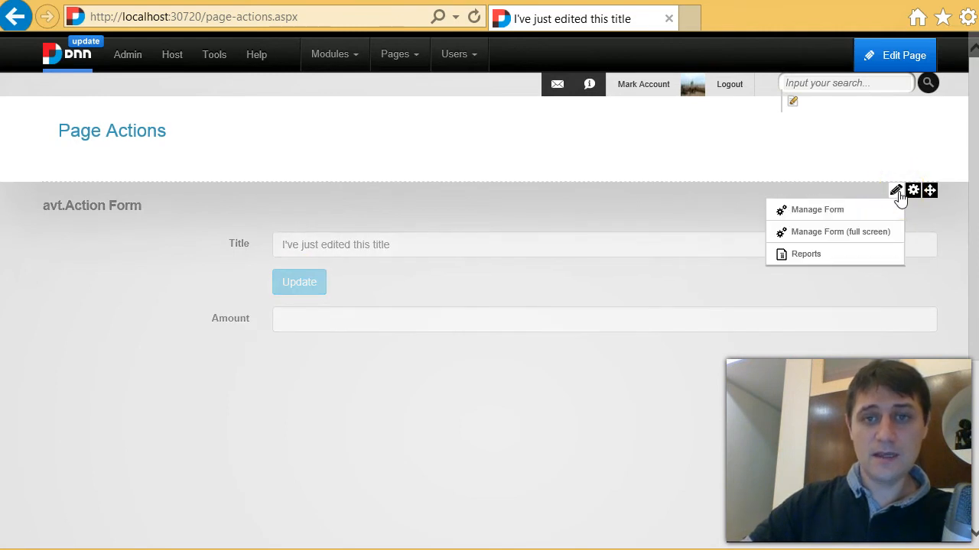
pyautogui.click(865, 236)
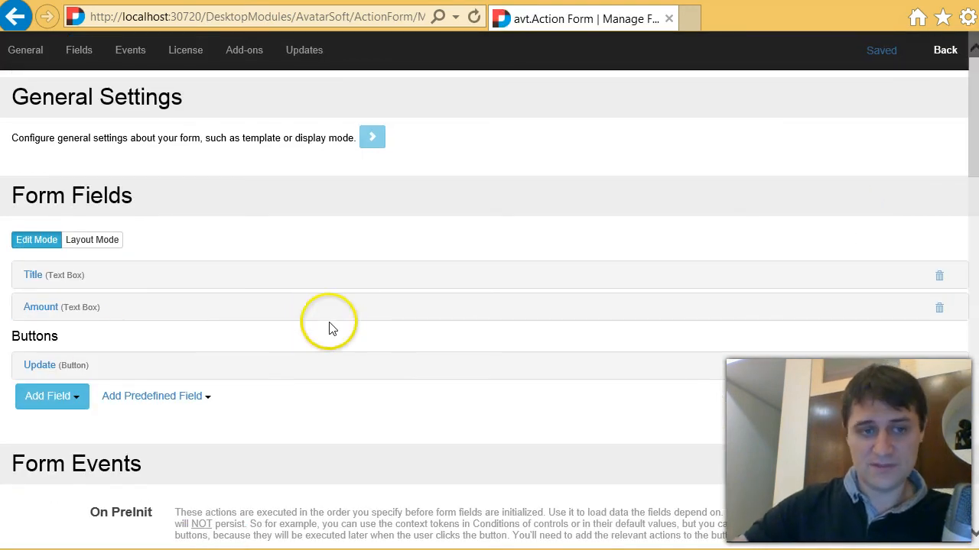
pyautogui.click(98, 308)
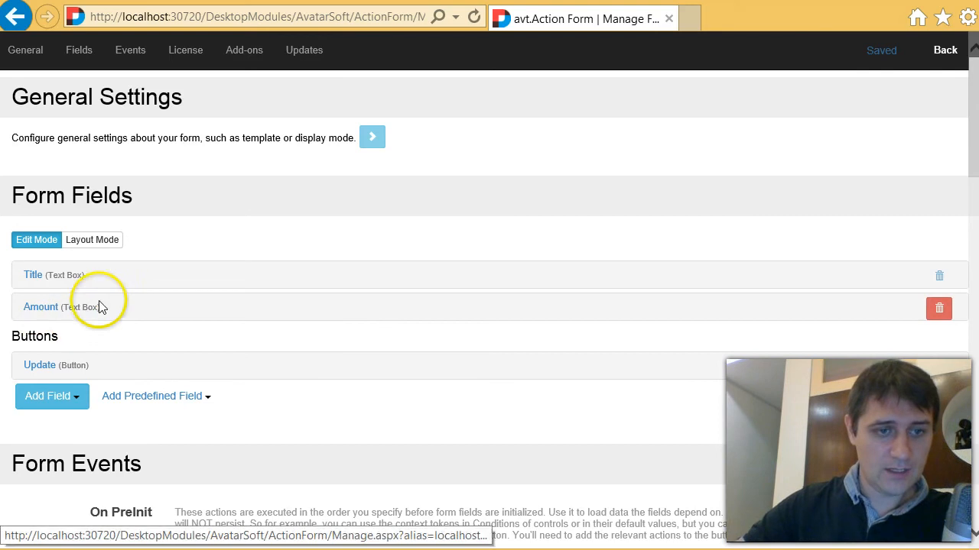
pyautogui.click(50, 309)
# Step: Set the Amount field's Initial Value to the token [Tab:Price]
pyautogui.scroll(-4, 35, 286)
pyautogui.scroll(1, 190, 301)
pyautogui.scroll(2, 280, 327)
pyautogui.scroll(-2, 247, 349)
pyautogui.click(208, 334)
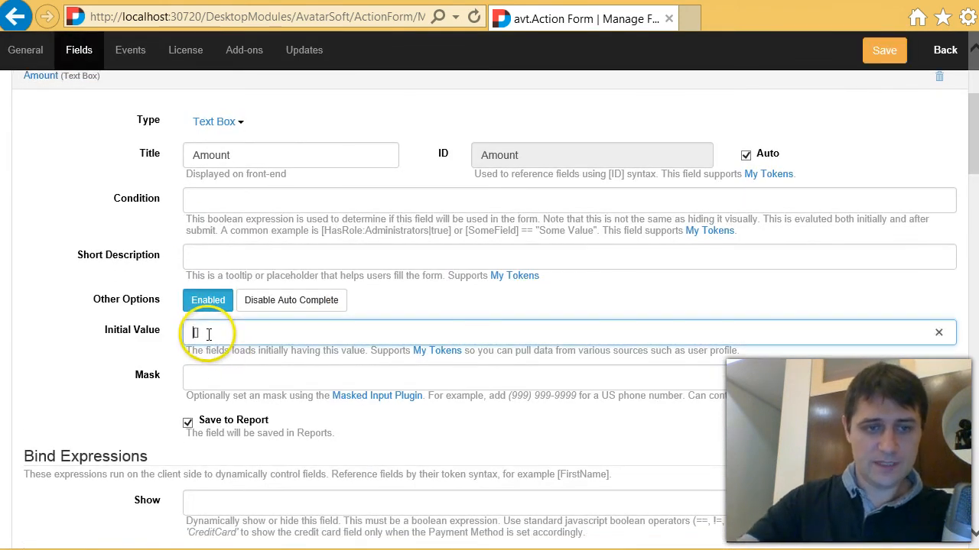
pyautogui.write('[Tab:Price')
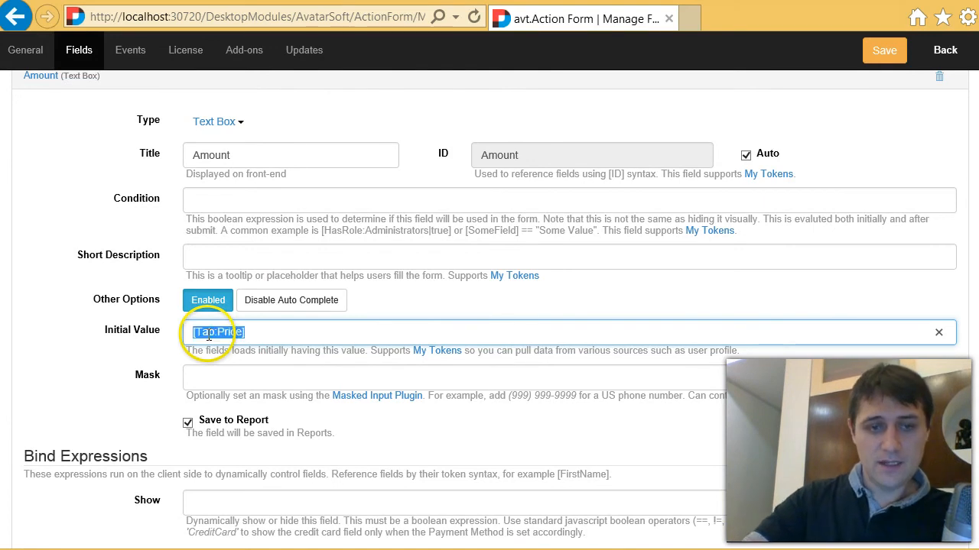
pyautogui.scroll(1, 208, 341)
pyautogui.scroll(-1, 212, 332)
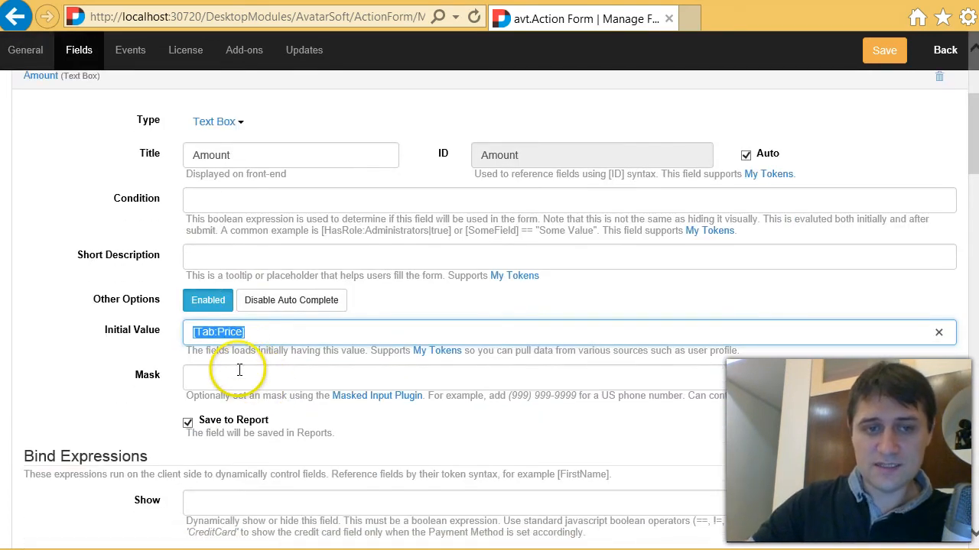
pyautogui.doubleClick(237, 332)
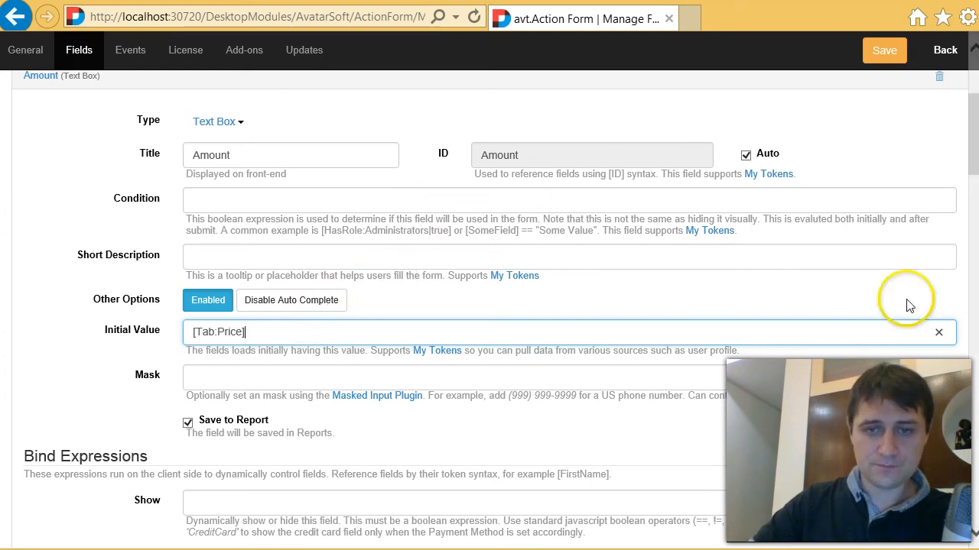
# Step: Save the form and return to the page to check the initial value in the Amount box
pyautogui.click(885, 50)
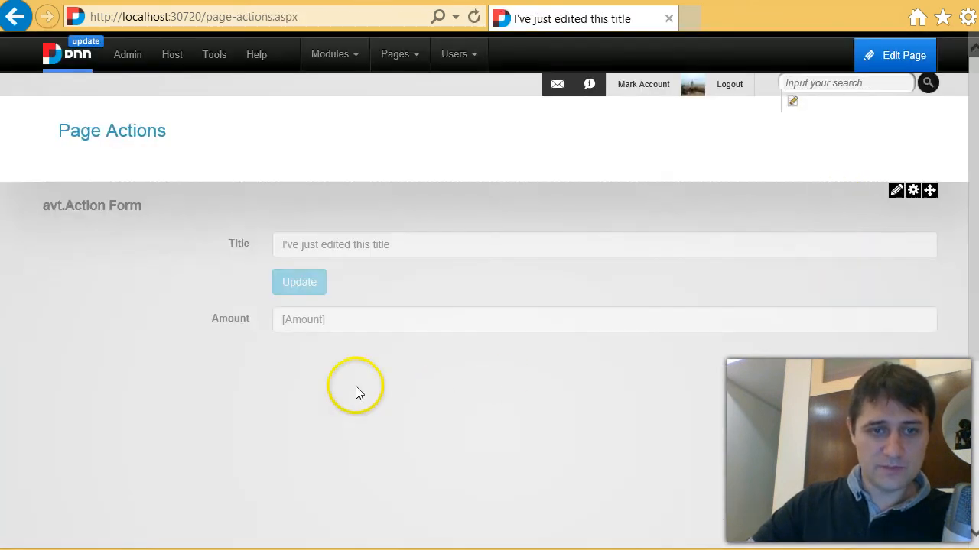
pyautogui.click(352, 327)
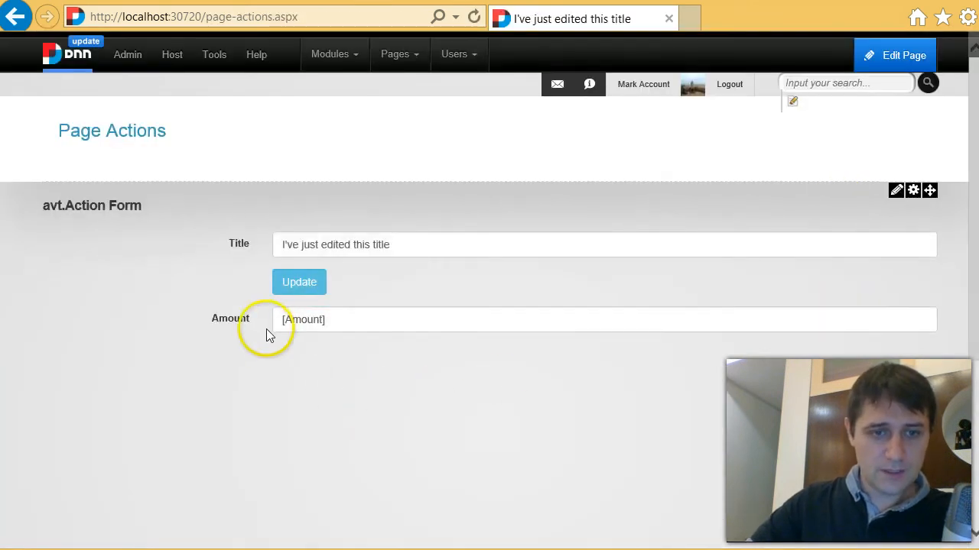
pyautogui.click(366, 338)
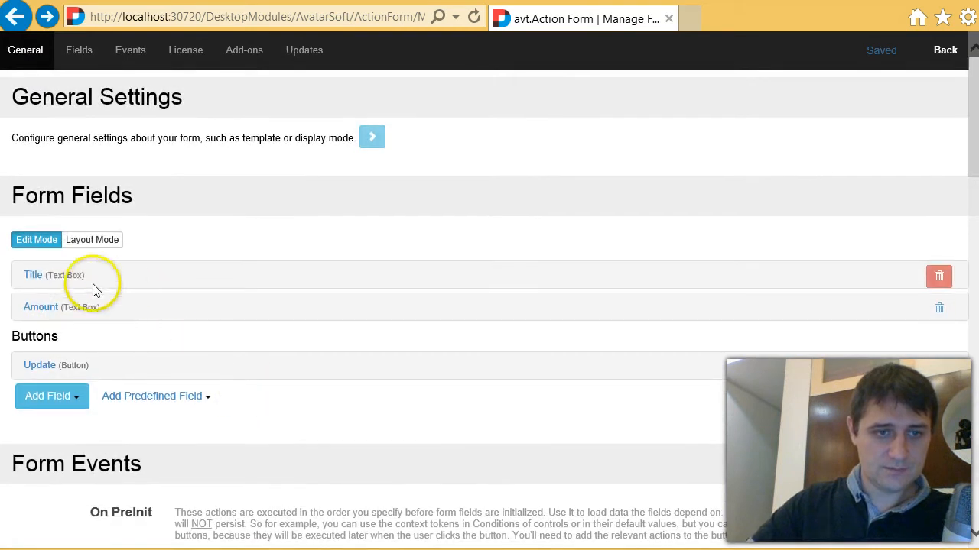
# Step: Revisit the Amount field in the form management, return to the page and submit the form with Amount 20
pyautogui.click(63, 307)
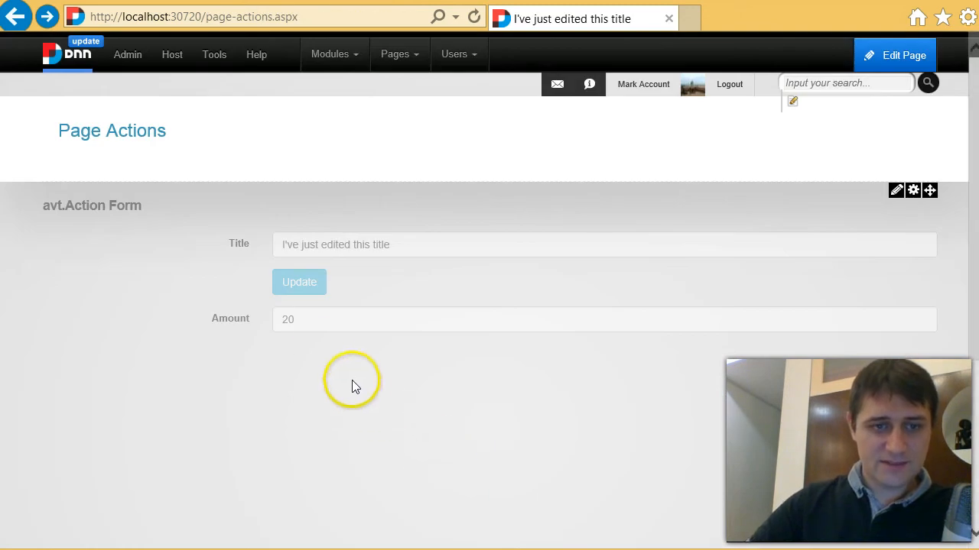
pyautogui.click(331, 322)
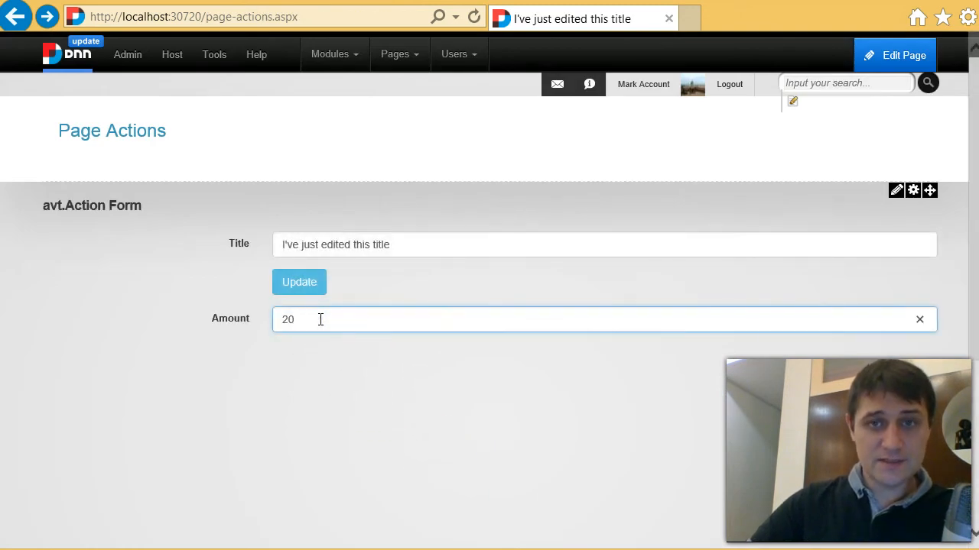
pyautogui.press('Return')
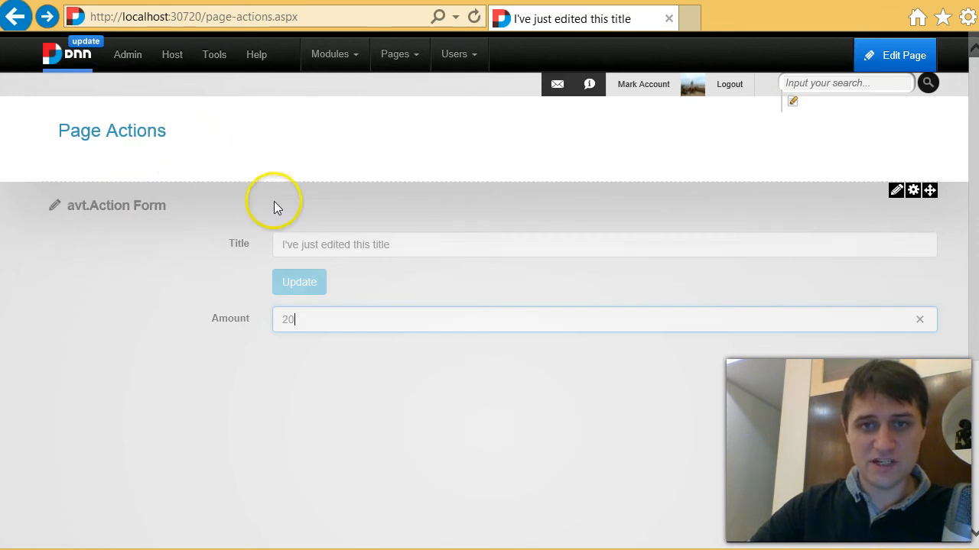
pyautogui.click(290, 370)
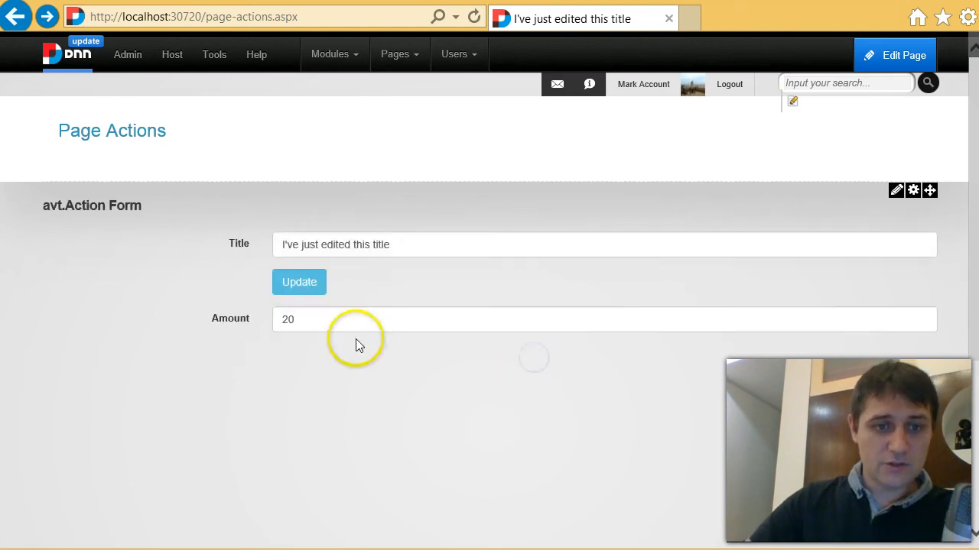
pyautogui.click(313, 325)
pyautogui.click(250, 390)
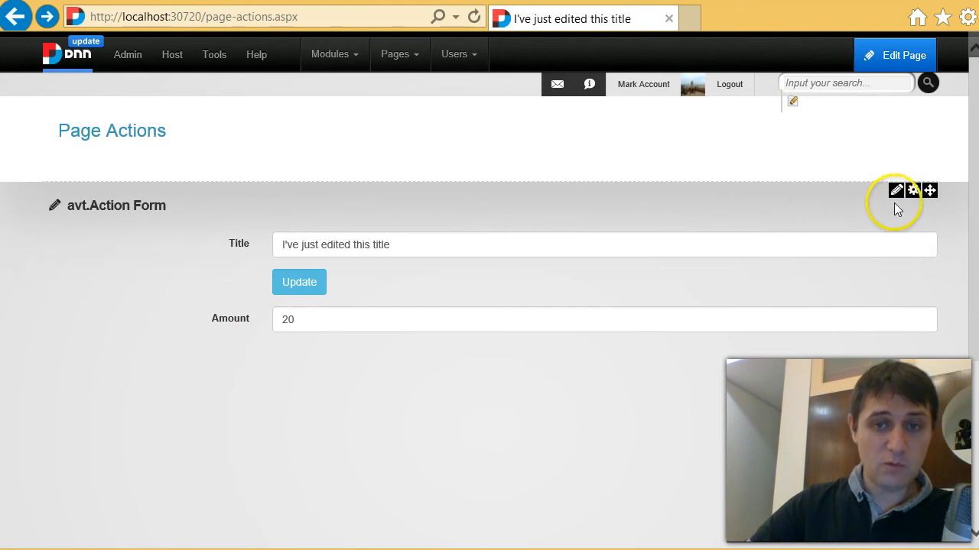
# Step: Add an HTML module to the page's ContentPane and close the module gallery
pyautogui.moveTo(334, 54)
pyautogui.click(344, 97)
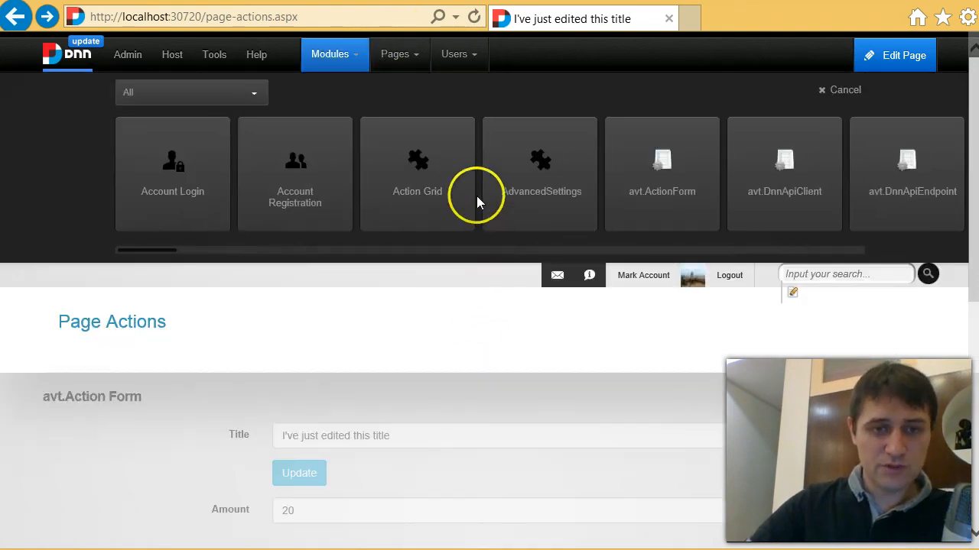
pyautogui.moveTo(155, 255); pyautogui.dragTo(210, 247)
pyautogui.moveTo(146, 258); pyautogui.dragTo(621, 262)
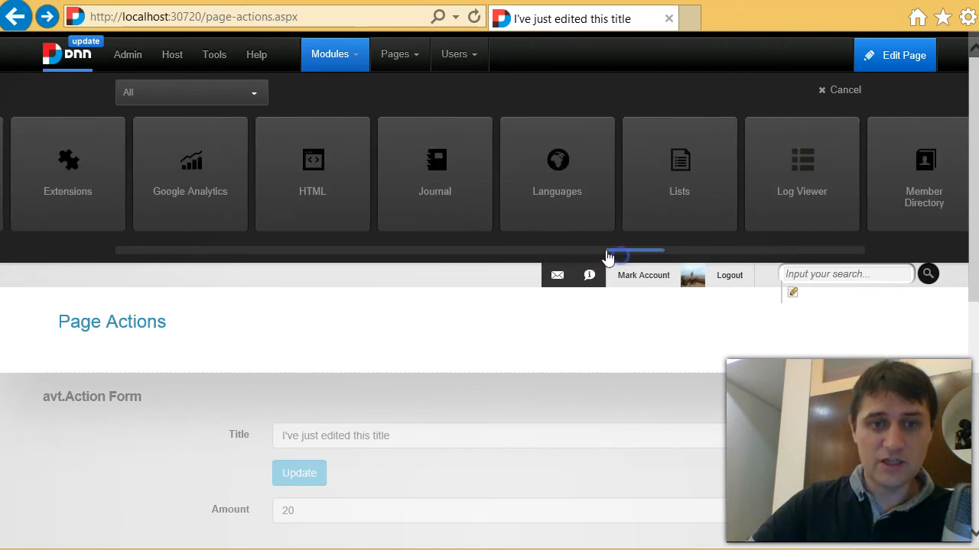
pyautogui.moveTo(356, 131)
pyautogui.click(348, 150)
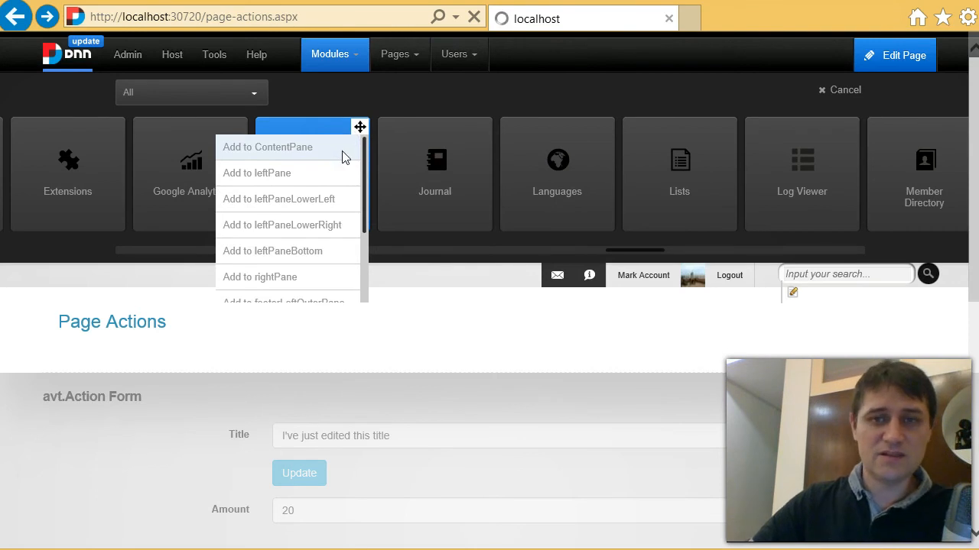
pyautogui.scroll(-1, 737, 465)
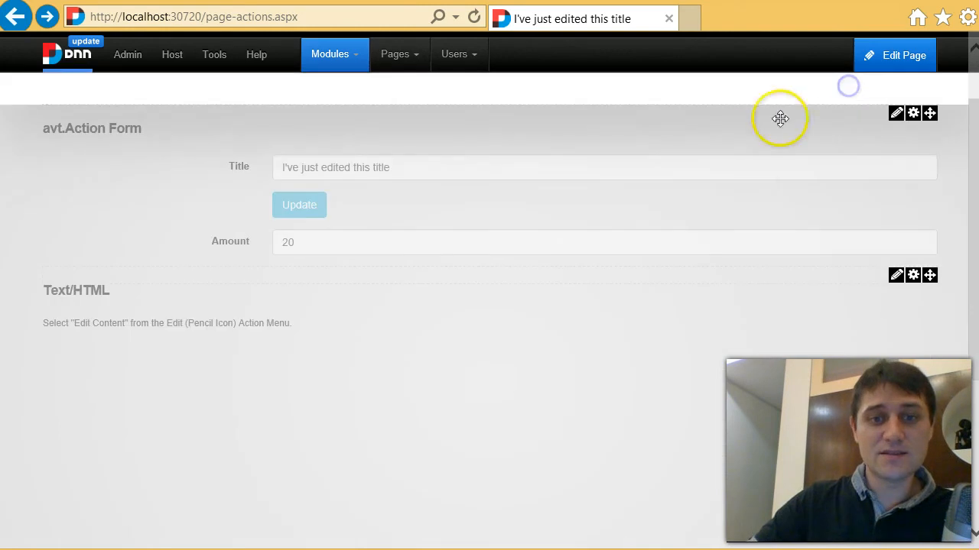
pyautogui.click(847, 90)
pyautogui.moveTo(313, 235); pyautogui.dragTo(258, 236)
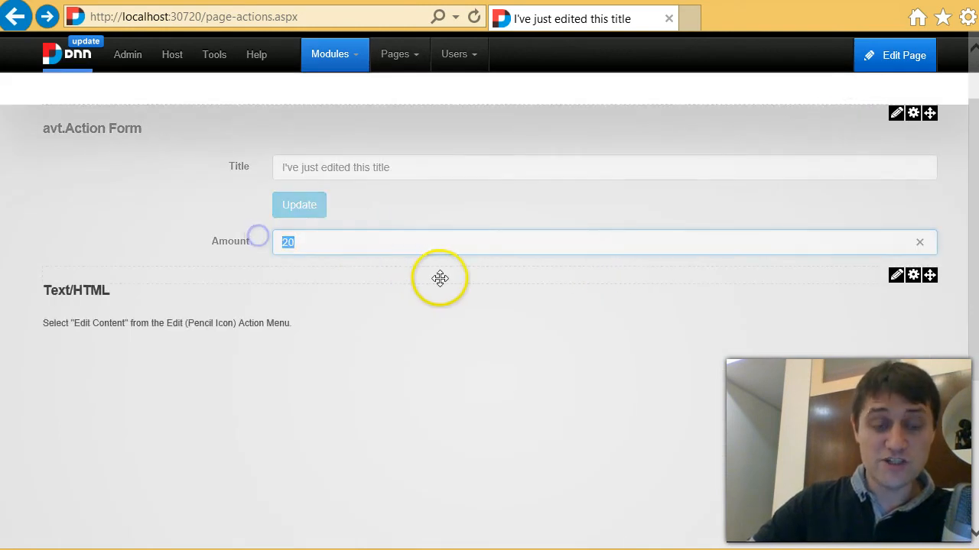
pyautogui.click(271, 281)
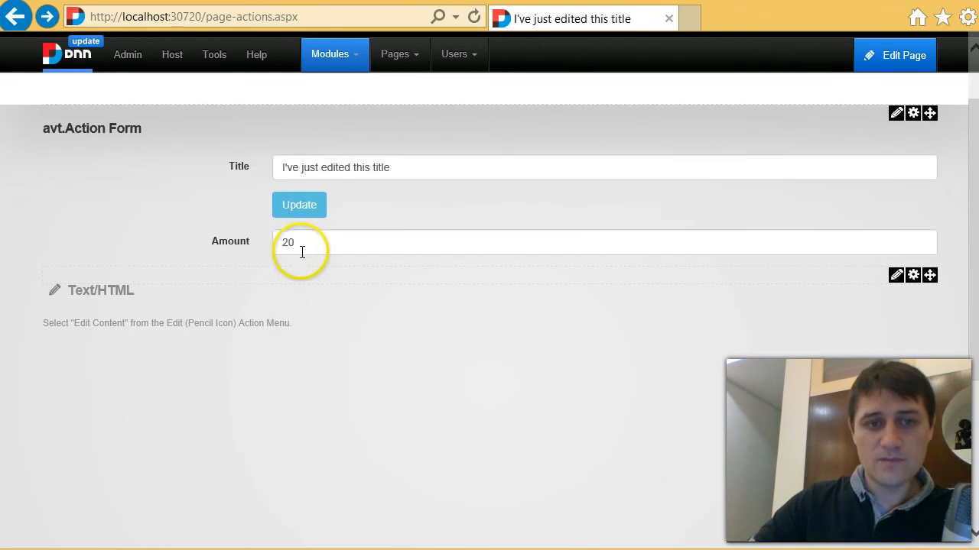
# Step: Replace the Text/HTML module's content with "Lorem ipsum [Tab:Price]" and save it
pyautogui.moveTo(895, 274)
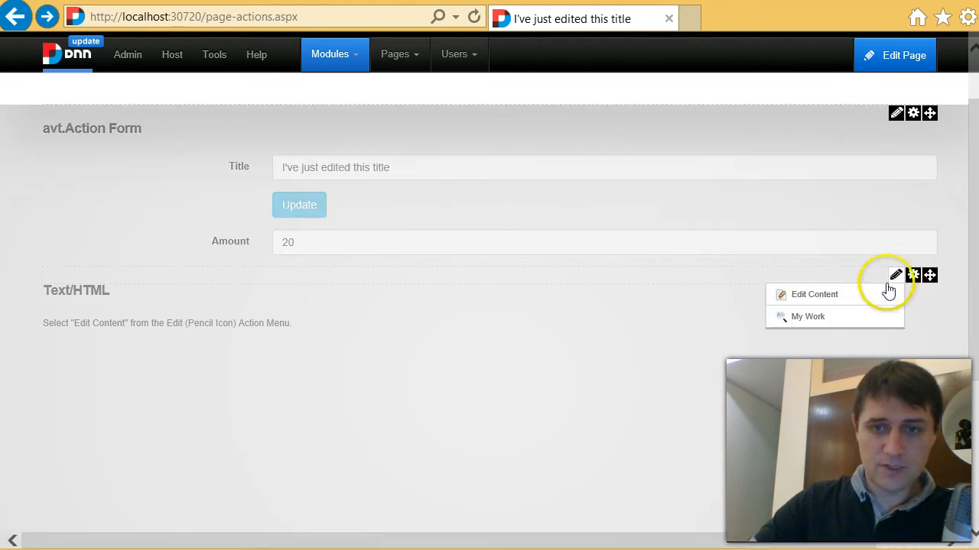
pyautogui.click(873, 295)
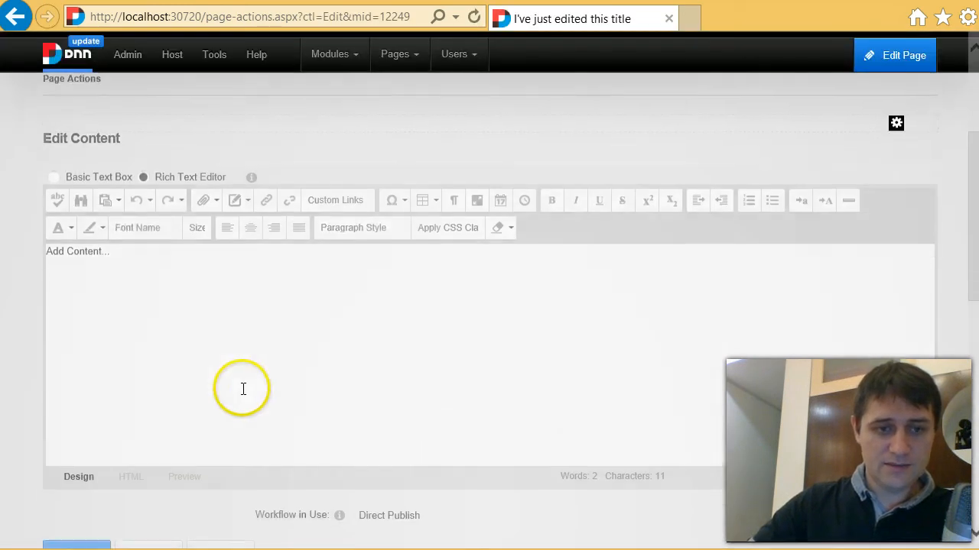
pyautogui.click(241, 387)
pyautogui.hotkey('ctrl', 'a')
pyautogui.write('Lorem ipsum d')
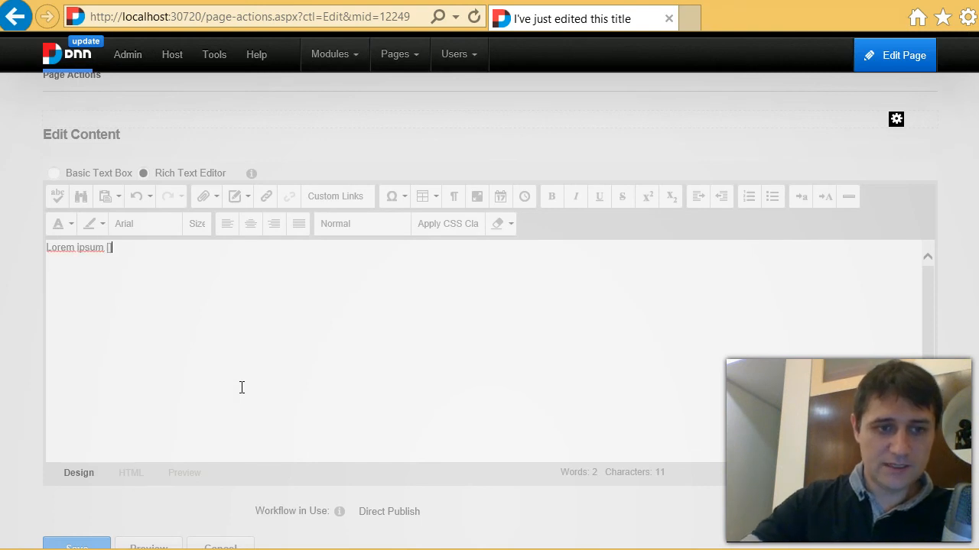
pyautogui.write('Tab]')
pyautogui.press('Left')
pyautogui.write(':Price')
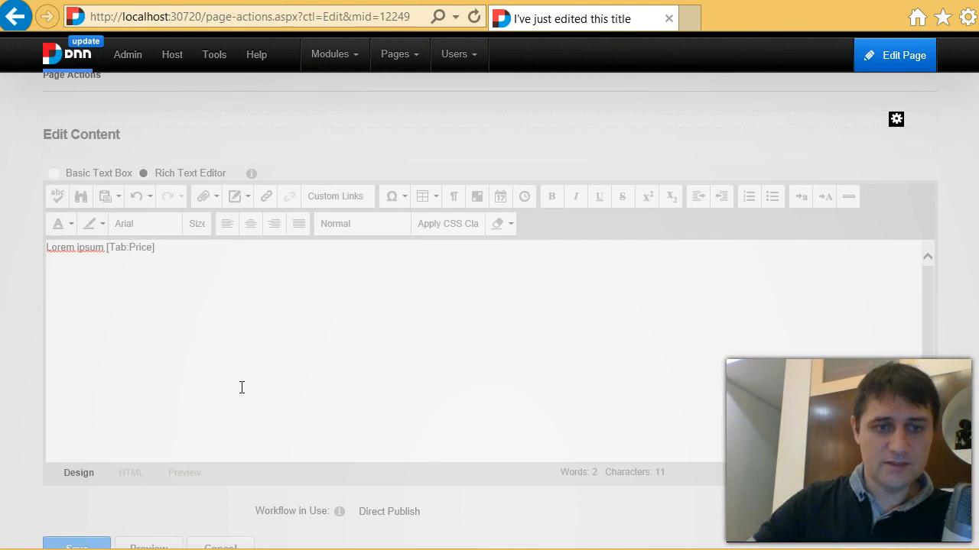
pyautogui.click(76, 544)
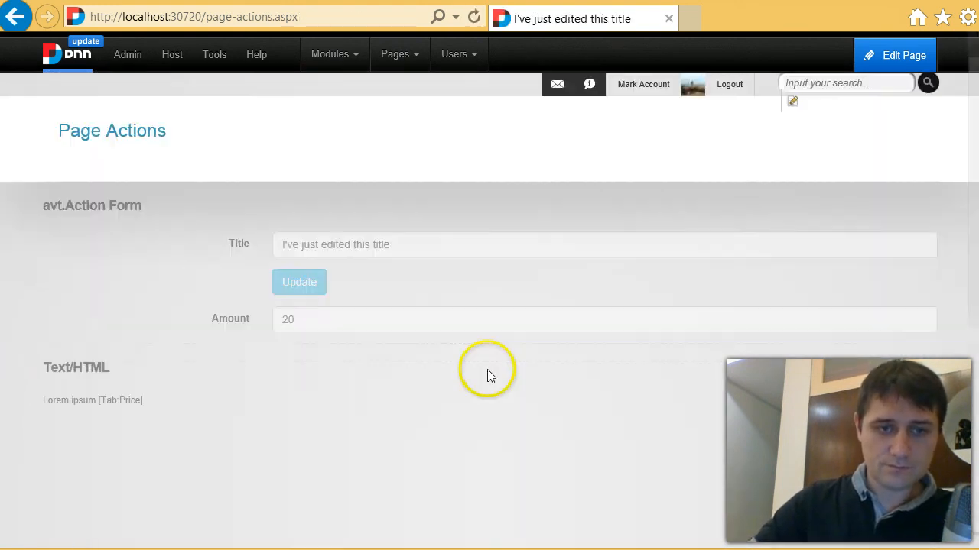
# Step: Enable Replace Tokens in the Text/HTML module's HTML settings and save the settings
pyautogui.scroll(-1, 487, 370)
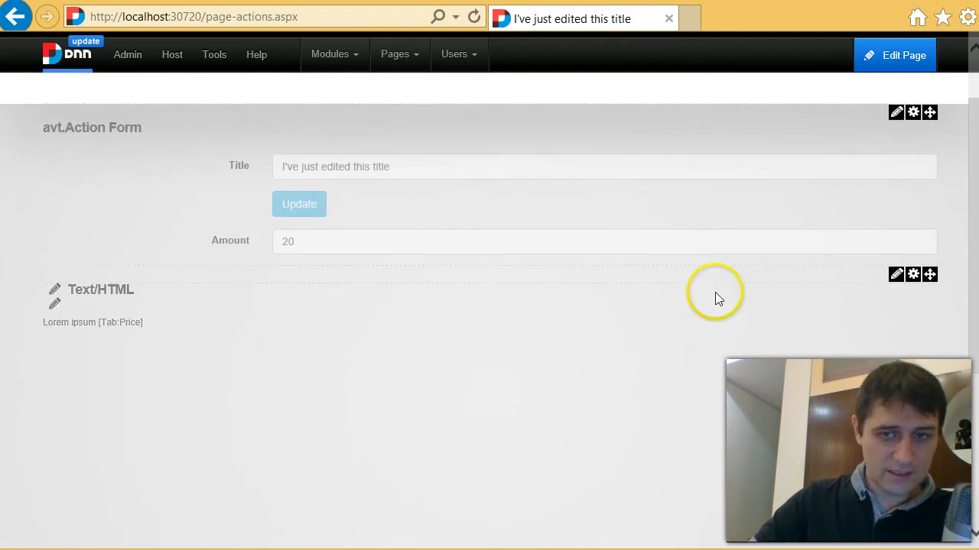
pyautogui.moveTo(913, 272)
pyautogui.click(867, 296)
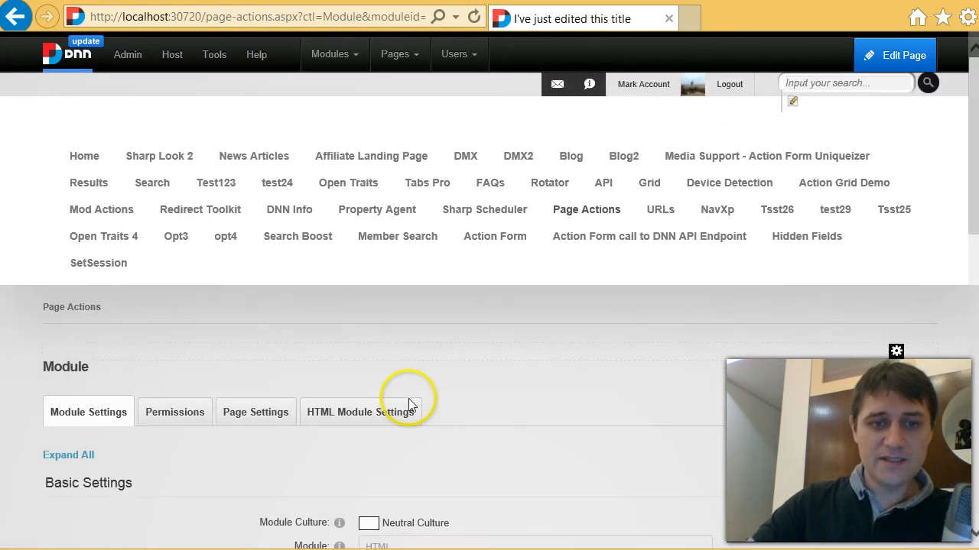
pyautogui.click(358, 417)
pyautogui.scroll(-1, 358, 423)
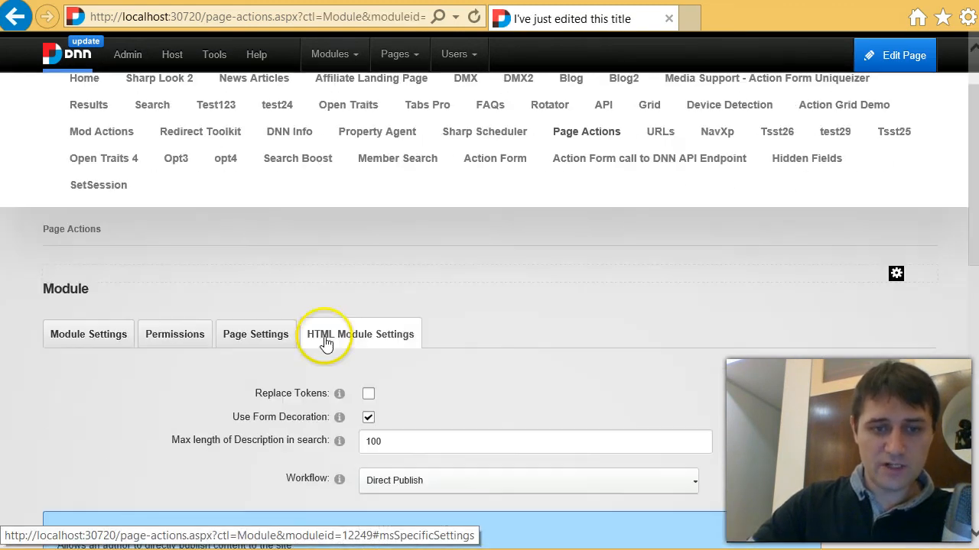
pyautogui.click(368, 393)
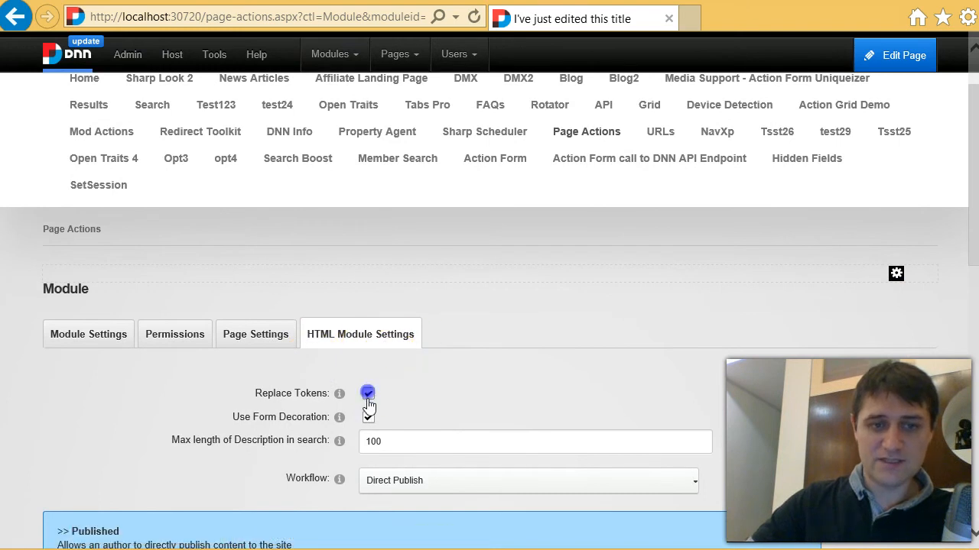
pyautogui.scroll(-2, 348, 436)
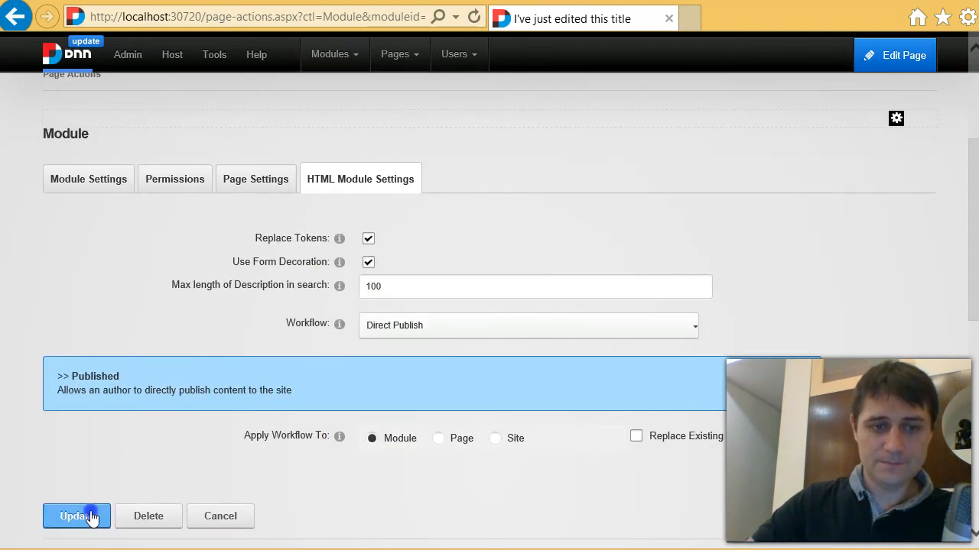
pyautogui.click(91, 518)
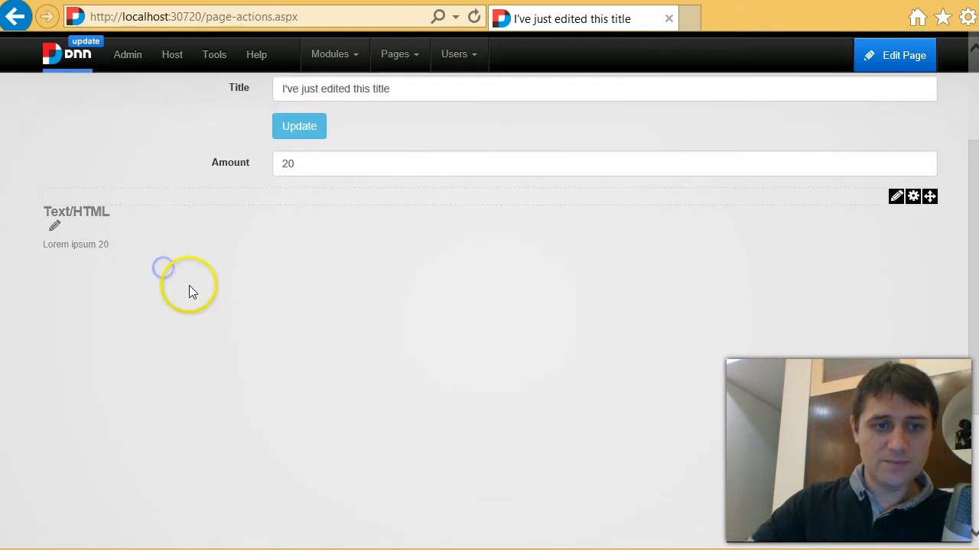
# Step: Change the form's Amount to 20 EUR and submit the update
pyautogui.click(420, 163)
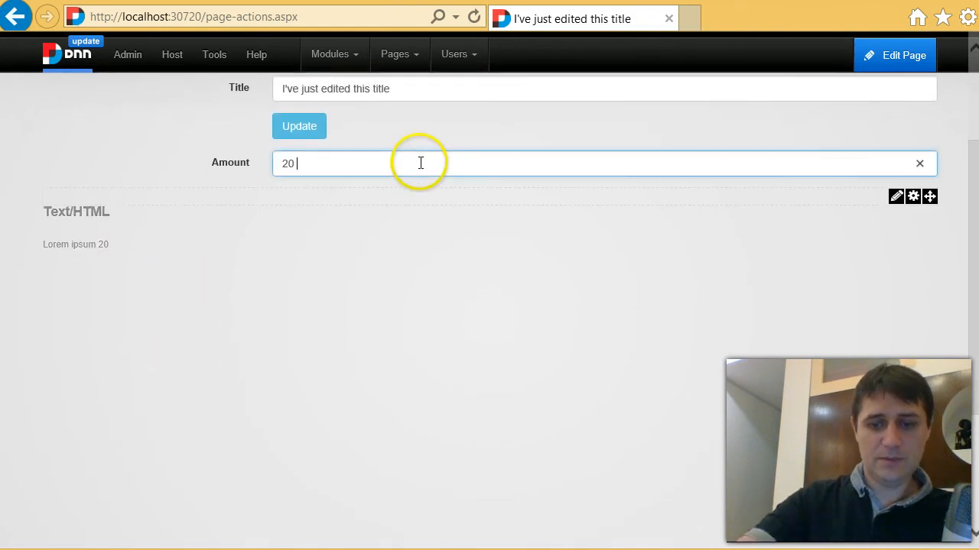
pyautogui.click(320, 134)
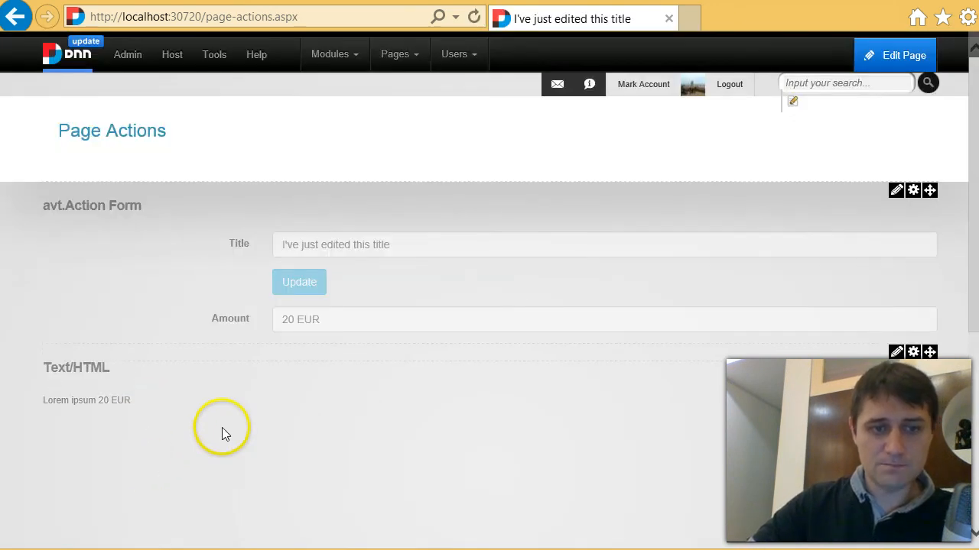
# Step: Move the Amount field above the Update button in the form's layout, save and return to the page
pyautogui.moveTo(895, 191)
pyautogui.click(852, 240)
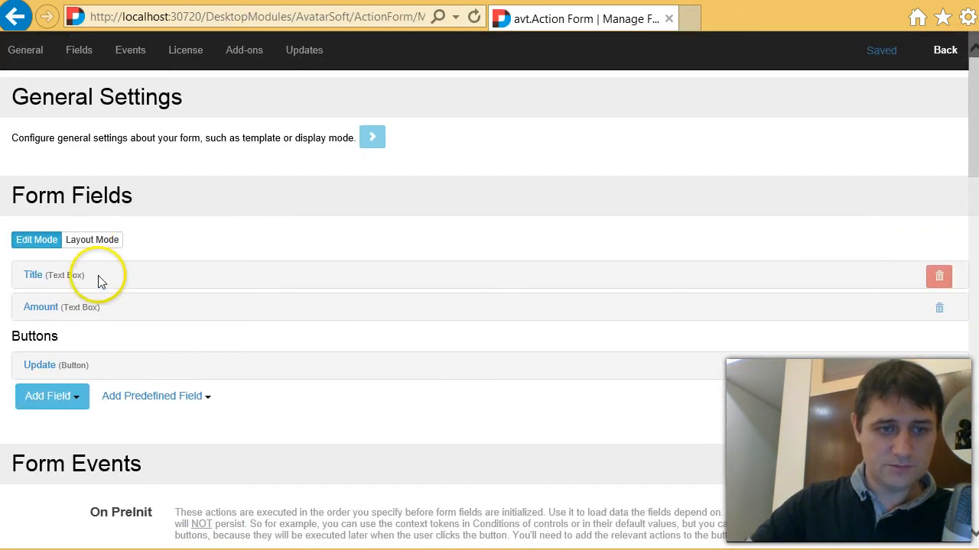
pyautogui.click(91, 240)
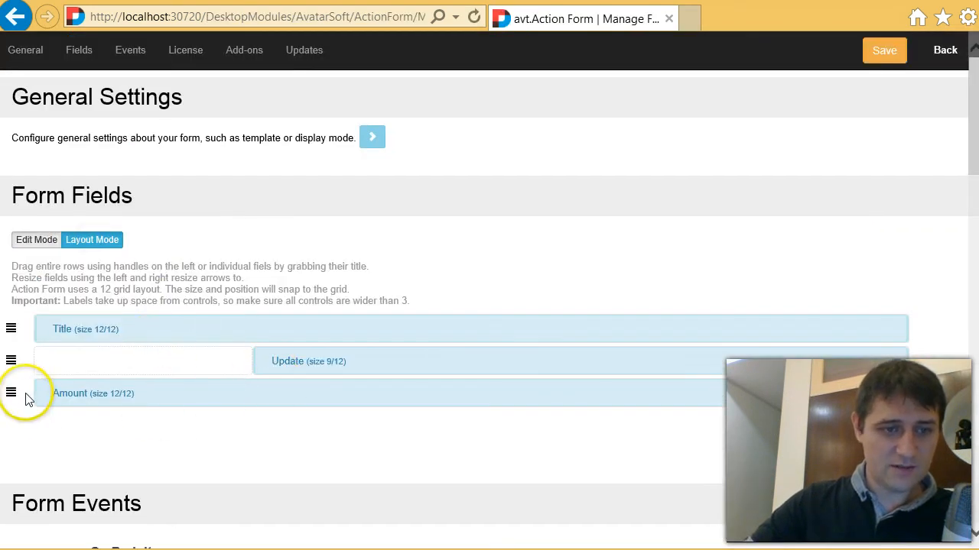
pyautogui.moveTo(9, 390); pyautogui.dragTo(21, 353)
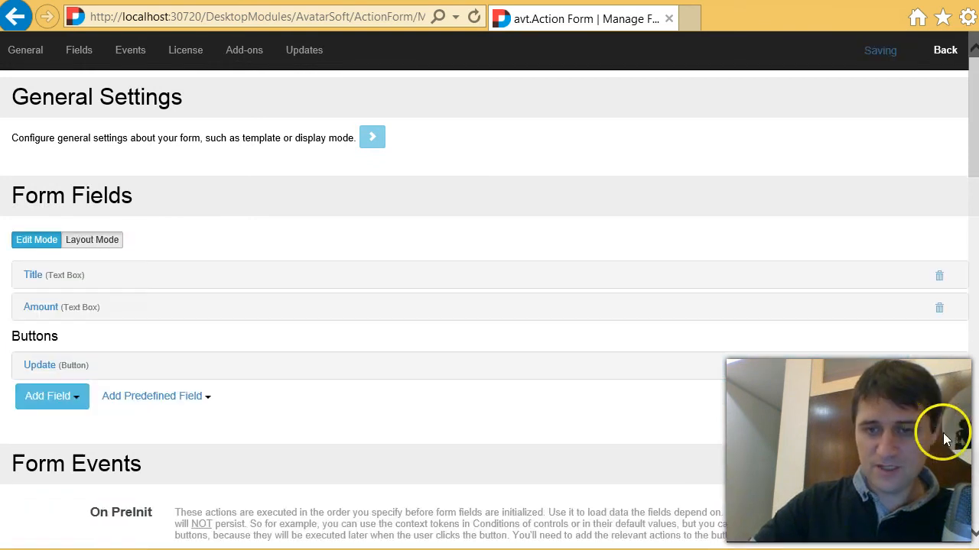
pyautogui.click(945, 51)
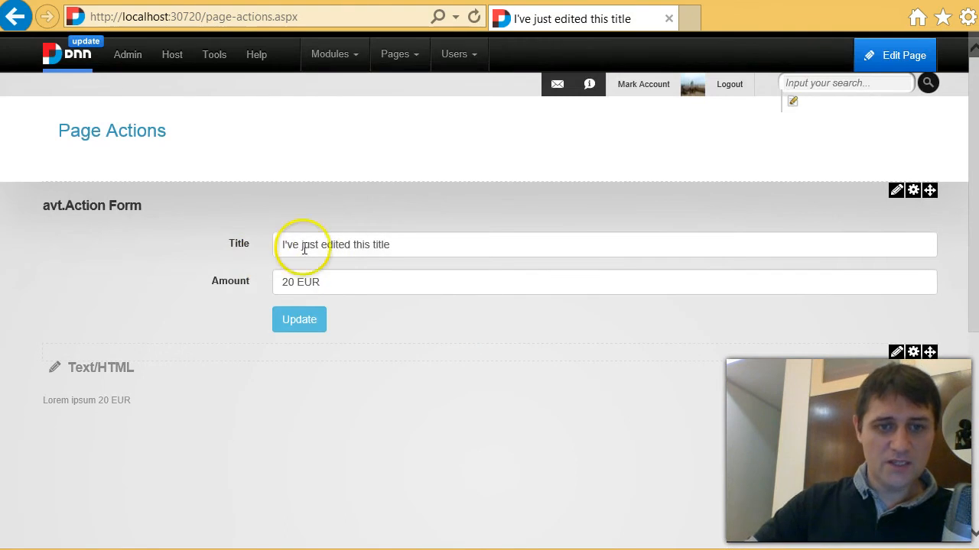
# Step: Turn off inherited View permissions for the Action Form module, grant Role1 permission to view it and save
pyautogui.click(352, 286)
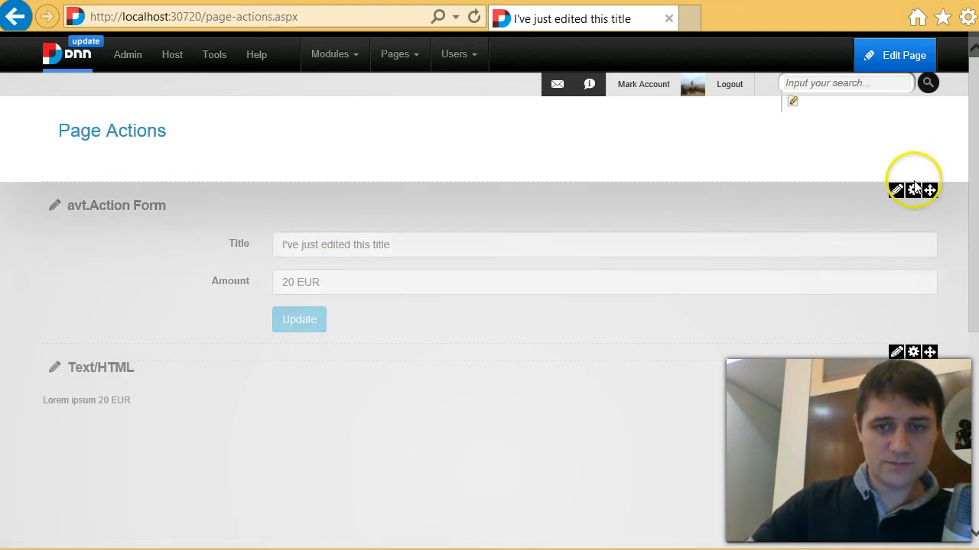
pyautogui.moveTo(914, 193)
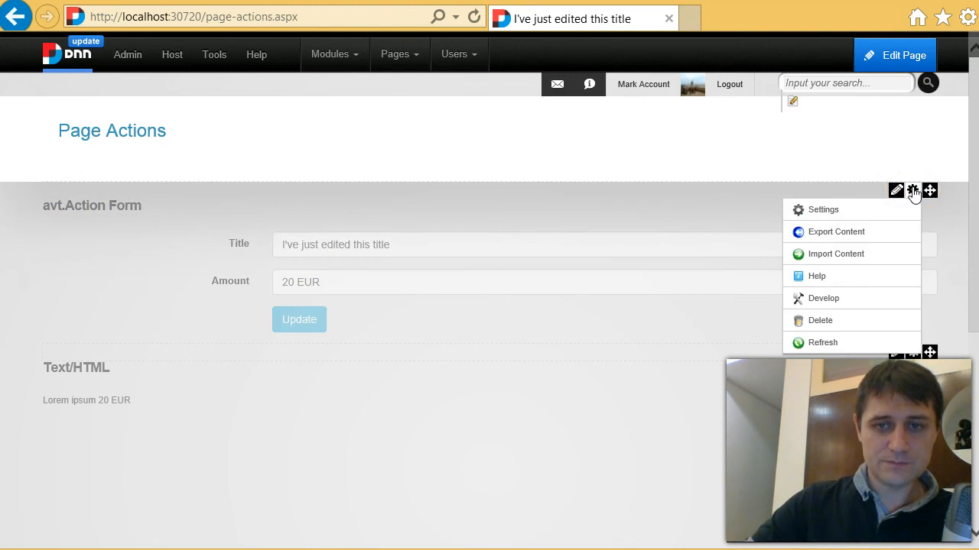
pyautogui.click(858, 212)
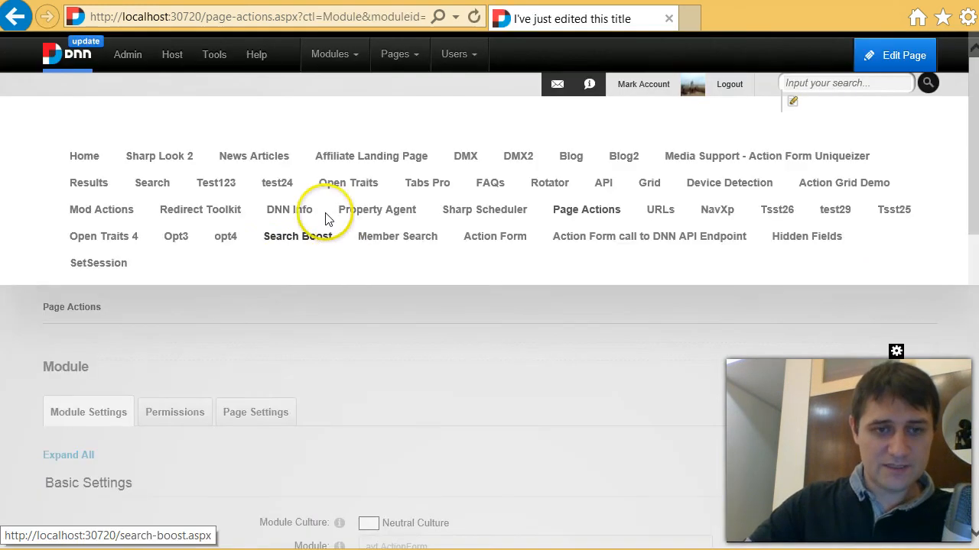
pyautogui.scroll(-2, 339, 377)
pyautogui.click(186, 265)
pyautogui.scroll(-1, 253, 361)
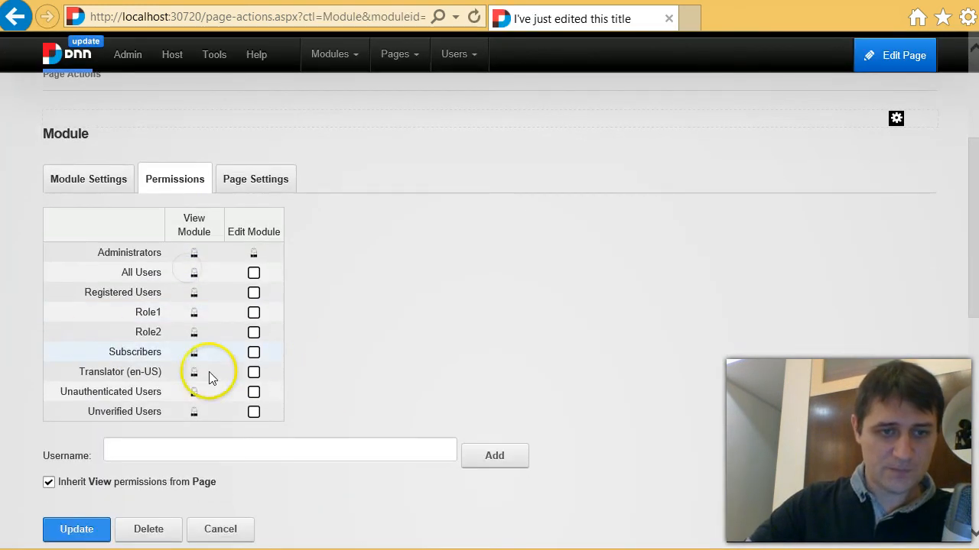
pyautogui.click(48, 482)
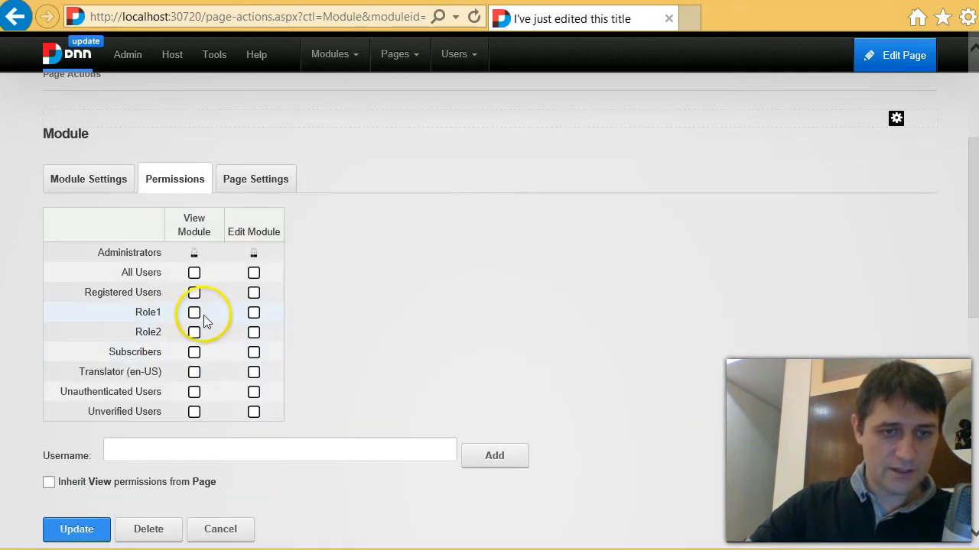
pyautogui.click(194, 313)
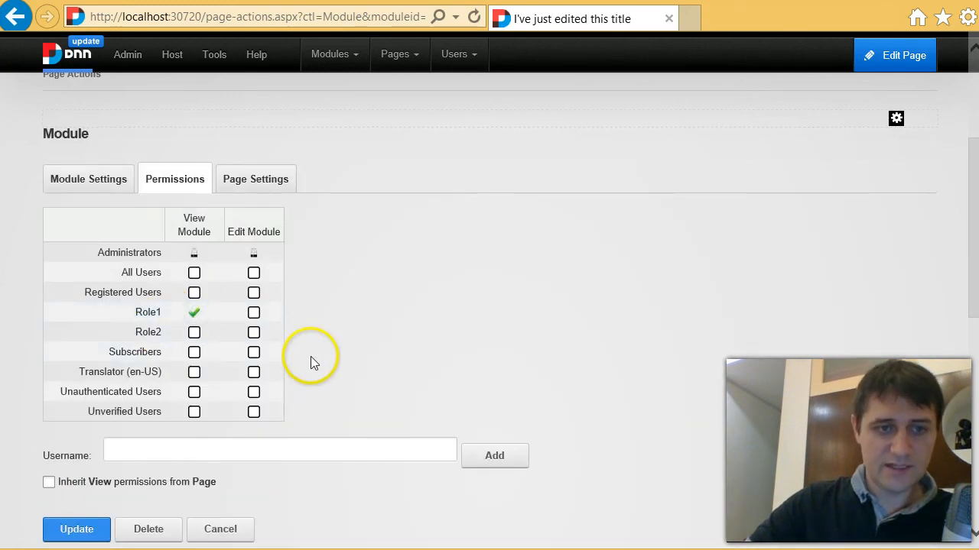
pyautogui.scroll(-1, 133, 419)
pyautogui.click(92, 452)
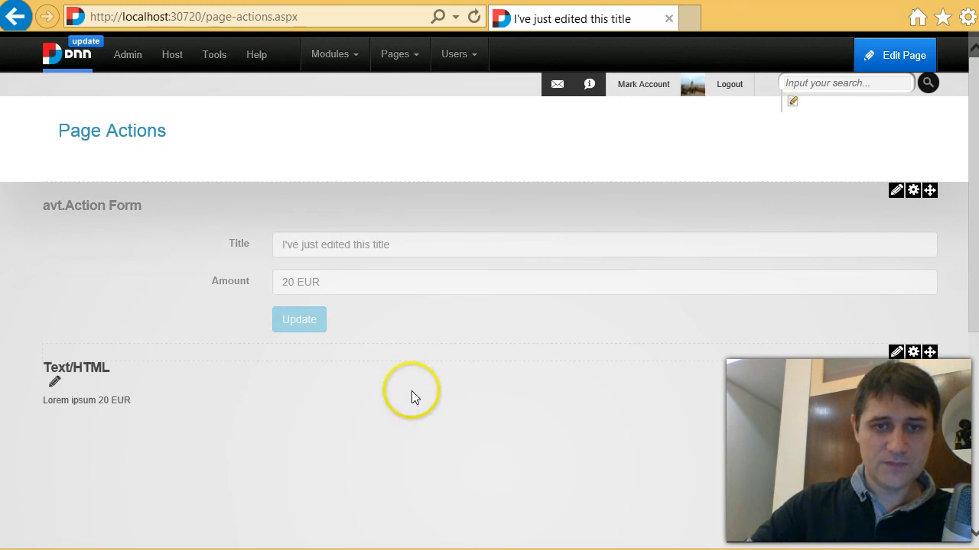
# Step: Open the site's User Accounts and log out of the current account
pyautogui.moveTo(125, 61)
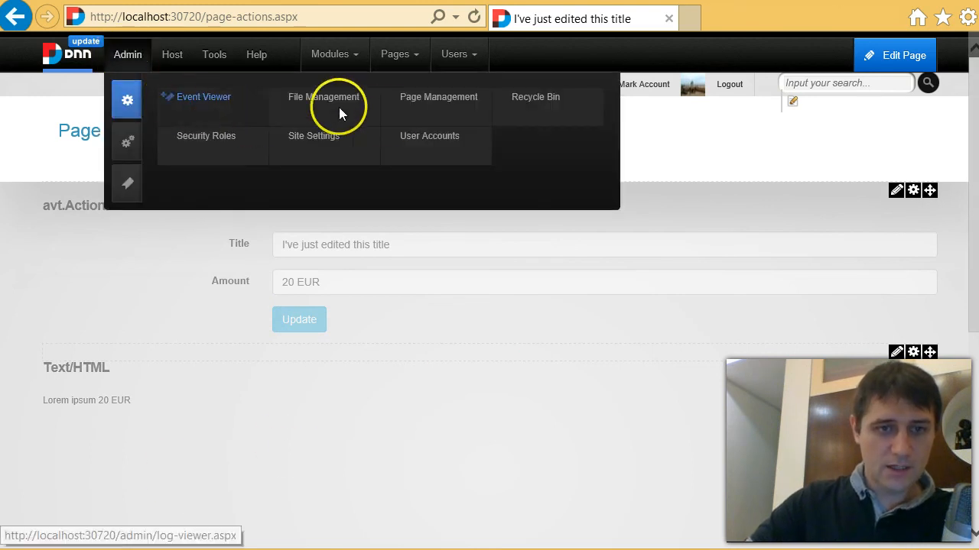
pyautogui.click(414, 141)
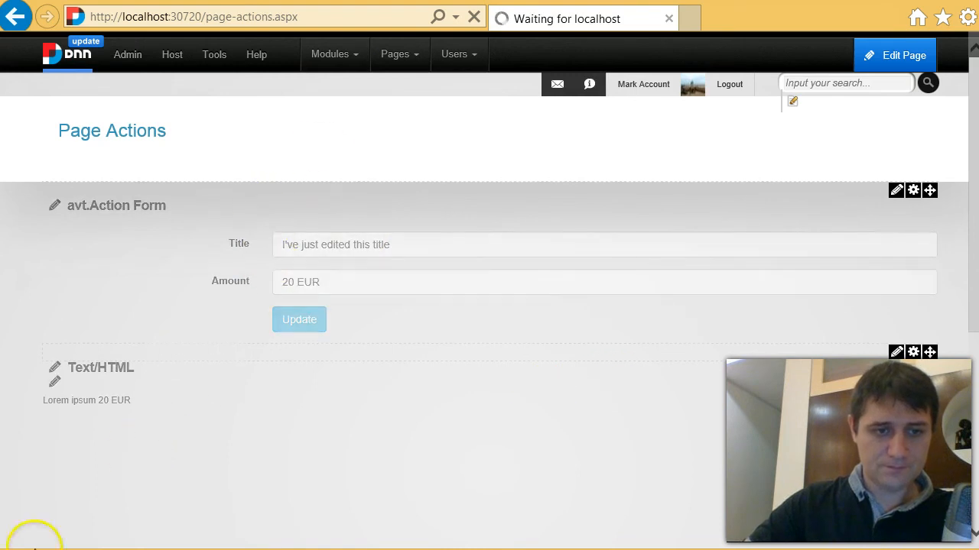
pyautogui.click(726, 89)
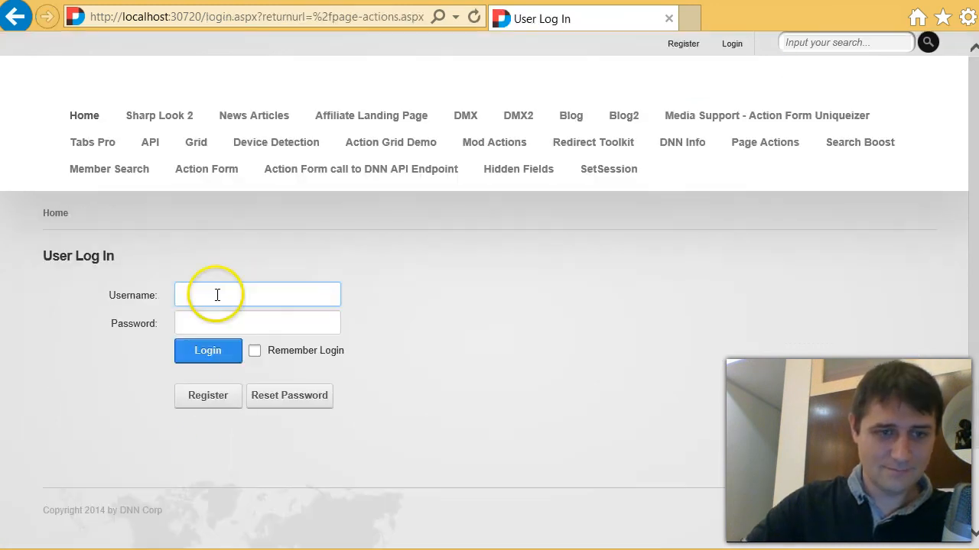
# Step: Log in to the site as the test user by entering the account's username and password
pyautogui.click(217, 295)
pyautogui.press('Down')
pyautogui.press('Tab')
pyautogui.doubleClick(237, 295)
pyautogui.write('bogdan001')
pyautogui.press('Tab')
pyautogui.write('••••••')
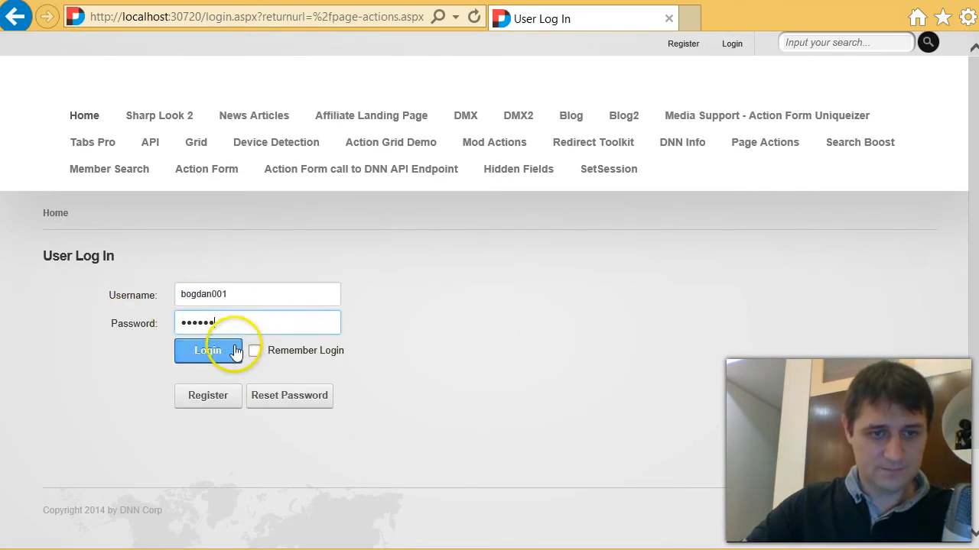
pyautogui.click(214, 356)
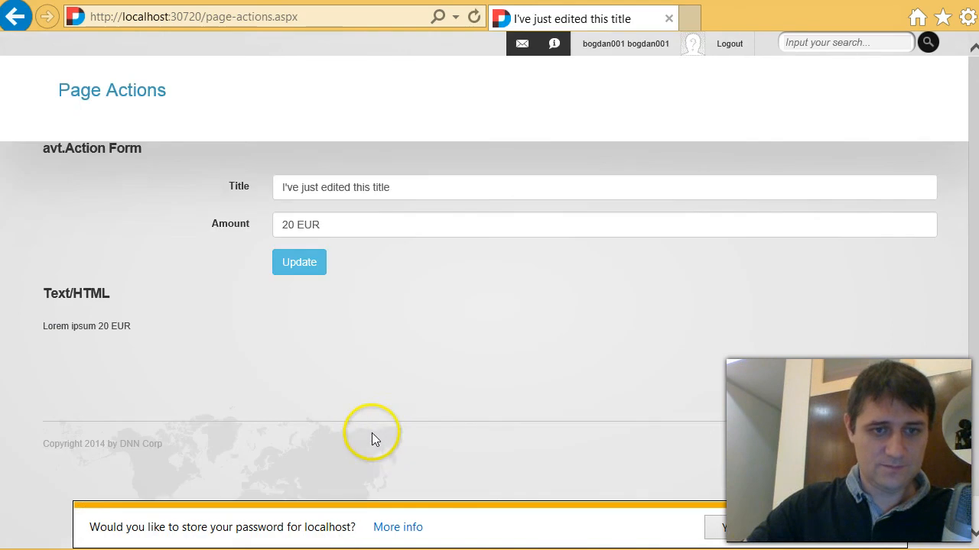
# Step: Set the Amount in the page's Action Form to 40 USD and submit the update
pyautogui.click(260, 20)
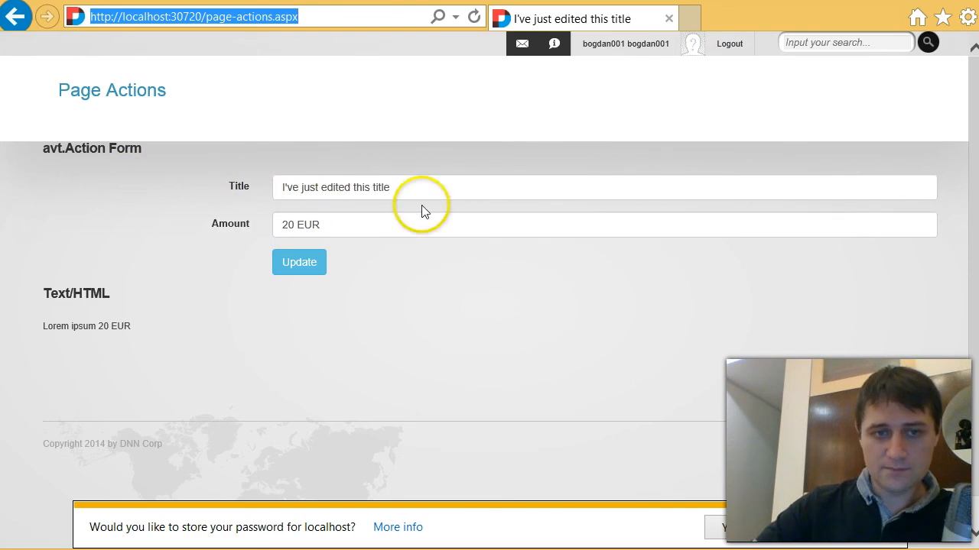
pyautogui.click(403, 224)
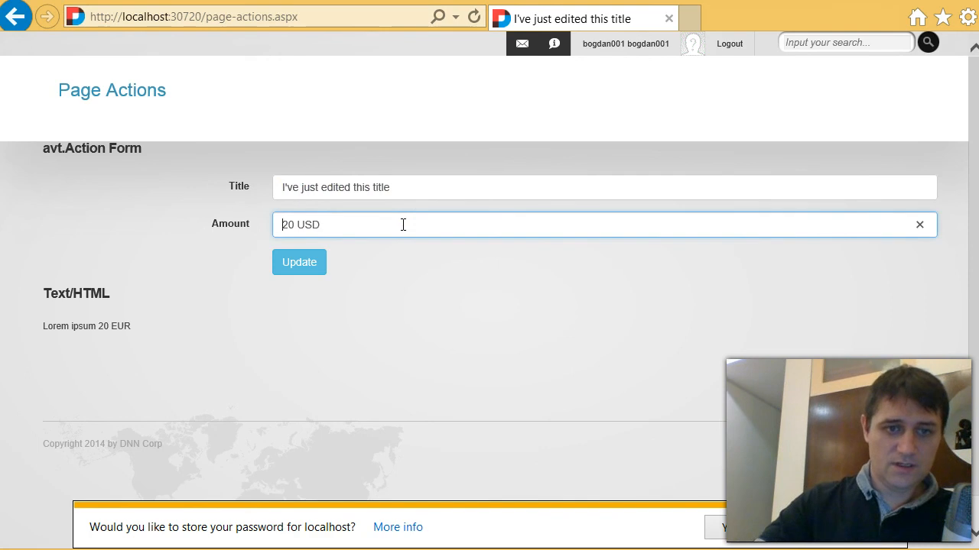
pyautogui.click(290, 269)
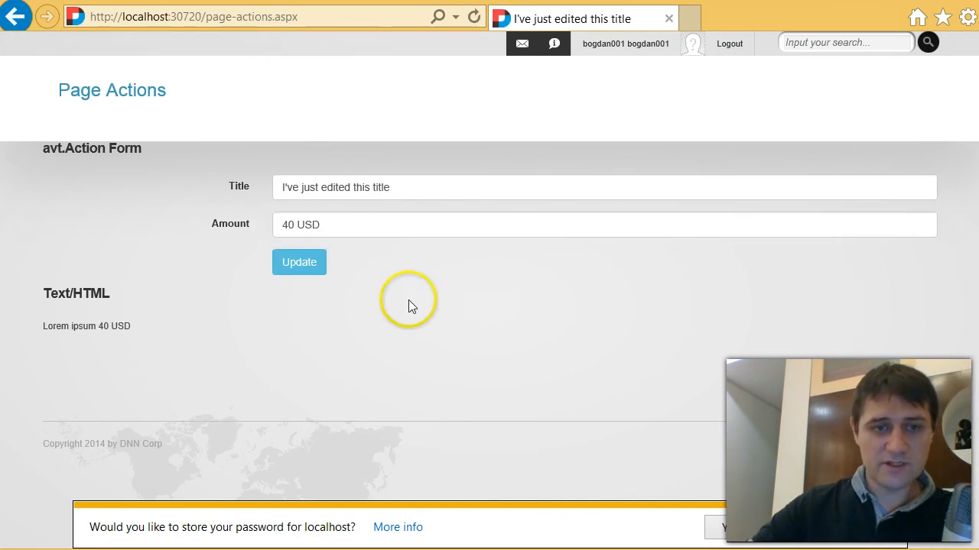
pyautogui.click(358, 234)
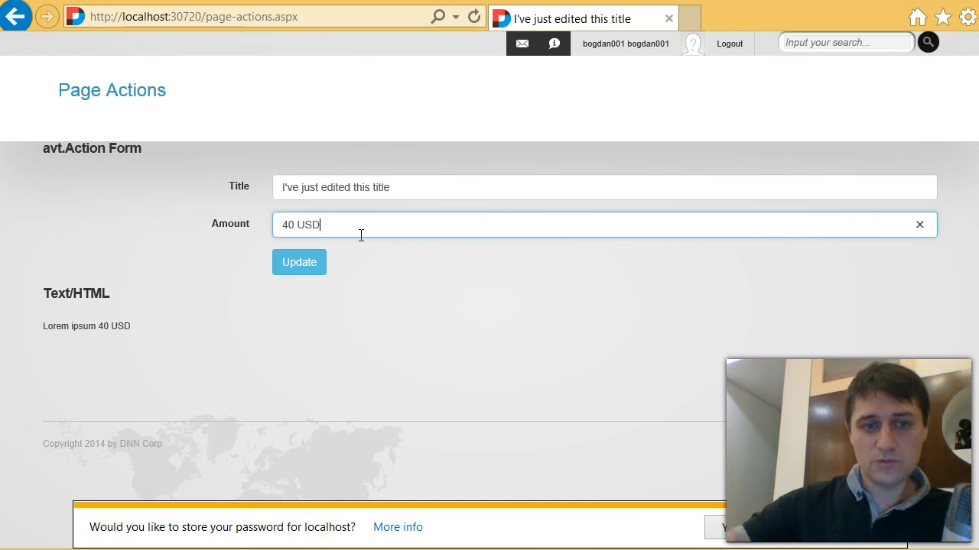
pyautogui.click(420, 181)
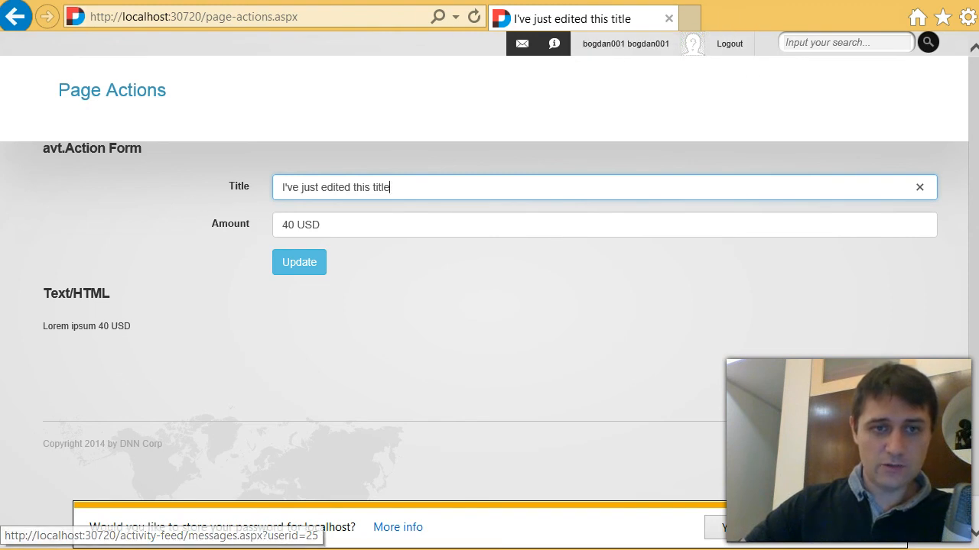
# Step: Copy the Page Actions page address, log out of the account, and reopen that page as an anonymous visitor
pyautogui.click(309, 17)
pyautogui.hotkey('ctrl', 'c')
pyautogui.click(729, 44)
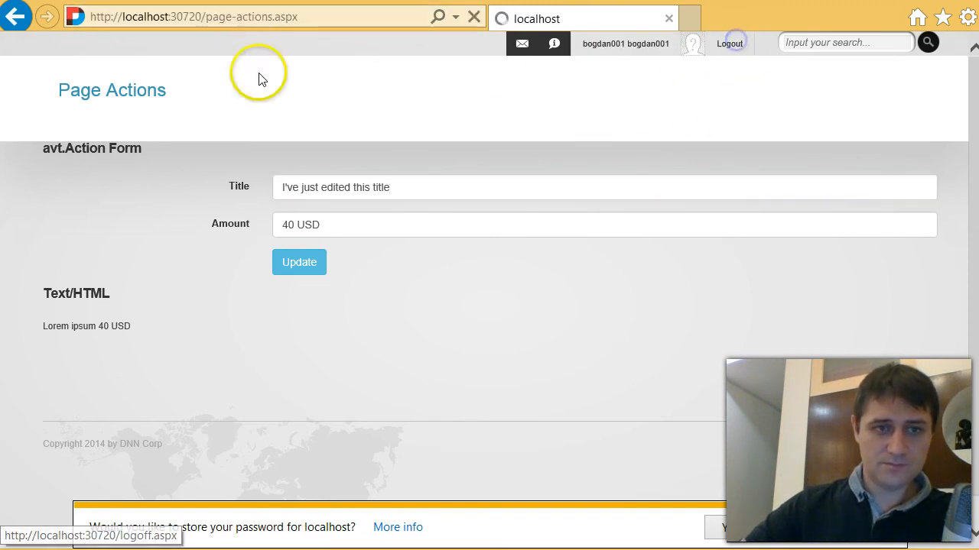
pyautogui.click(262, 16)
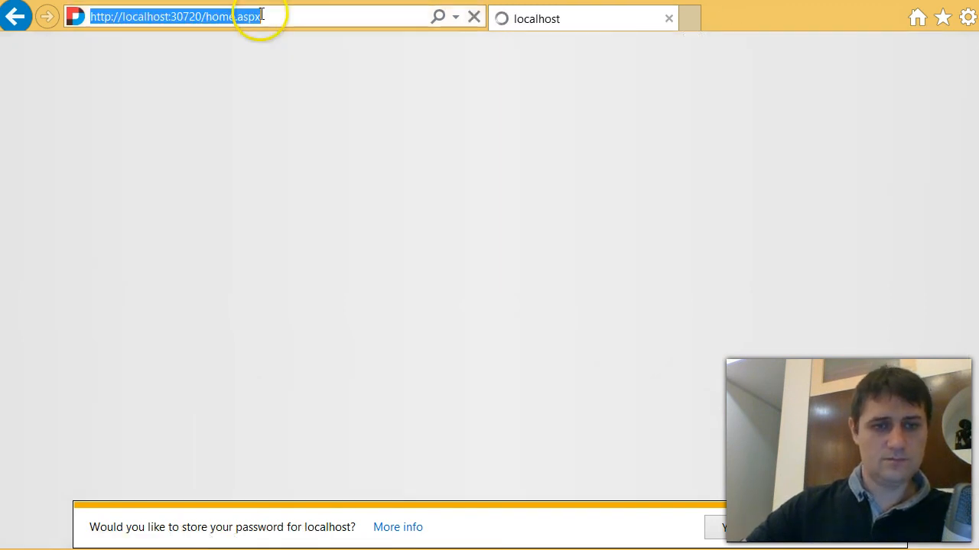
pyautogui.hotkey('ctrl', 'v')
pyautogui.press('Return')
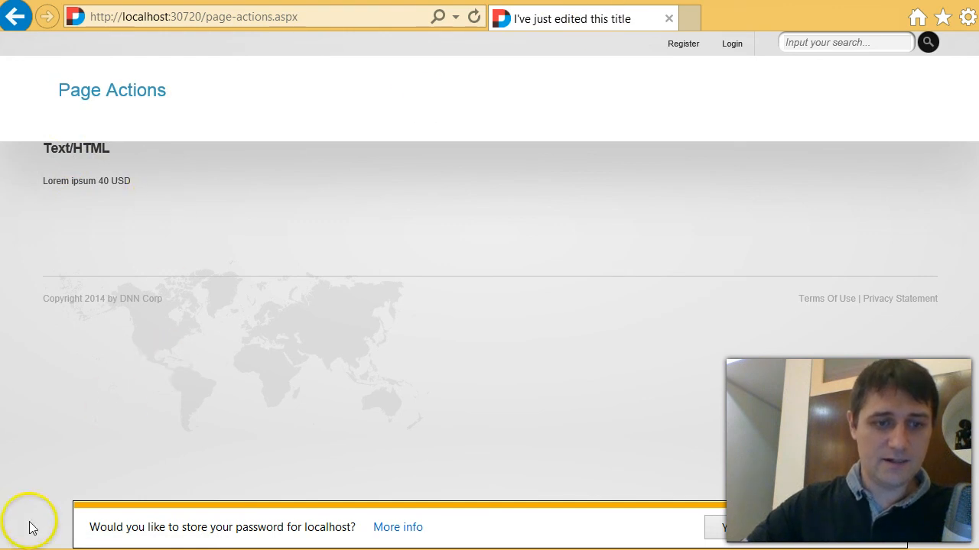
# Step: Go to the dnnsharp.com website and open its Action Form product page
pyautogui.click(264, 15)
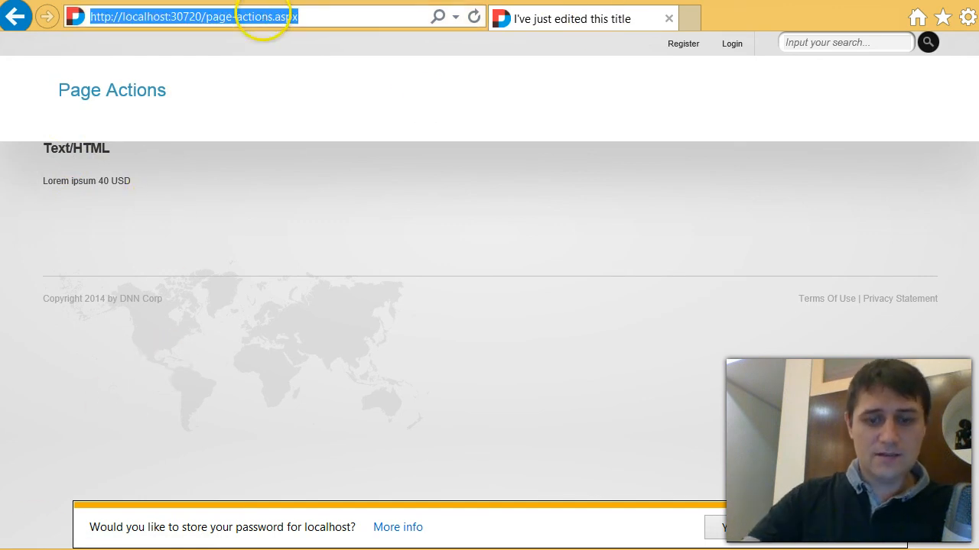
pyautogui.write('dnnsharp.atlassian.net/')
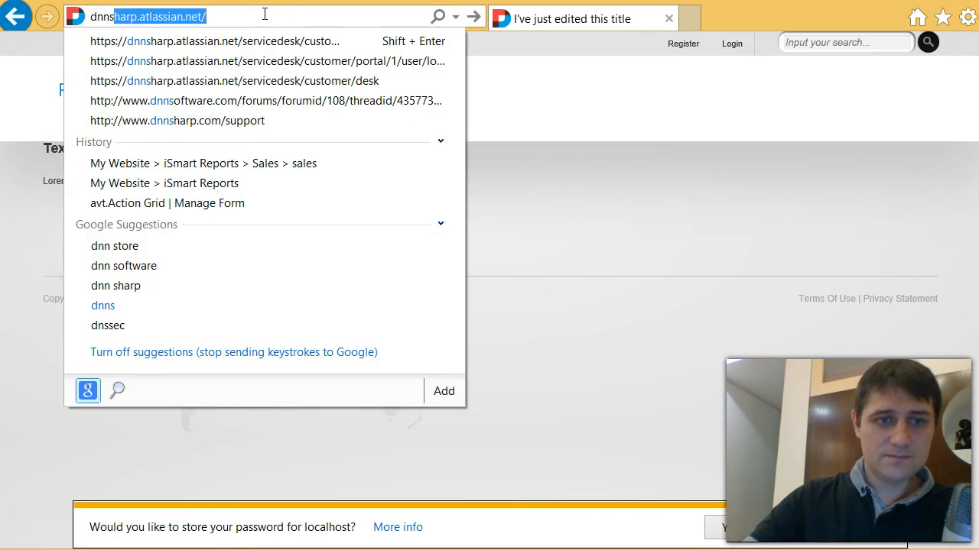
pyautogui.press('End')
pyautogui.hotkey('ctrl', 'BackSpace')
pyautogui.hotkey('ctrl', 'BackSpace')
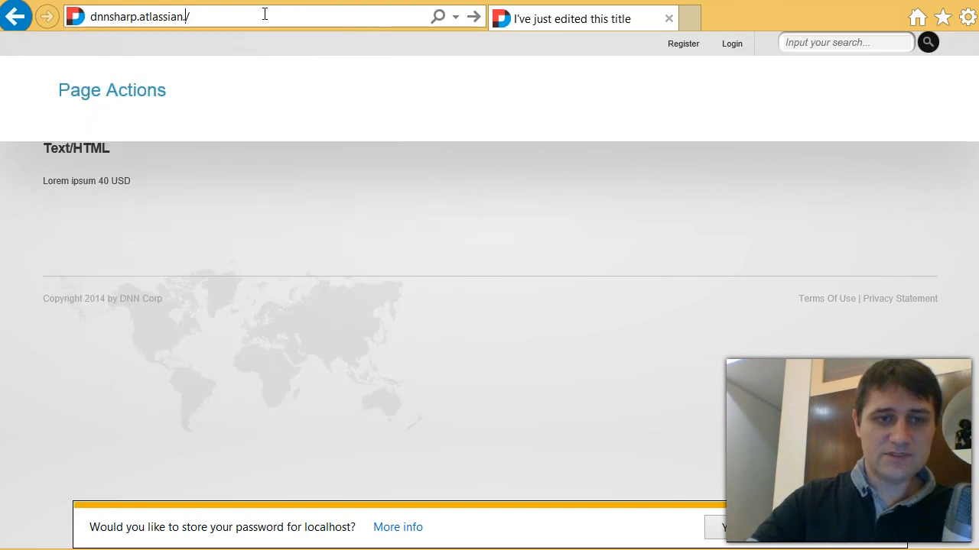
pyautogui.write('com')
pyautogui.press('Return')
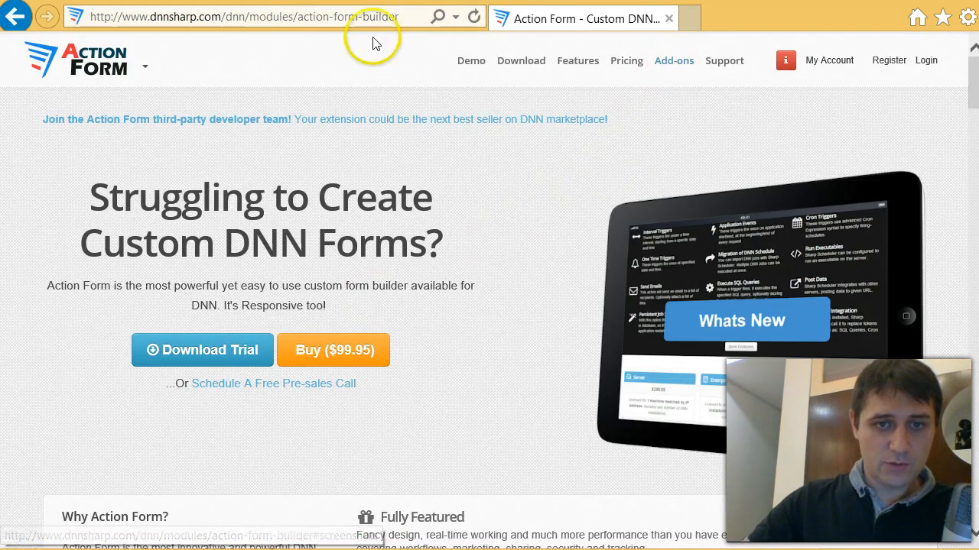
# Step: Look through the Action Form add-ons, including DNN Page Actions and DNN Module Actions, and return to the start of the page
pyautogui.click(676, 62)
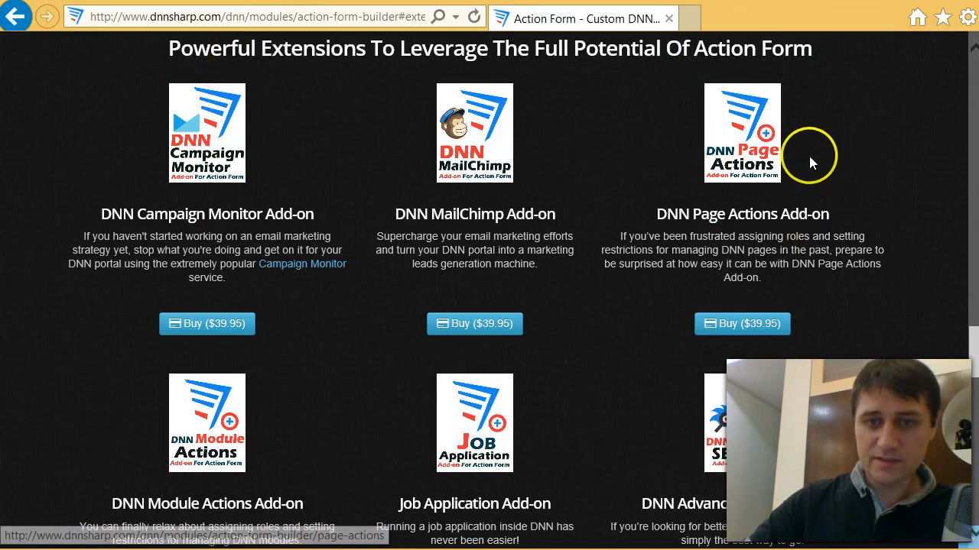
pyautogui.moveTo(862, 208); pyautogui.dragTo(862, 243)
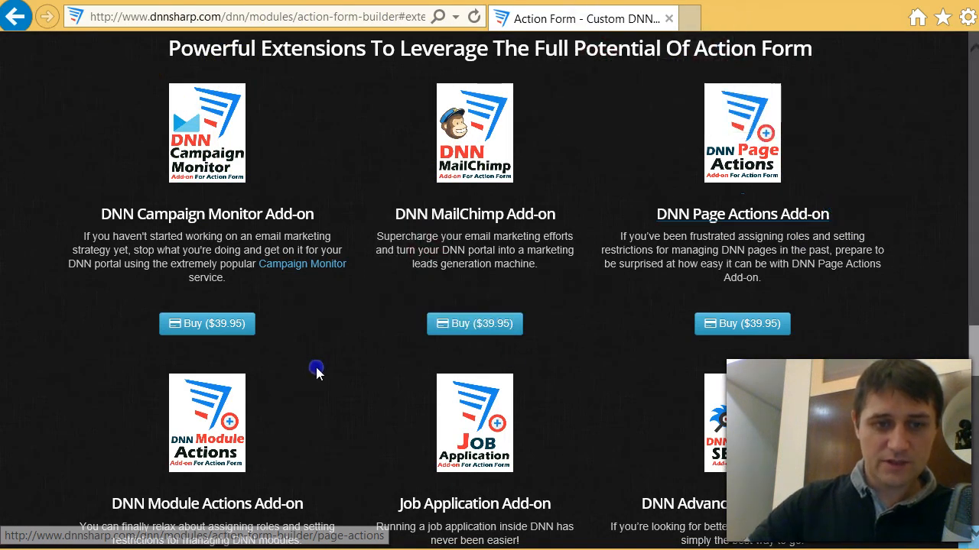
pyautogui.scroll(-1, 214, 340)
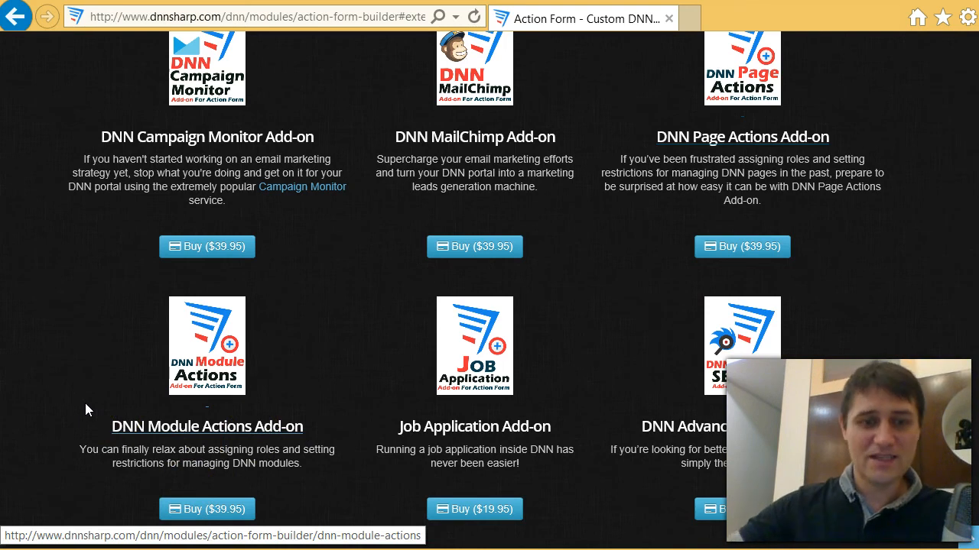
pyautogui.scroll(20, 85, 403)
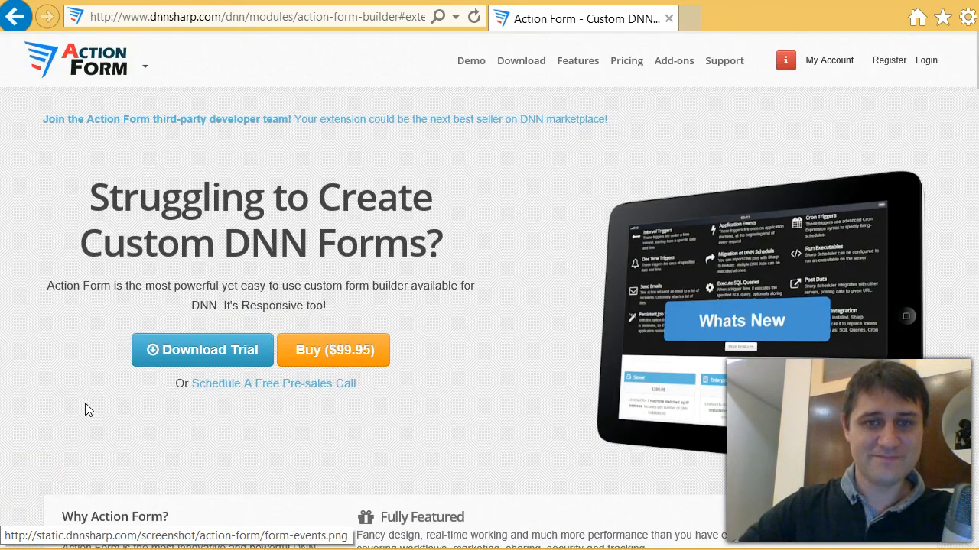